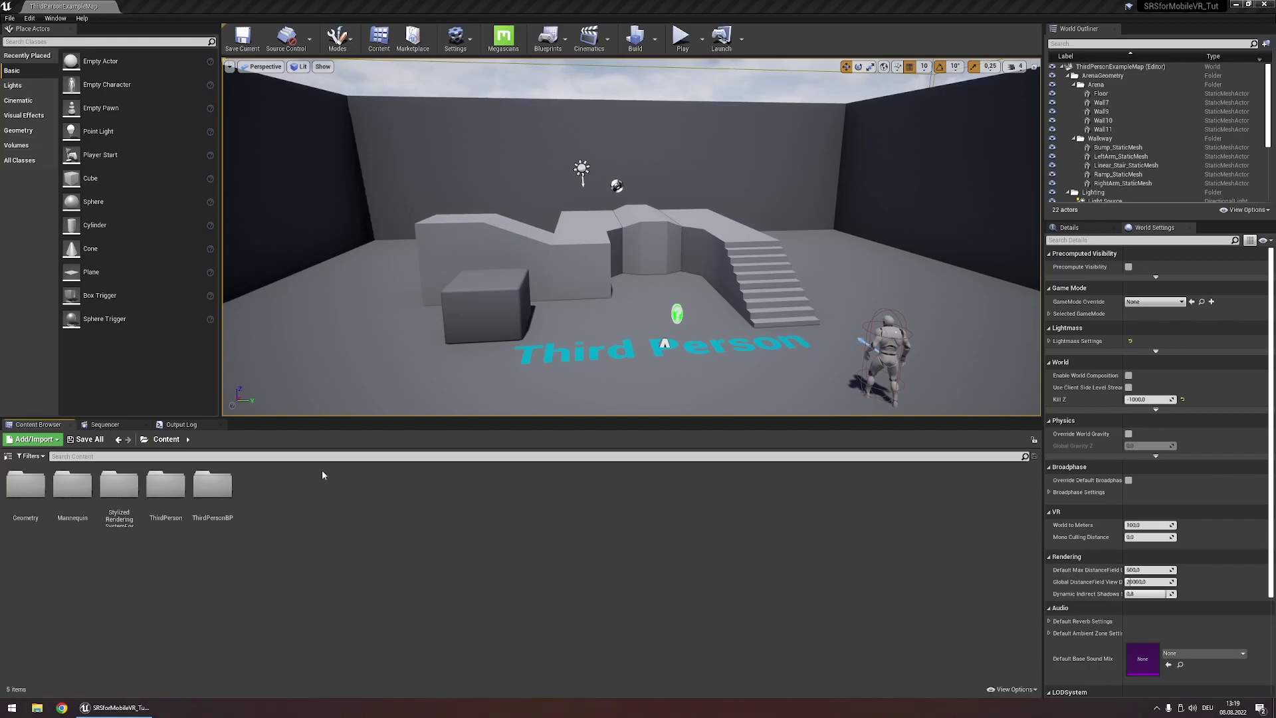
Step: Set the Custom Depth-Stencil Pass to Enabled with Stencil in the project's rendering settings
click(455, 36)
click(479, 80)
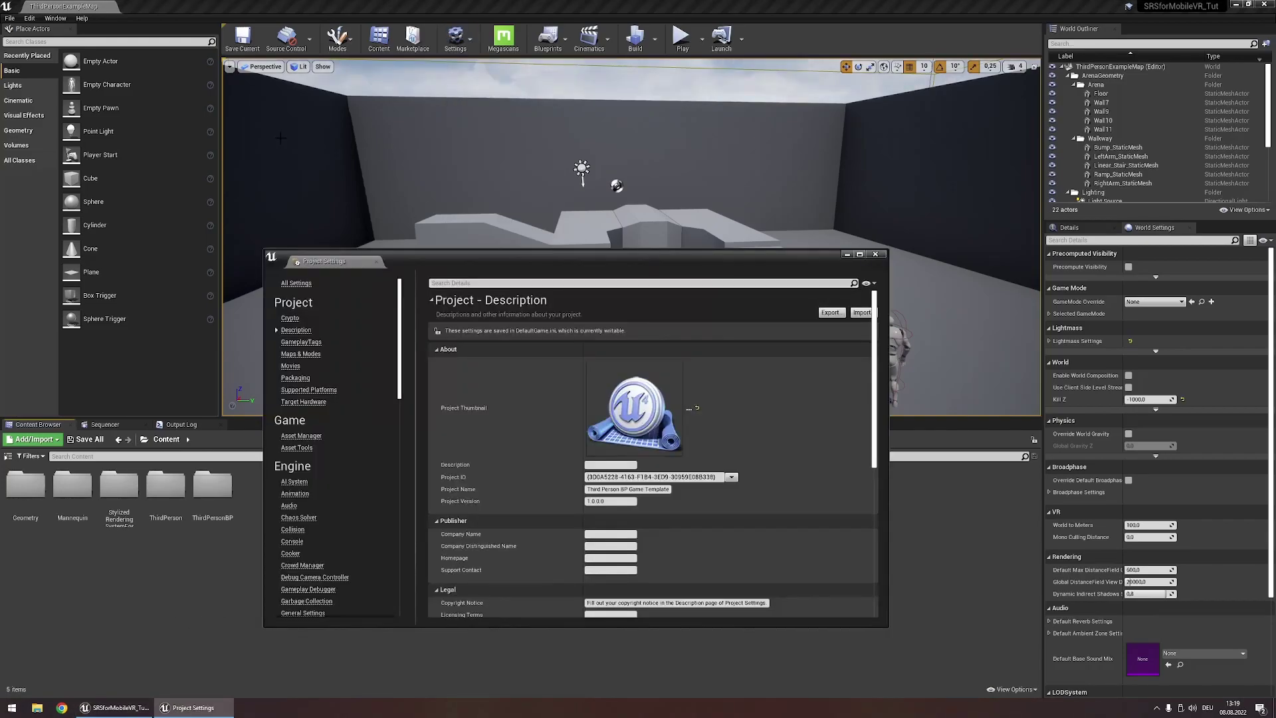
click(297, 284)
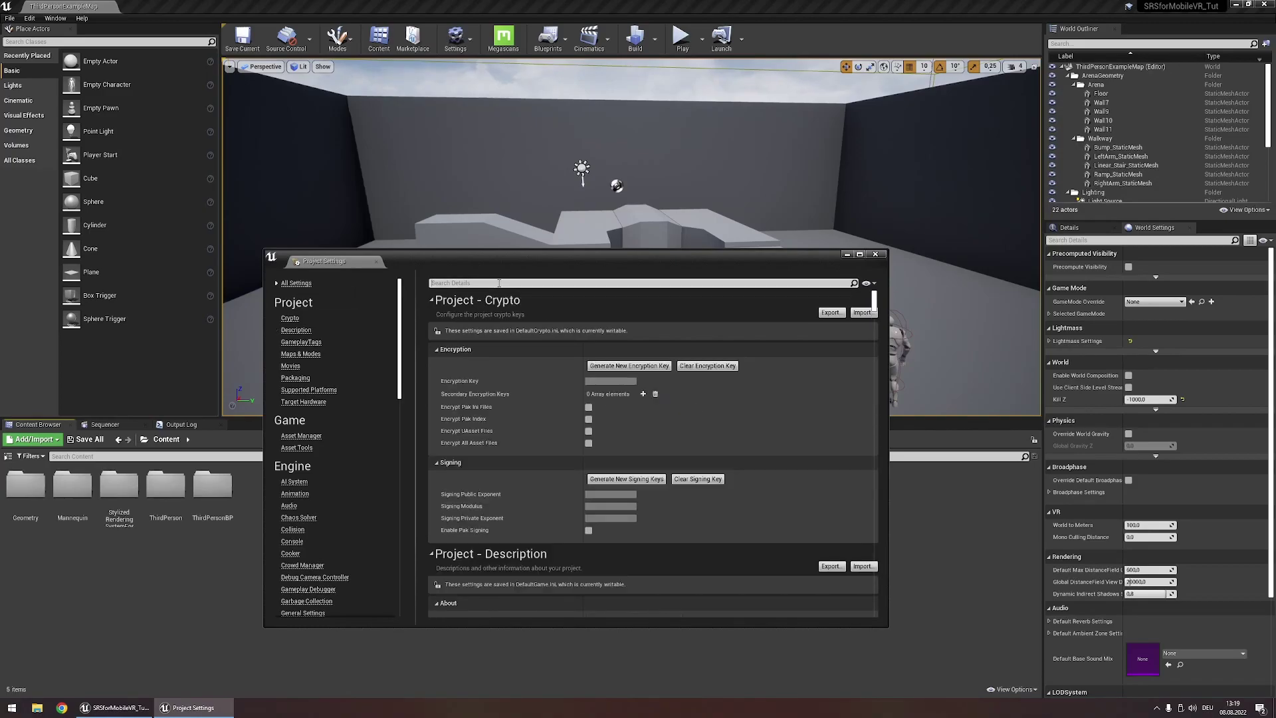
click(498, 283)
text(custom depth)
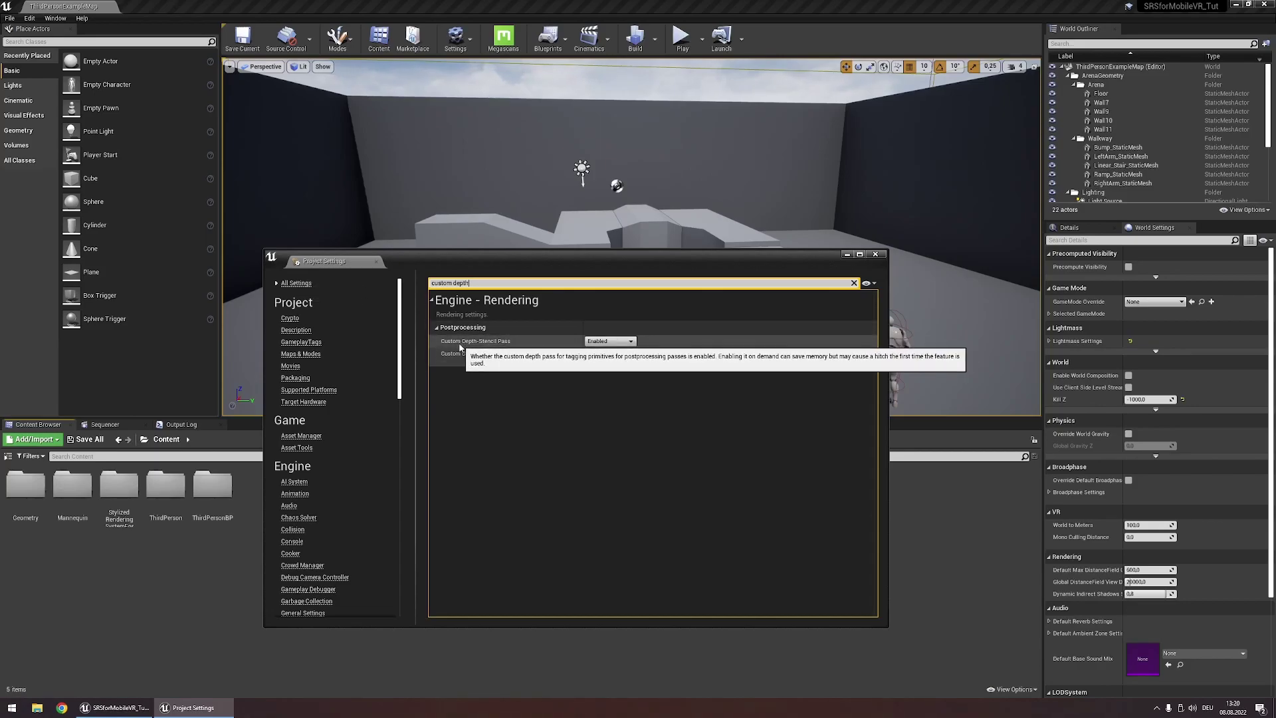
click(610, 341)
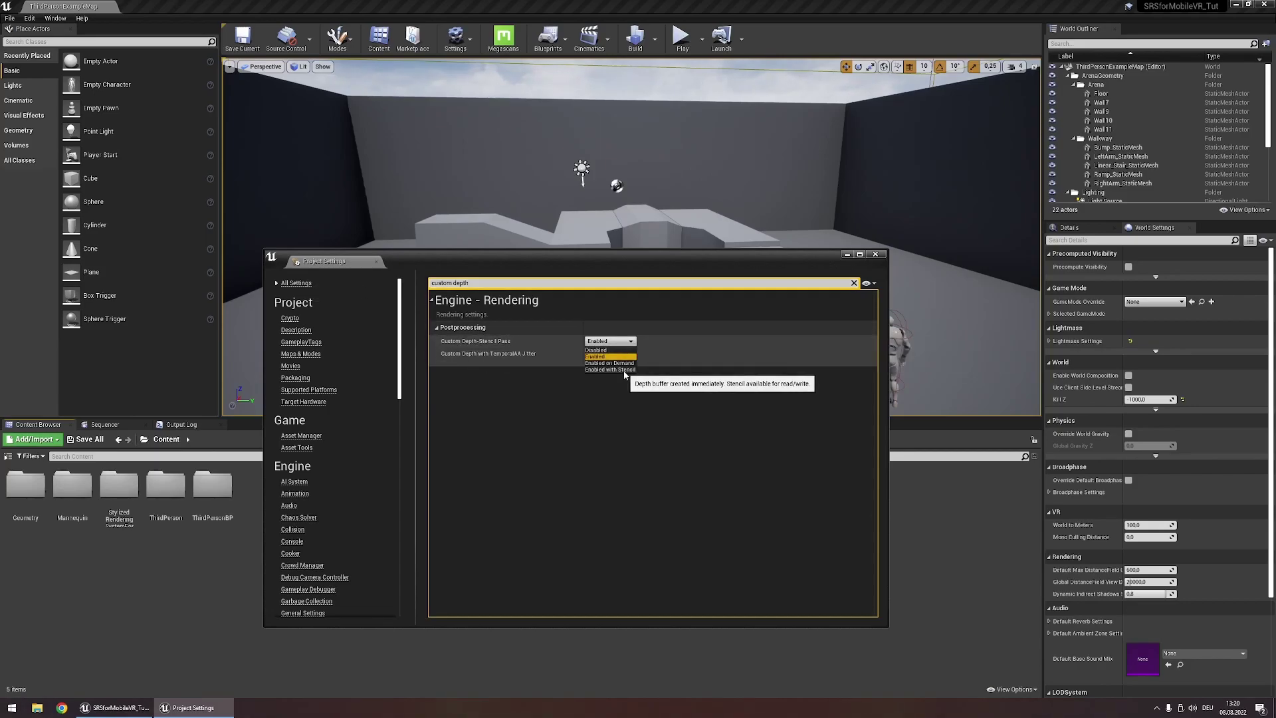
click(624, 370)
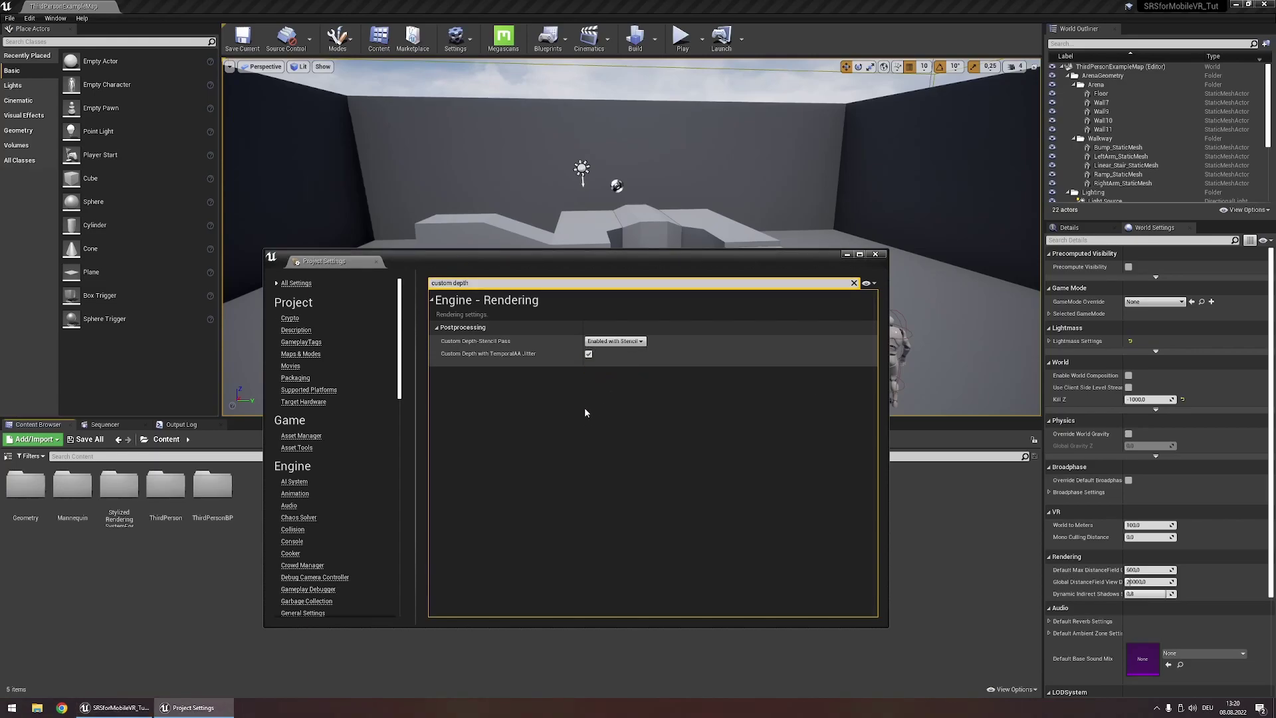
click(875, 254)
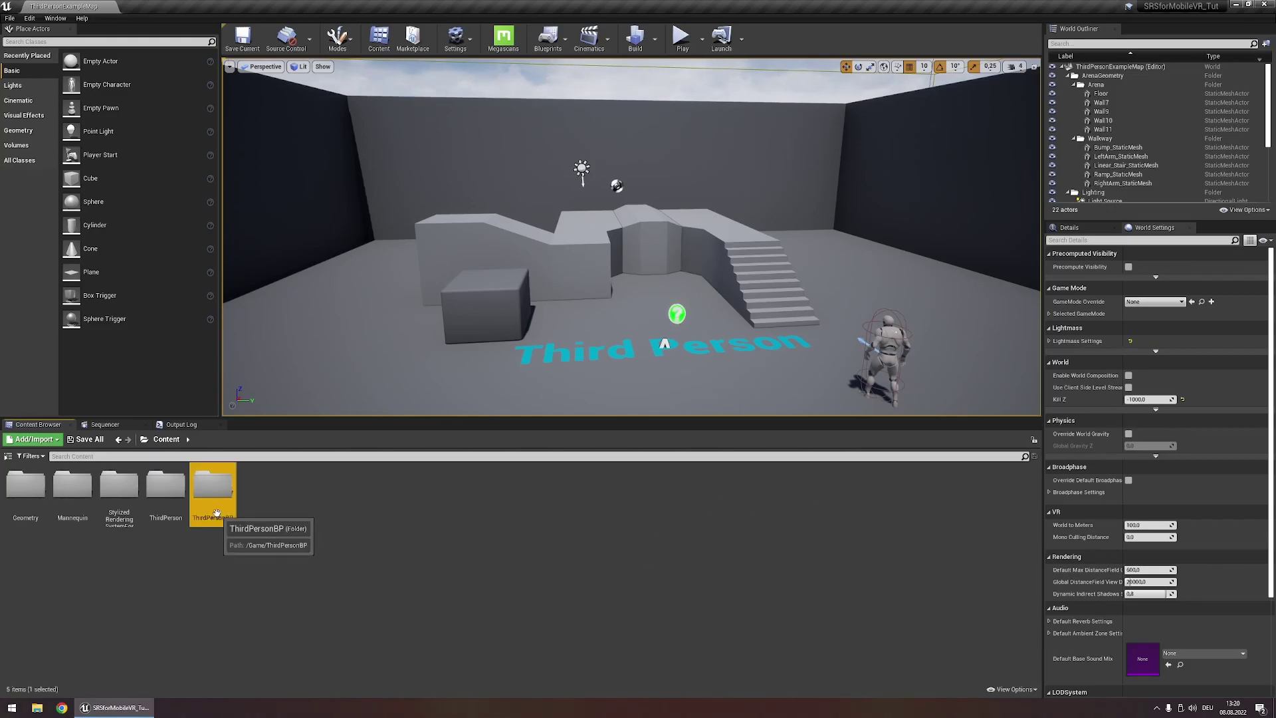
Step: Open the ThirdPersonGameMode blueprint from ThirdPersonBP/Blueprints, dock its window beside the level, and switch it to the full Blueprint Editor
double_click(233, 510)
click(22, 510)
double_click(22, 510)
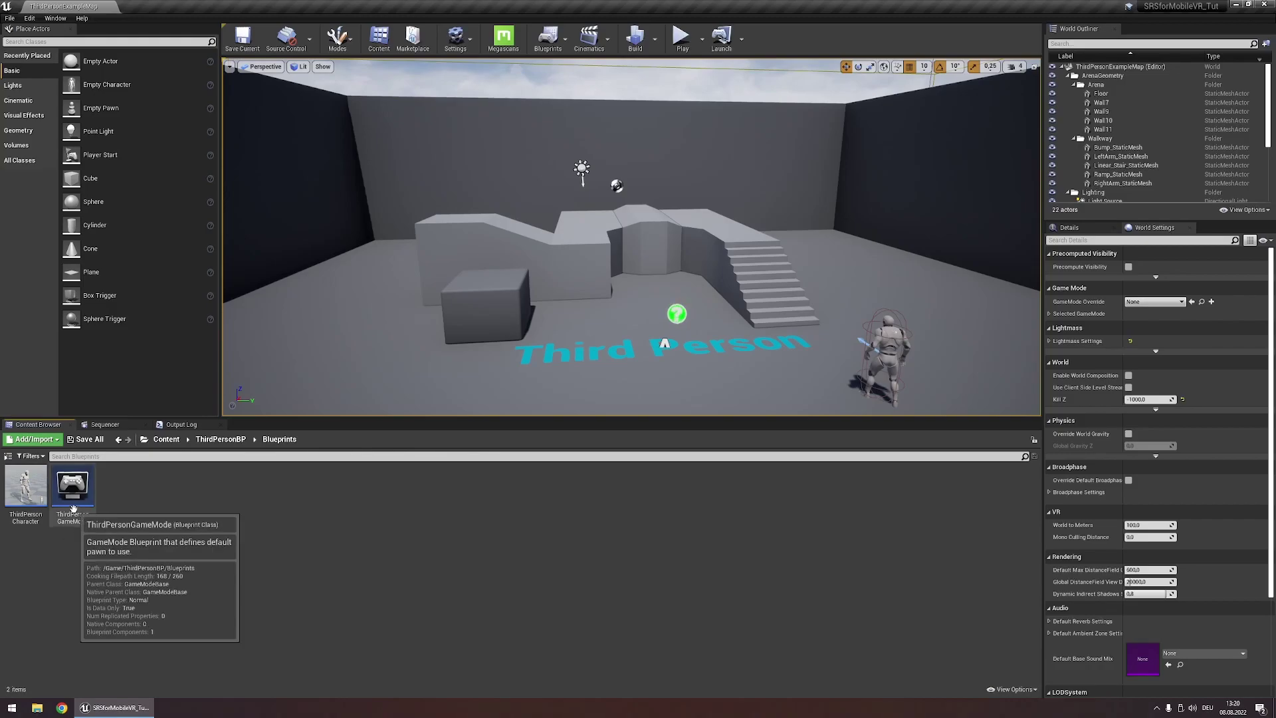
double_click(73, 489)
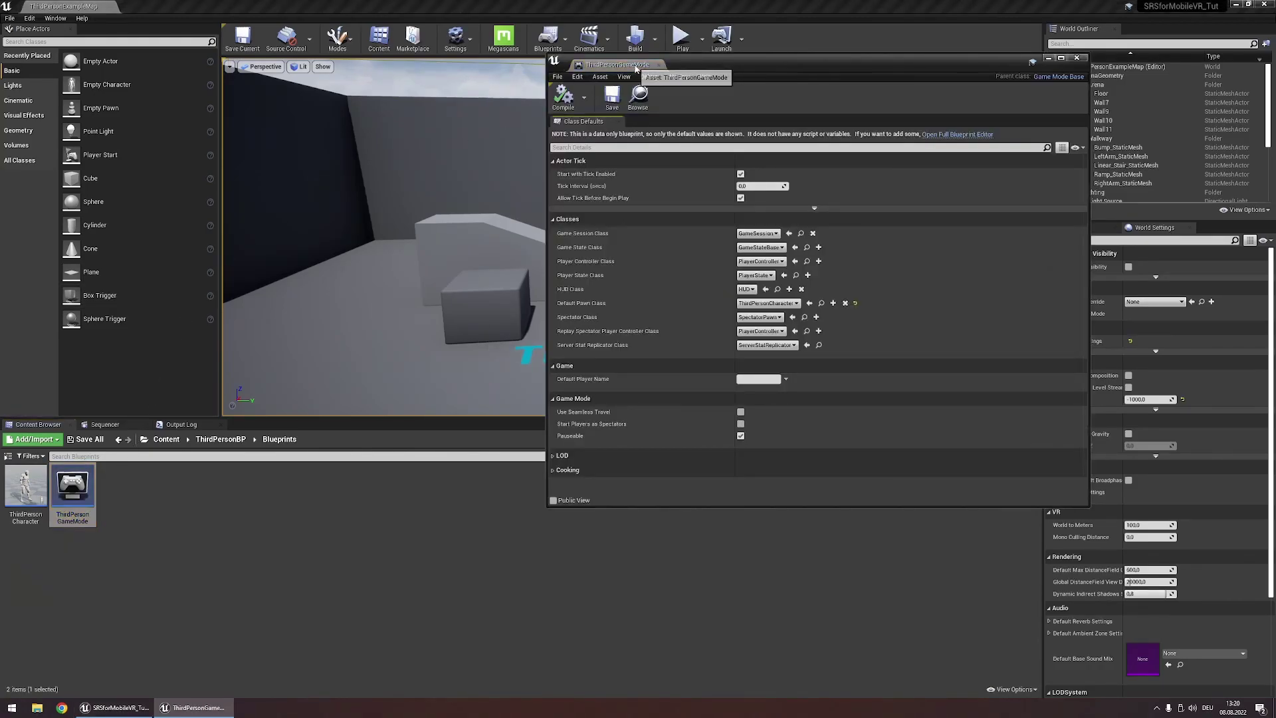
drag(632, 65, 506, 7)
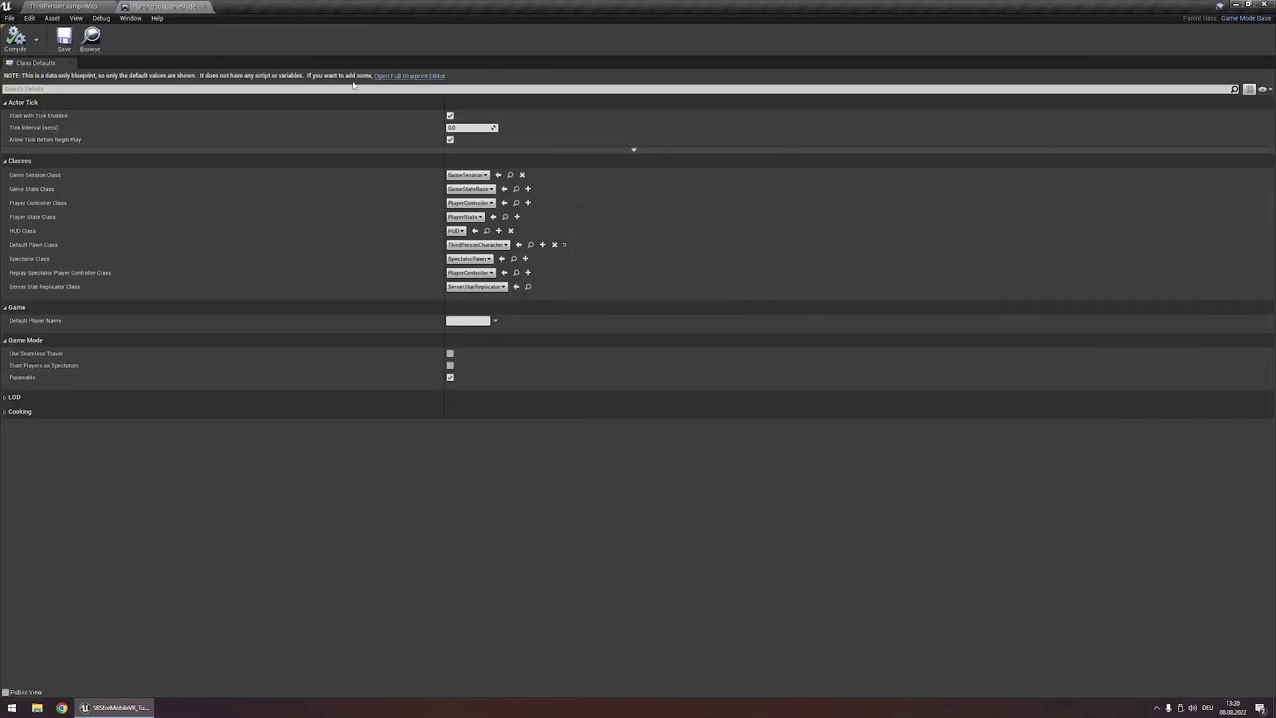
click(418, 77)
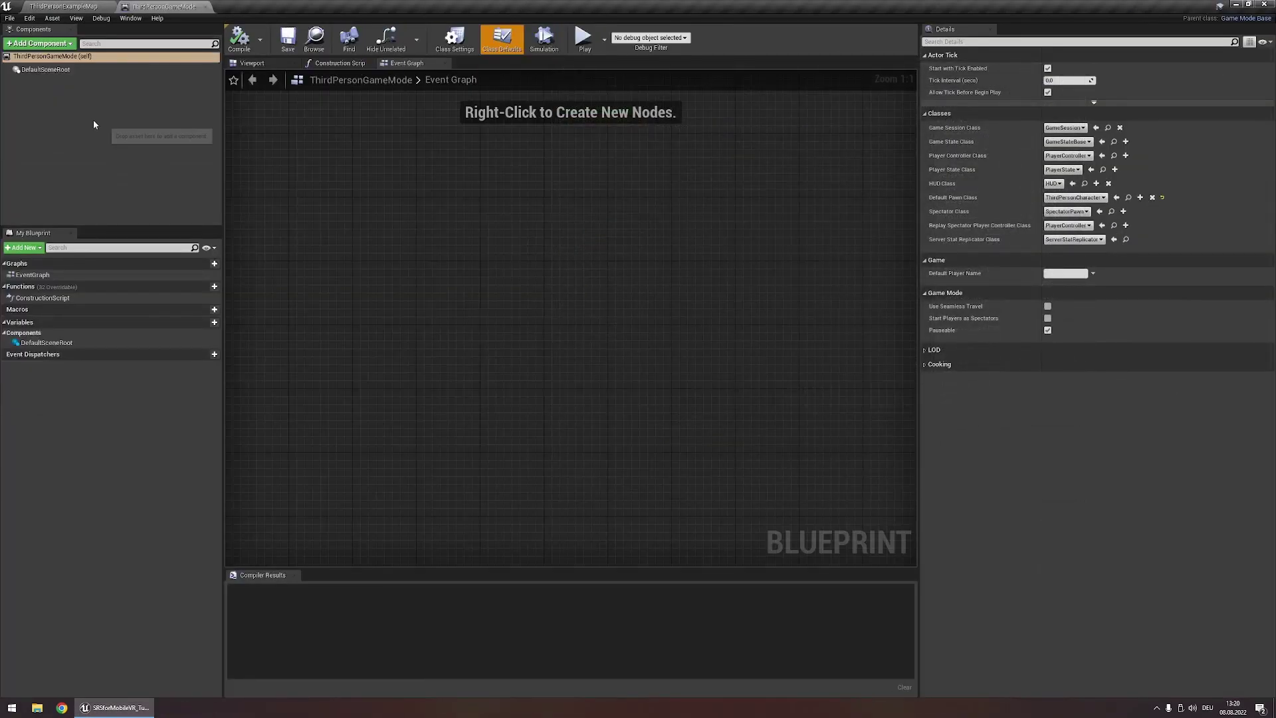
Step: Add the BP_Tint_GameModeComponent_SRS component to ThirdPersonGameMode and assign the compiled game mode as the level's GameMode Override
click(39, 43)
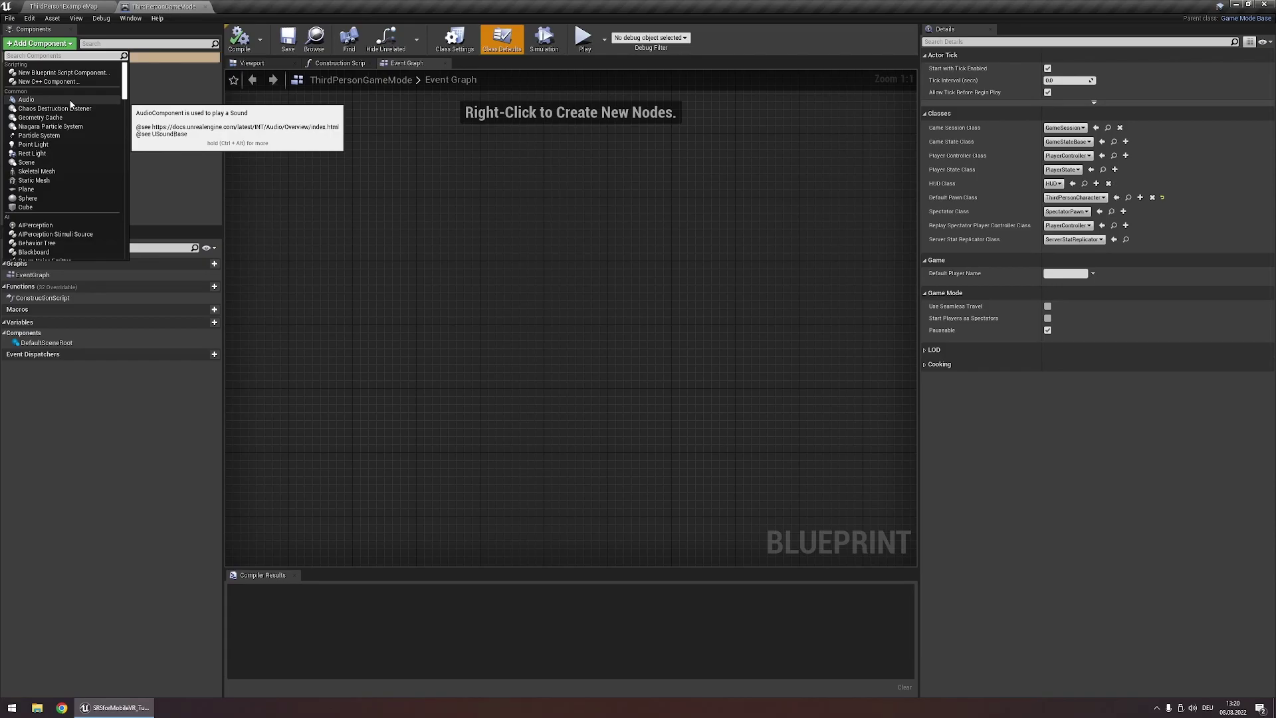
text(srs)
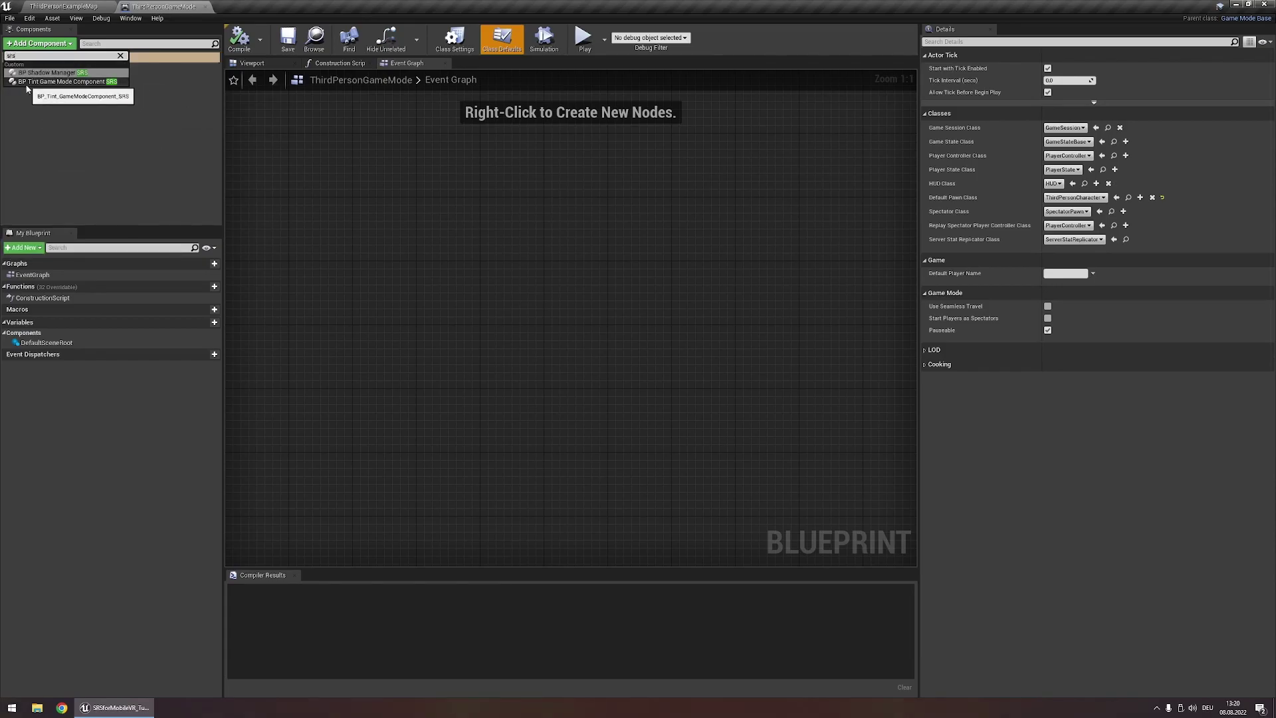
click(92, 82)
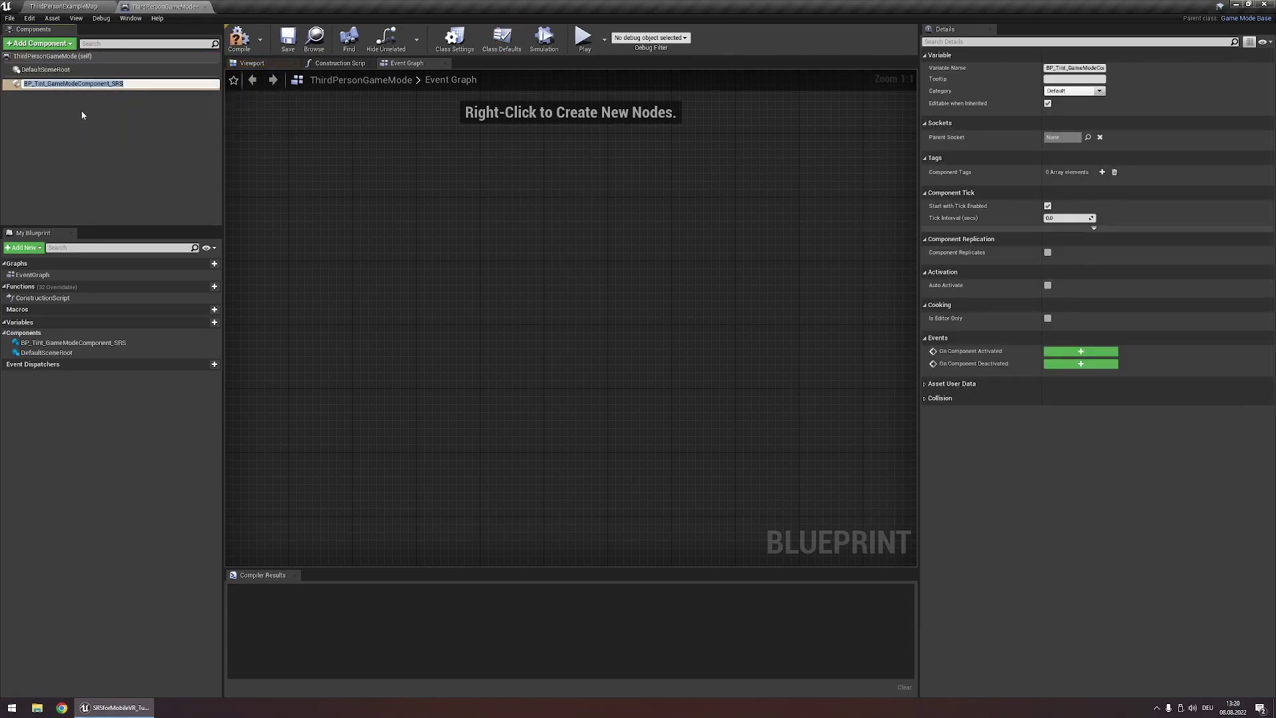
click(106, 118)
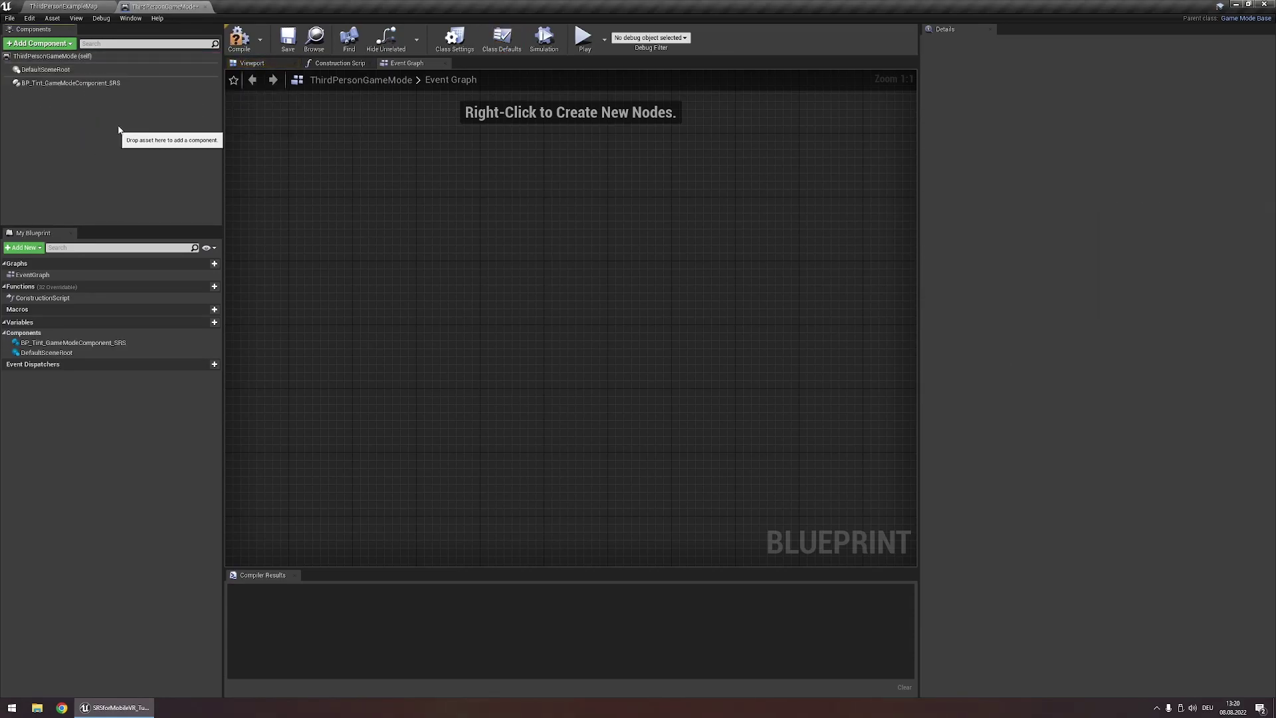
click(239, 38)
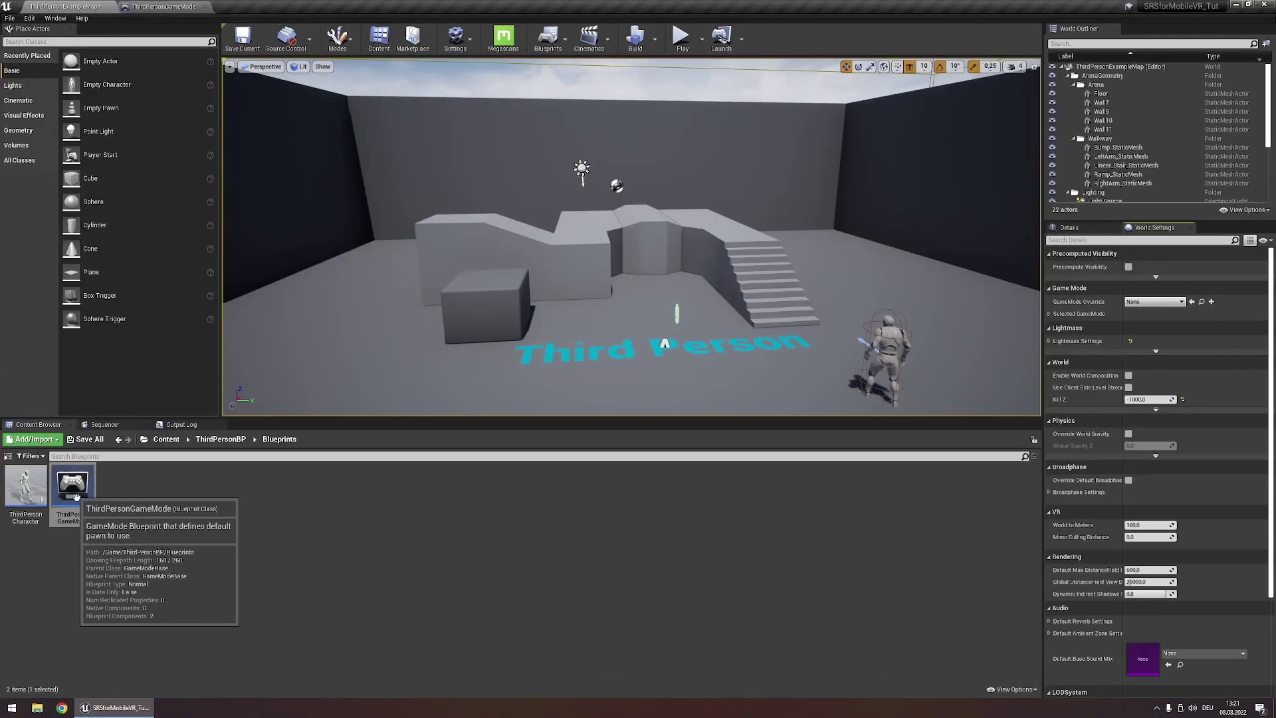
drag(77, 495, 1137, 303)
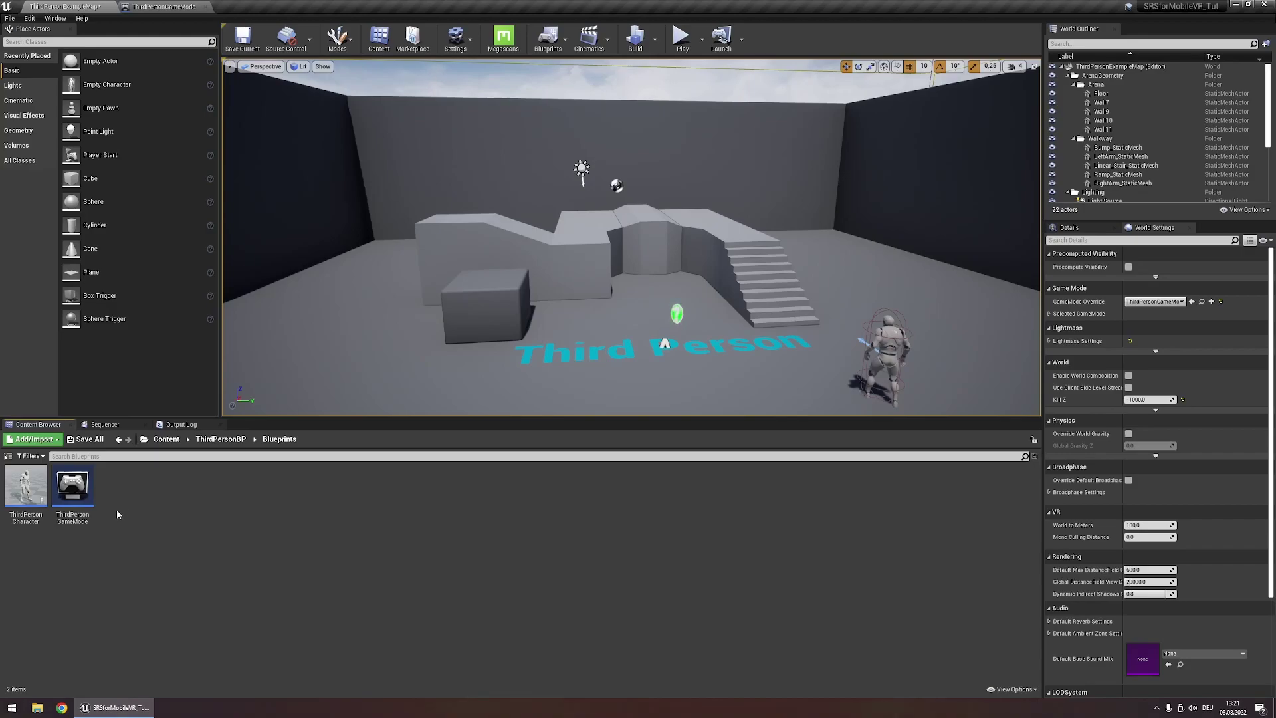
Step: Create a material instance of MI_Preset1_Simple_SRS from StylizedRenderingSystemForMobile/Materials and move it to the root Content folder
click(8, 456)
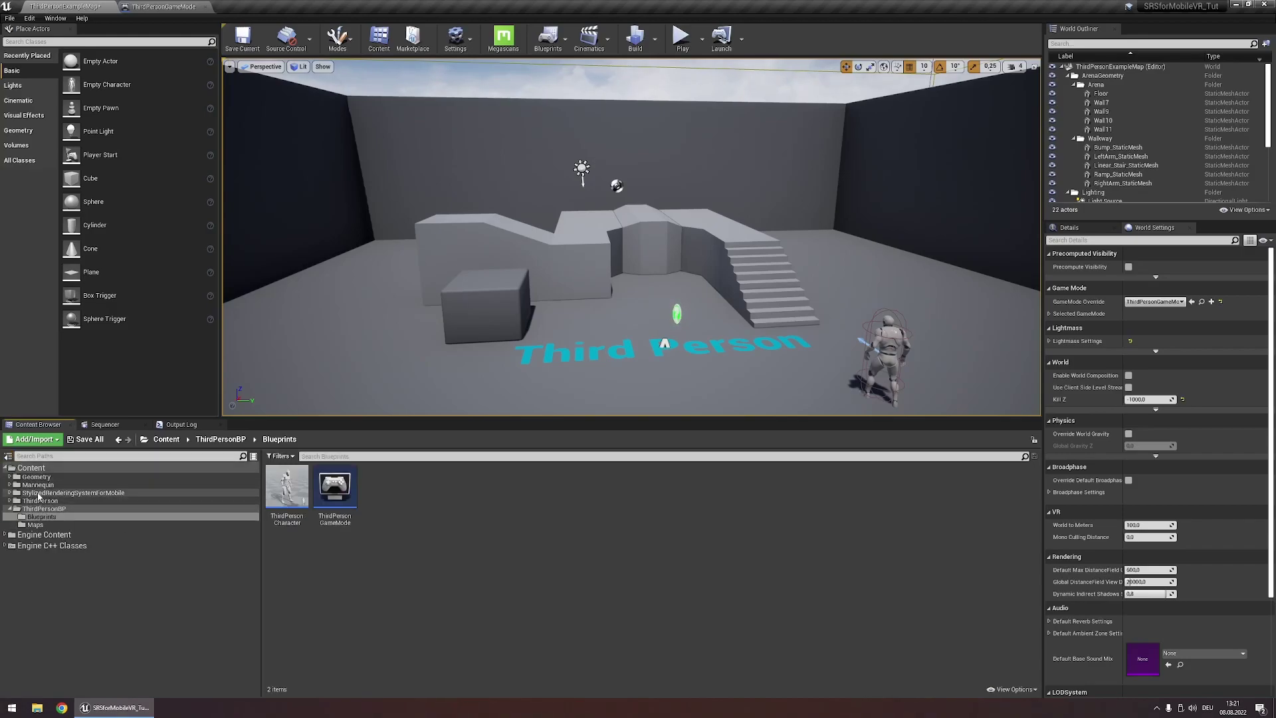
click(66, 493)
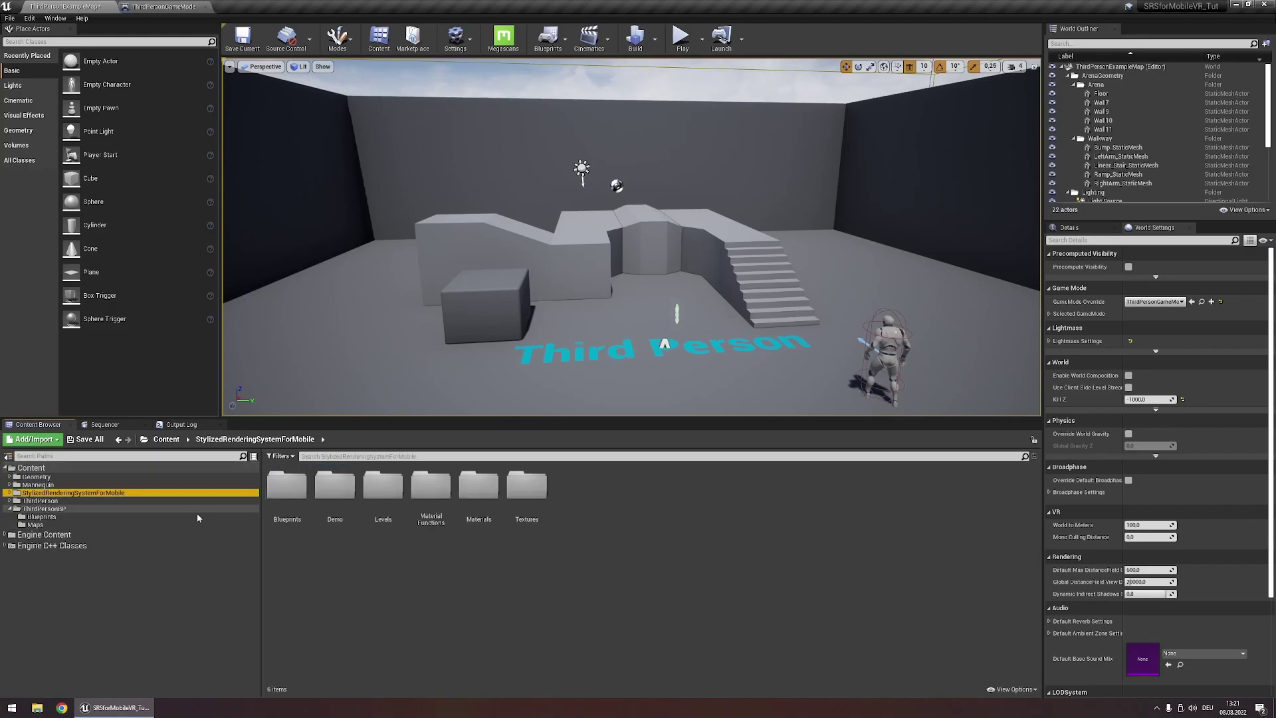
double_click(478, 491)
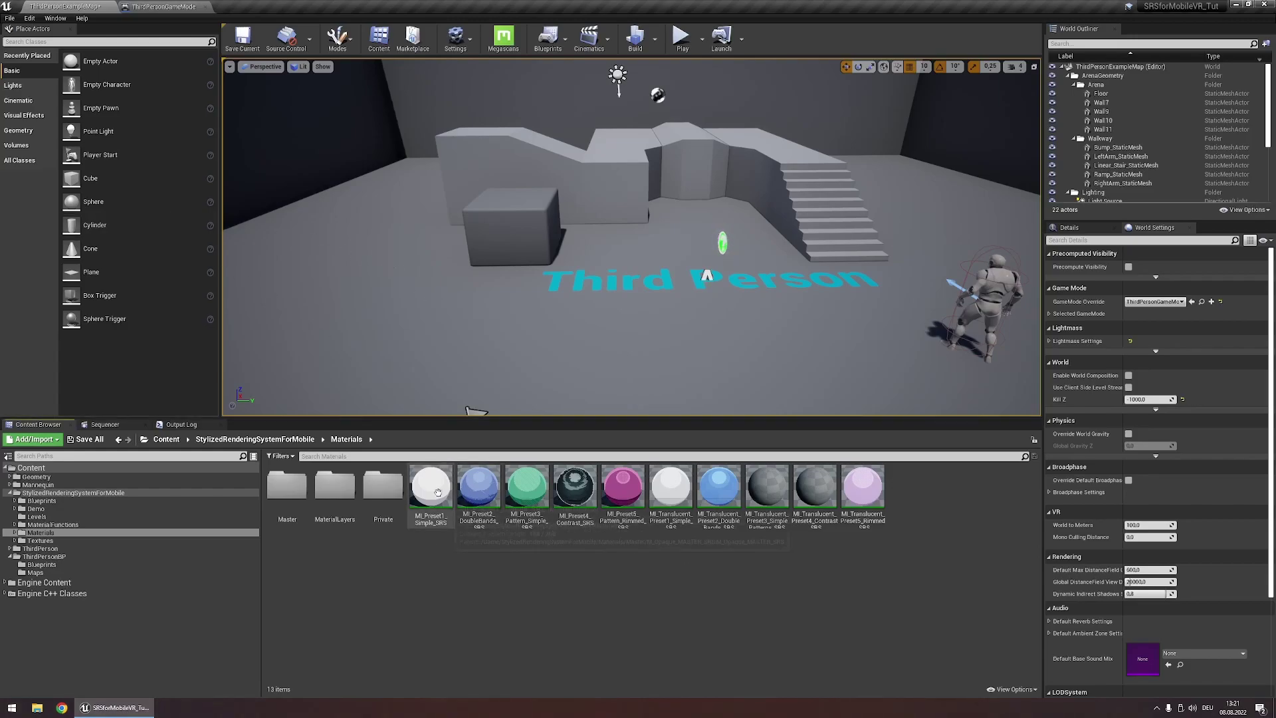
right_click(439, 497)
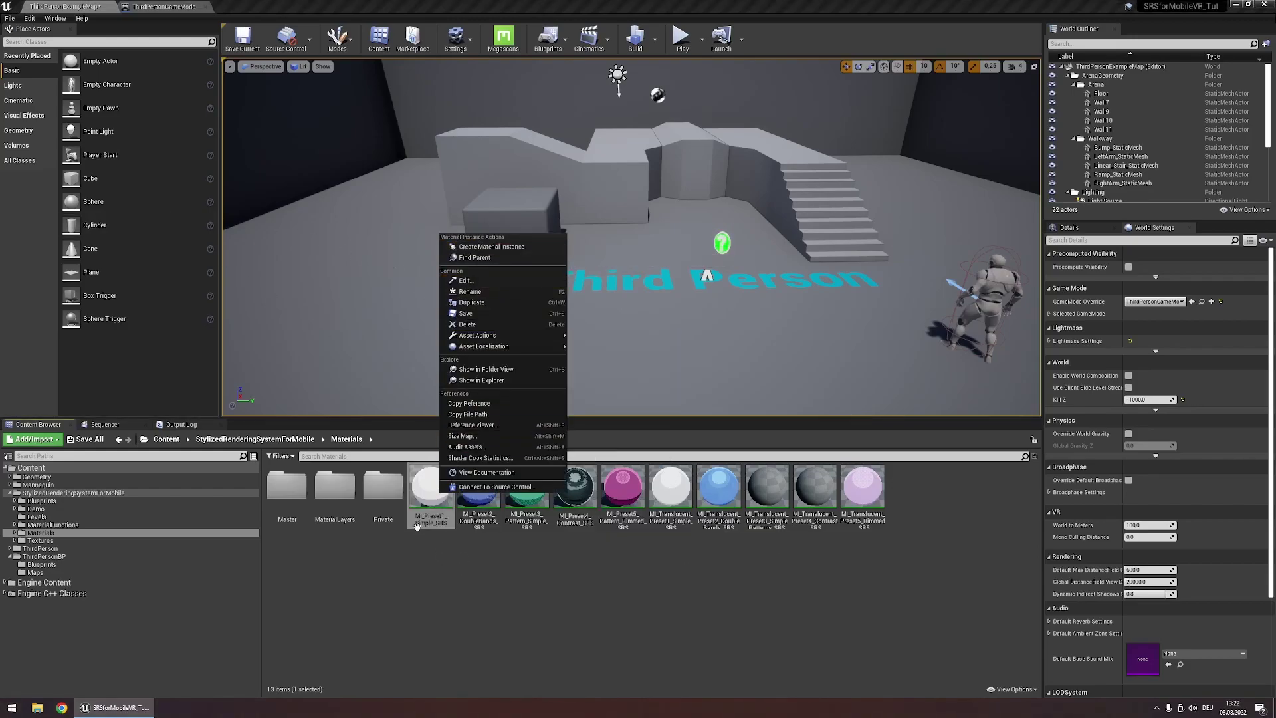
click(491, 246)
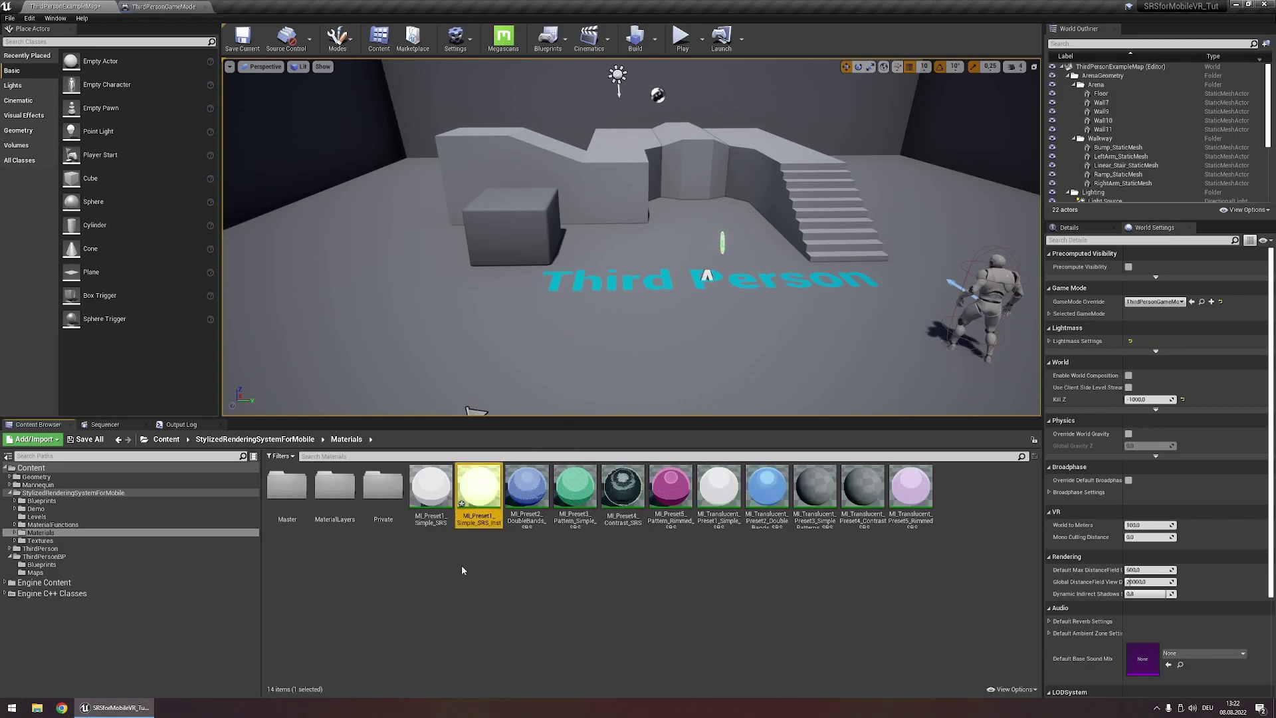
drag(480, 503, 36, 469)
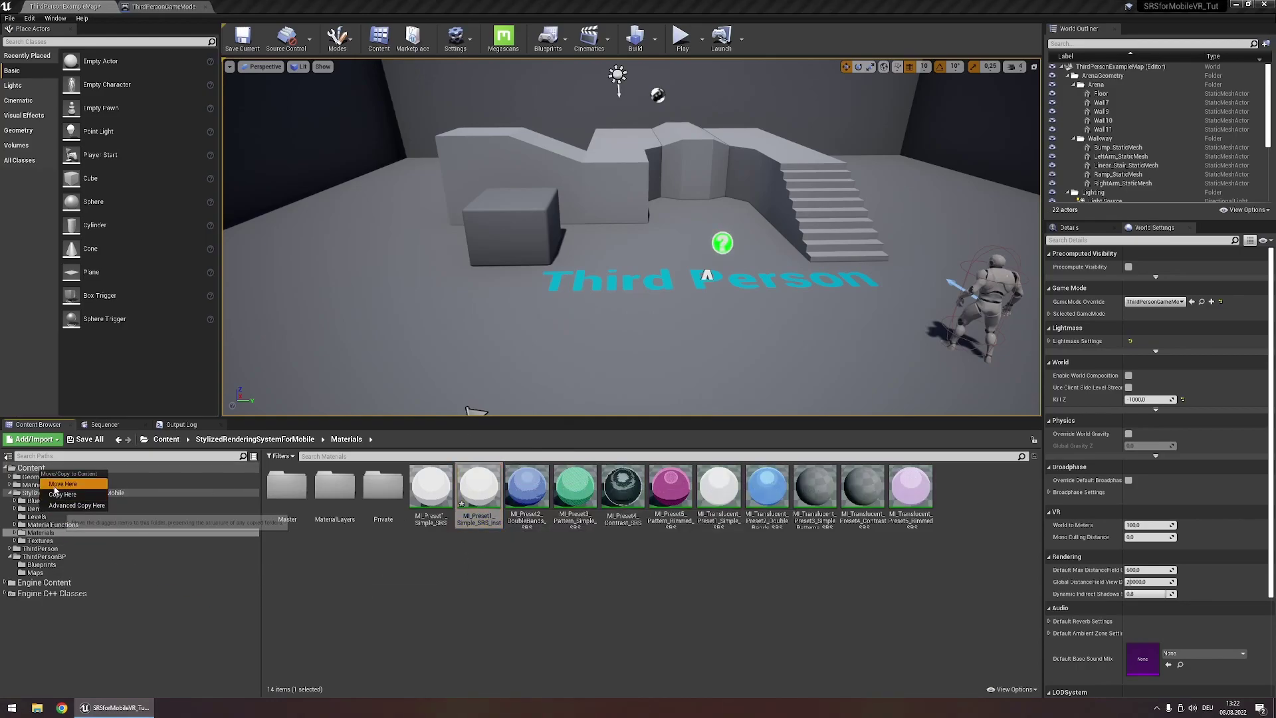
click(66, 483)
Step: Place a Sphere in the level in front of the cube and apply the new MI_Preset1_Simple_SRS_Inst material to it
click(31, 468)
drag(83, 201, 567, 269)
drag(526, 492, 560, 290)
right_drag(560, 290, 480, 329)
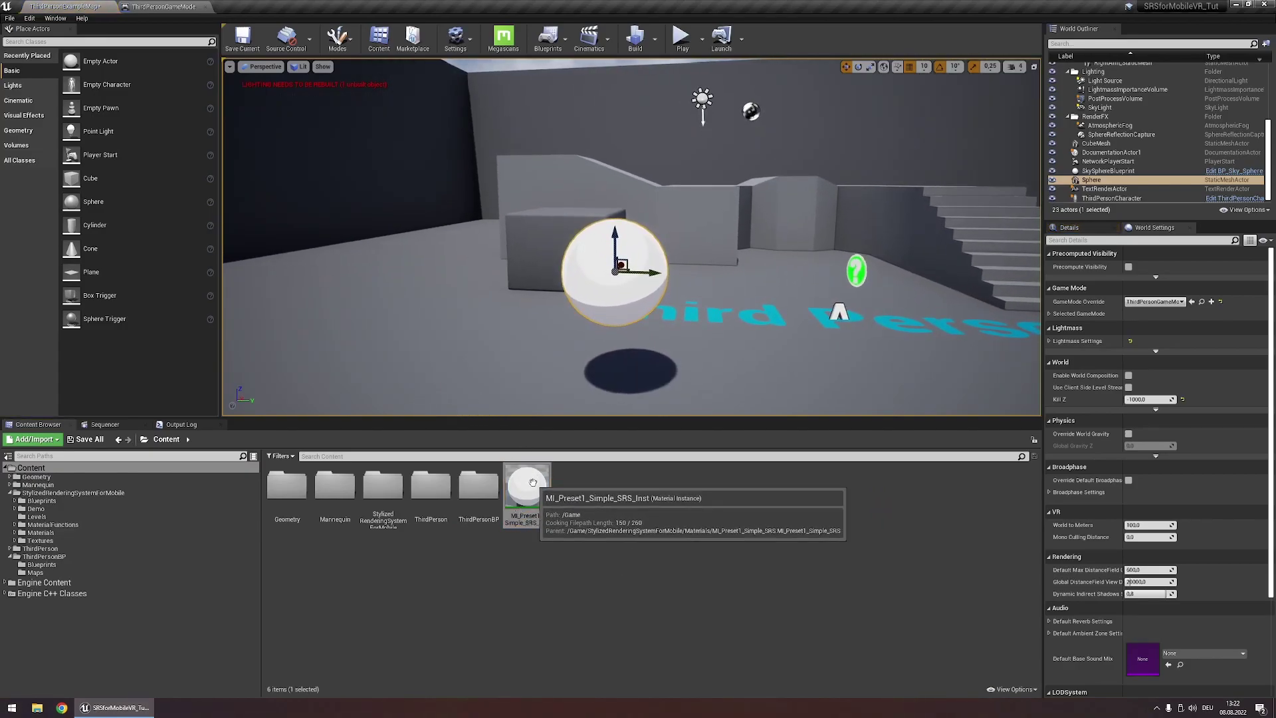
Step: Open MI_Preset1_Simple_SRS_Inst and override its Color with a light green, about hex sRGB 74FF82
double_click(525, 491)
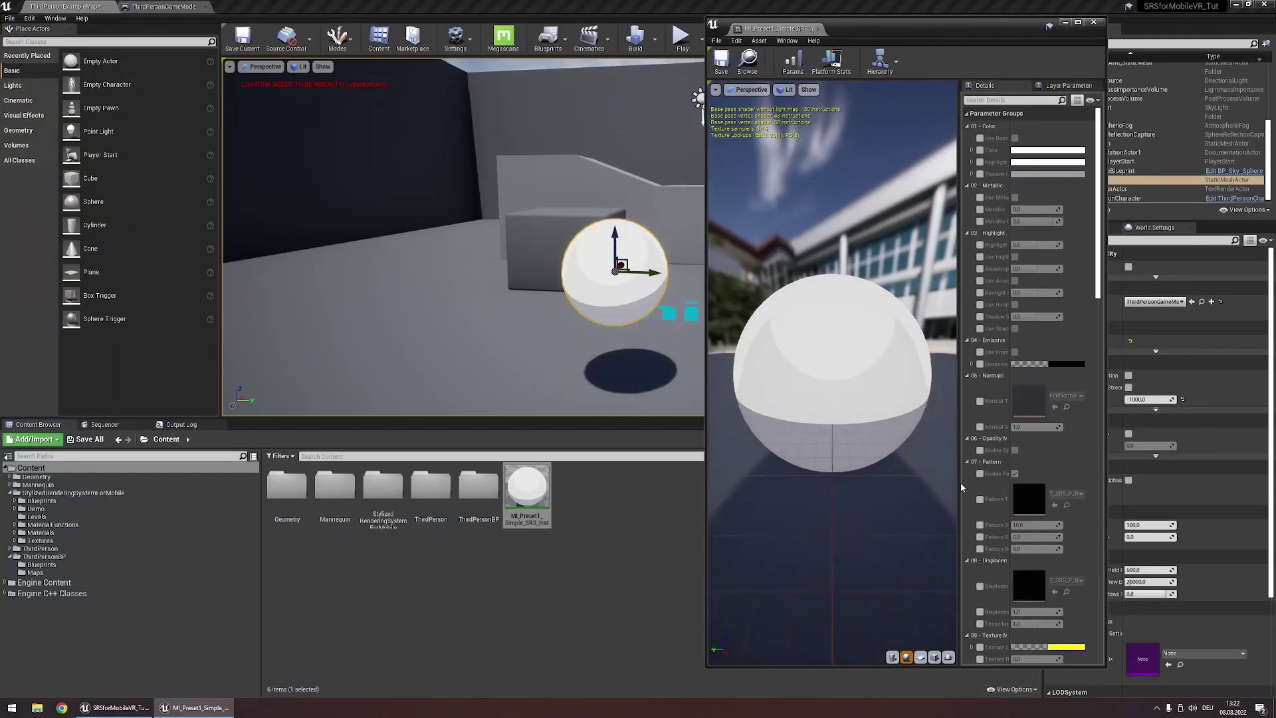
drag(958, 479, 842, 475)
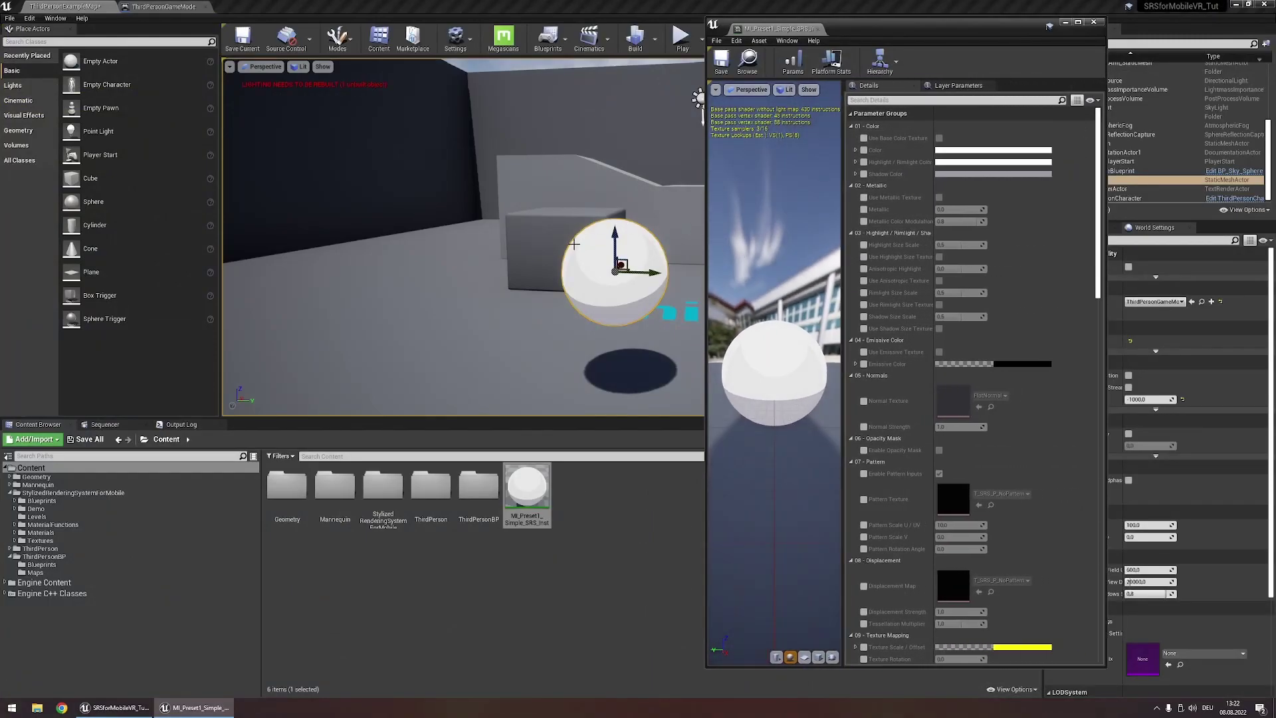
right_drag(573, 243, 603, 246)
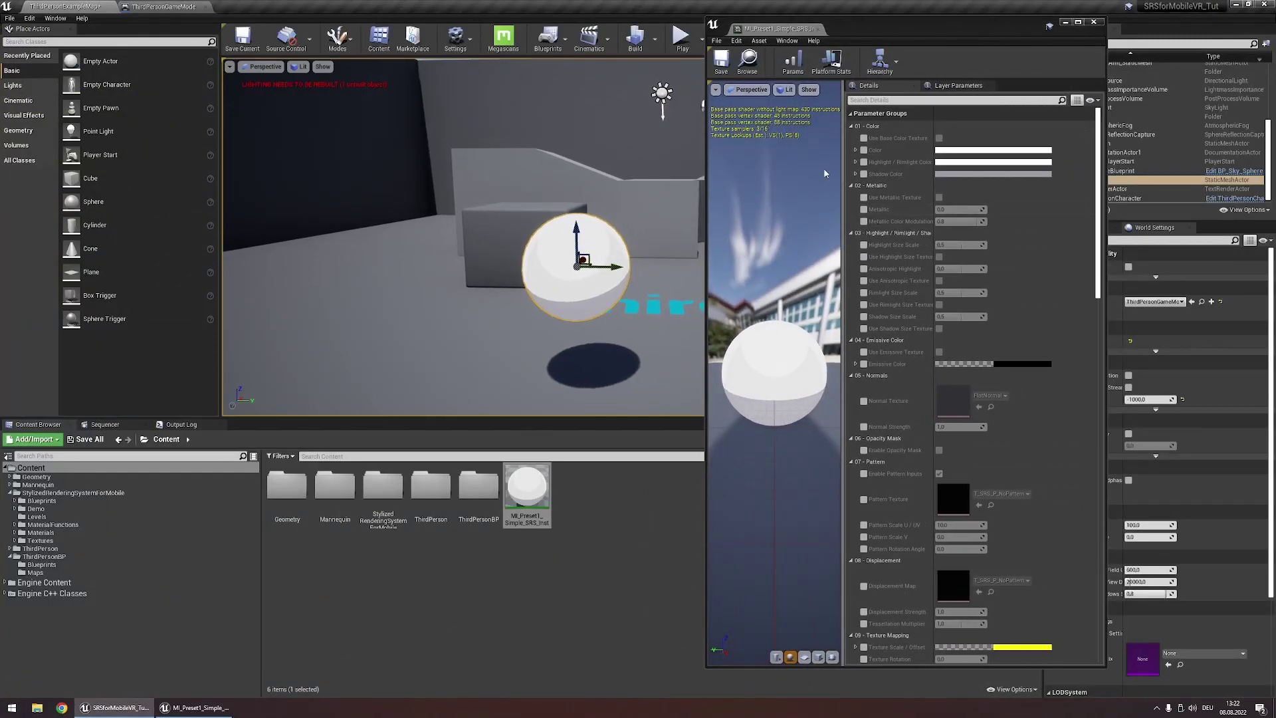
click(864, 150)
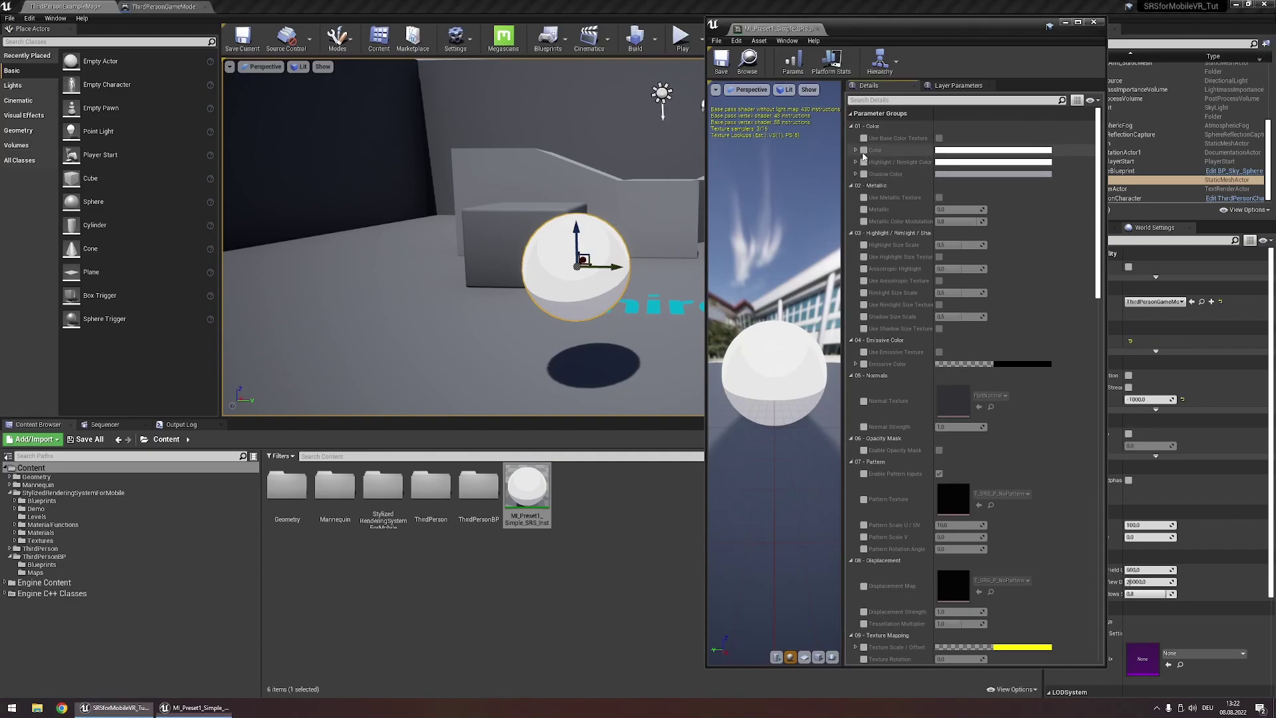
click(957, 151)
click(999, 269)
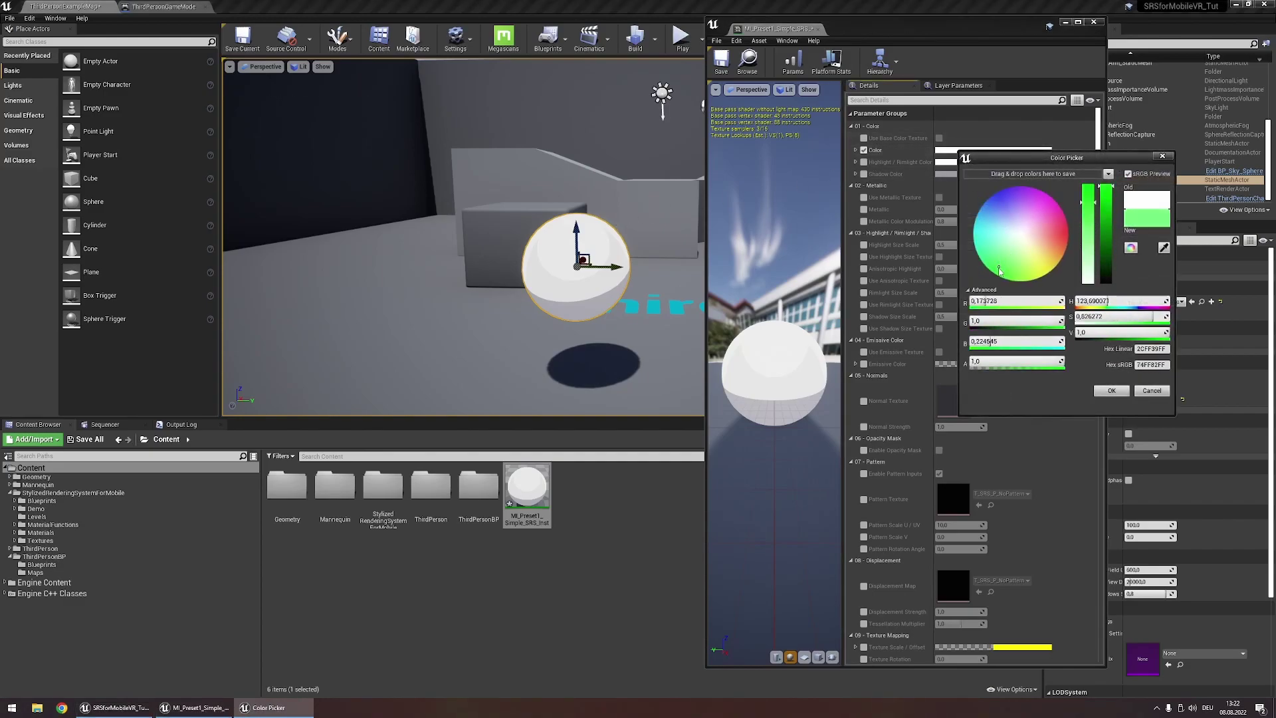
click(1103, 388)
Step: Override the Highlight / Rimlight Color with a white of value 2 and the Shadow Color with a darker shade
click(863, 162)
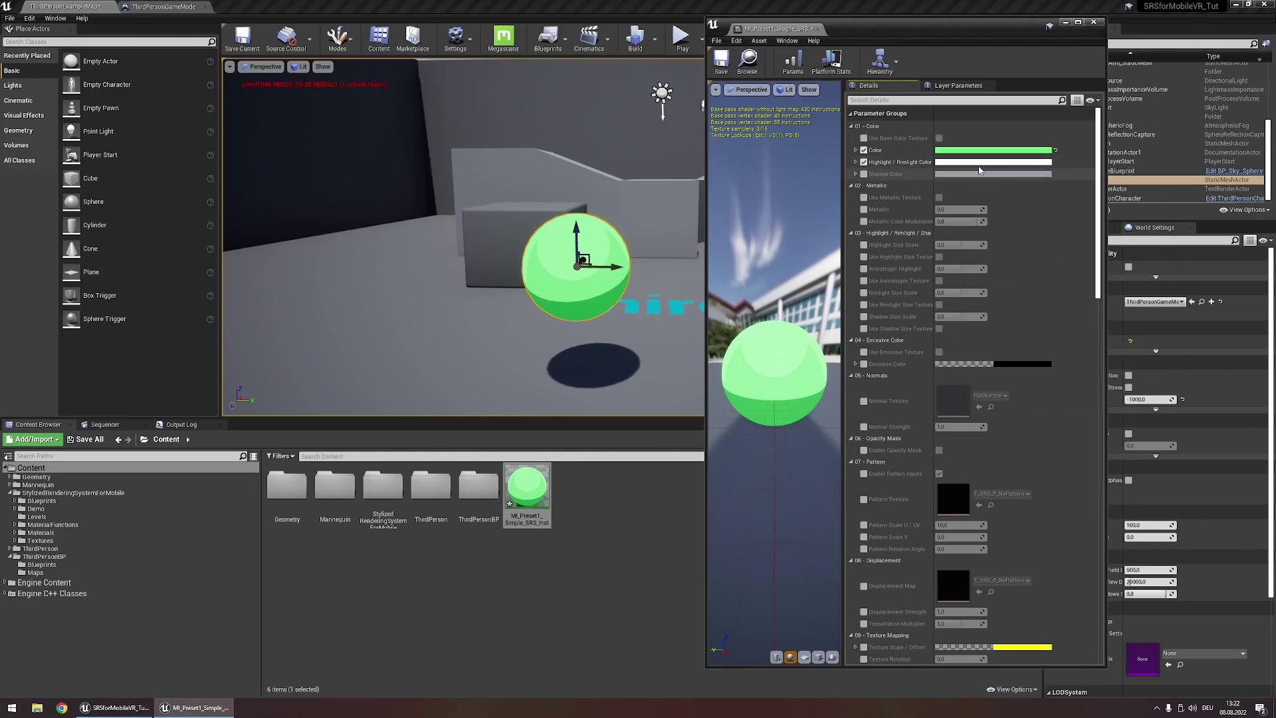
click(956, 161)
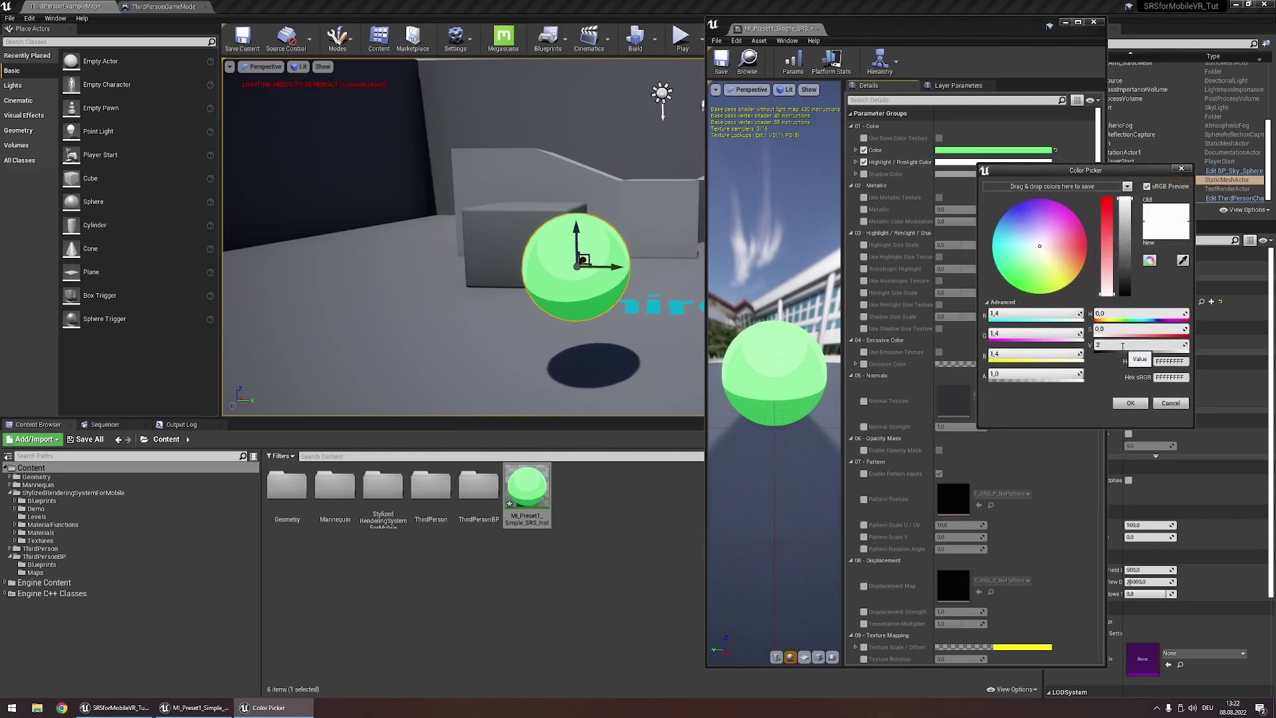
click(1130, 403)
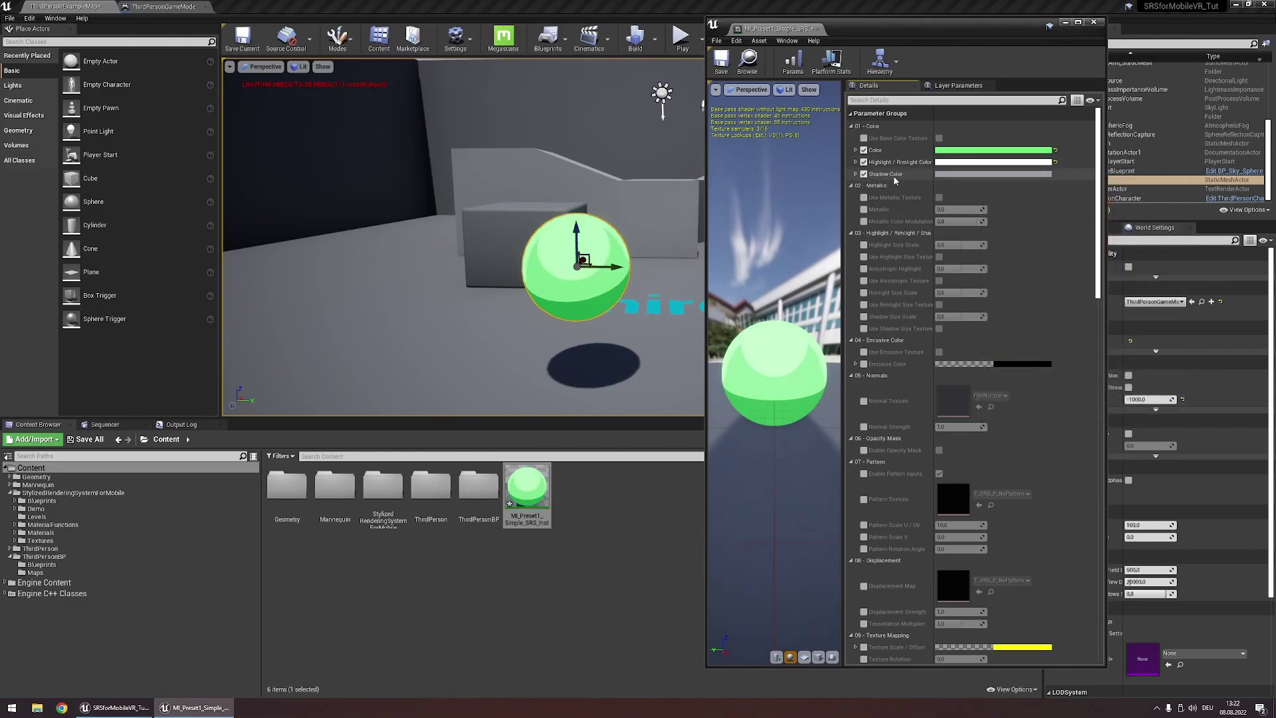
click(957, 174)
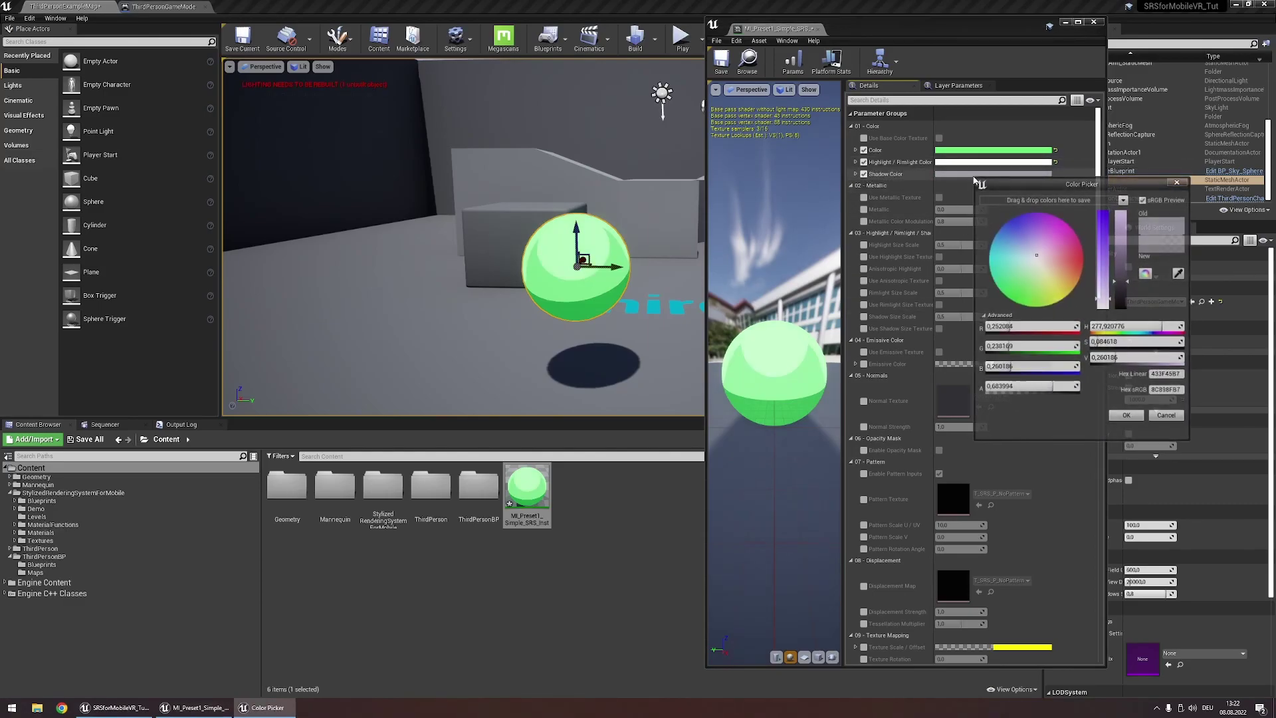
click(1115, 290)
click(1130, 418)
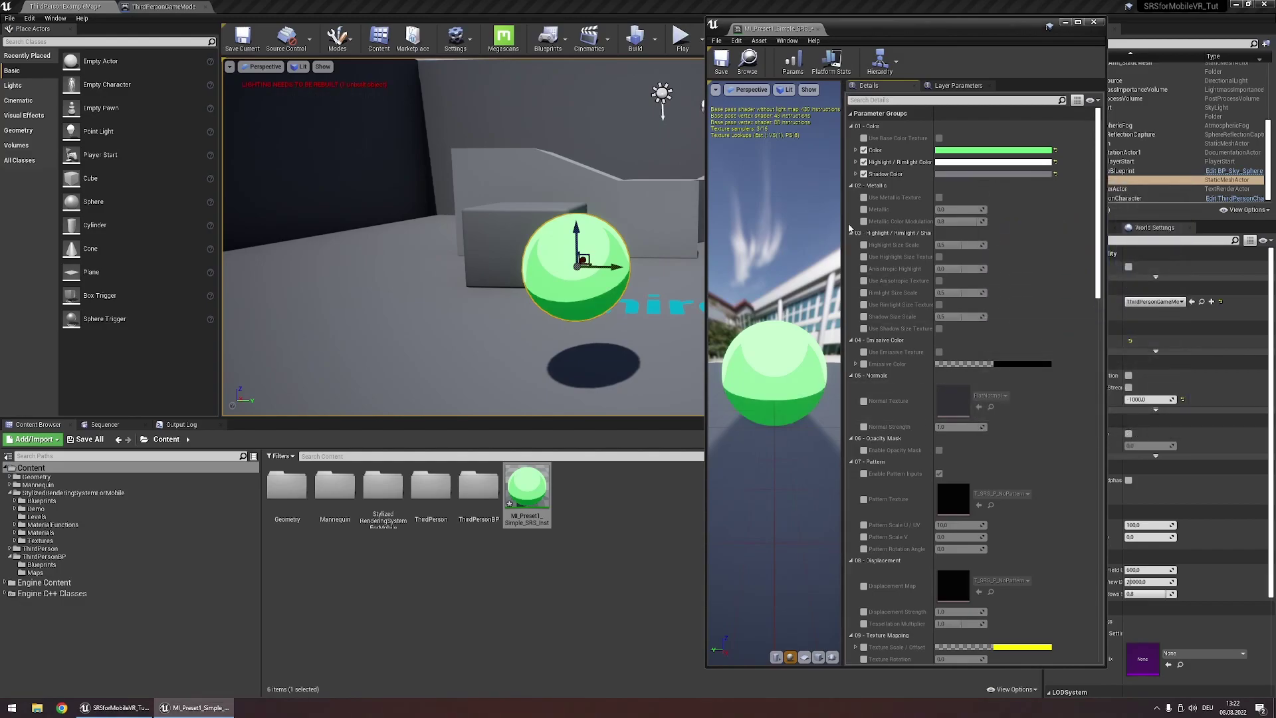
Step: Override the material instance's Metallic parameter and set it to 1
click(863, 209)
click(967, 210)
text(1)
key(Return)
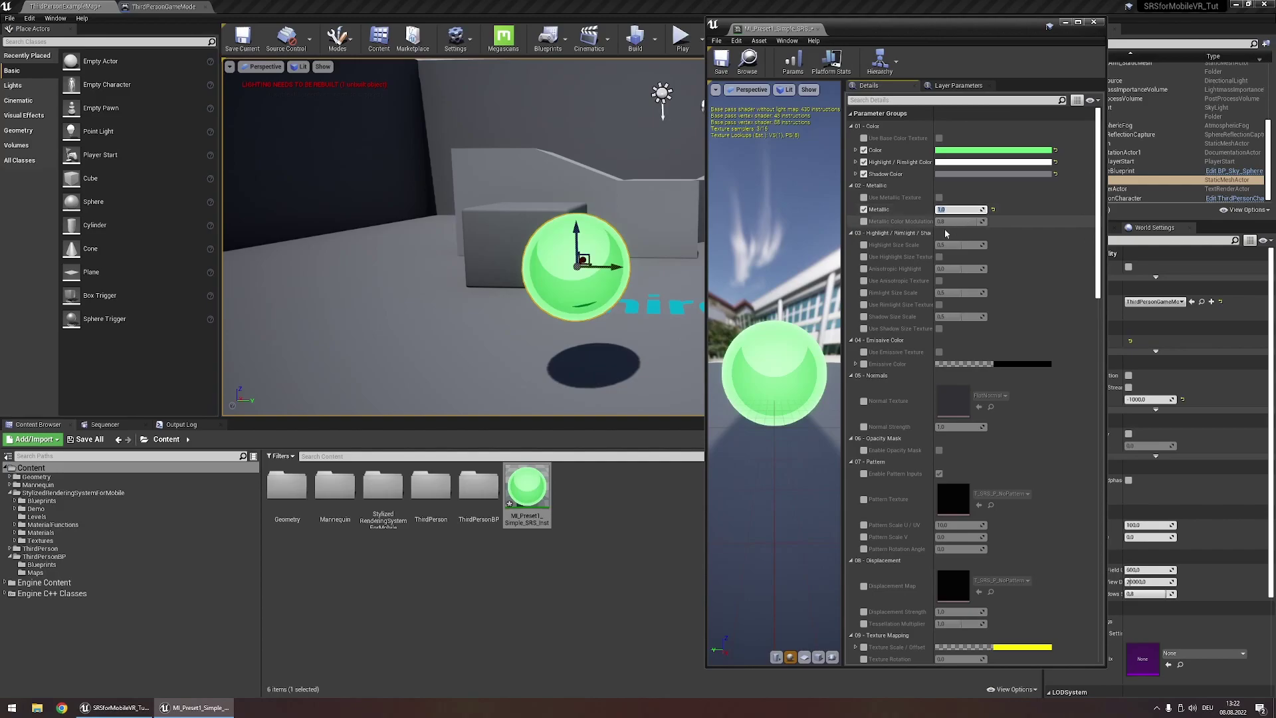
Step: Override the Highlight Size Scale with a smaller value and the Shadow Size Scale with about 0.63
click(863, 245)
drag(960, 244, 931, 245)
click(863, 316)
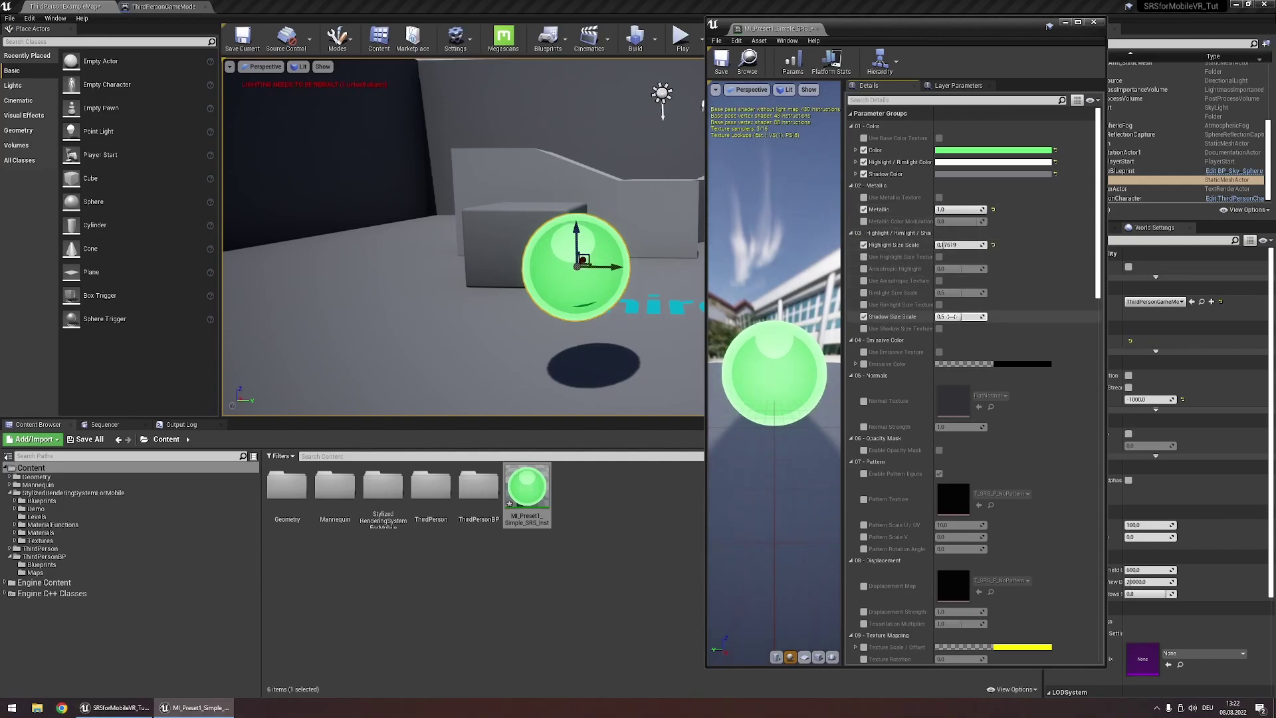
drag(960, 316, 973, 317)
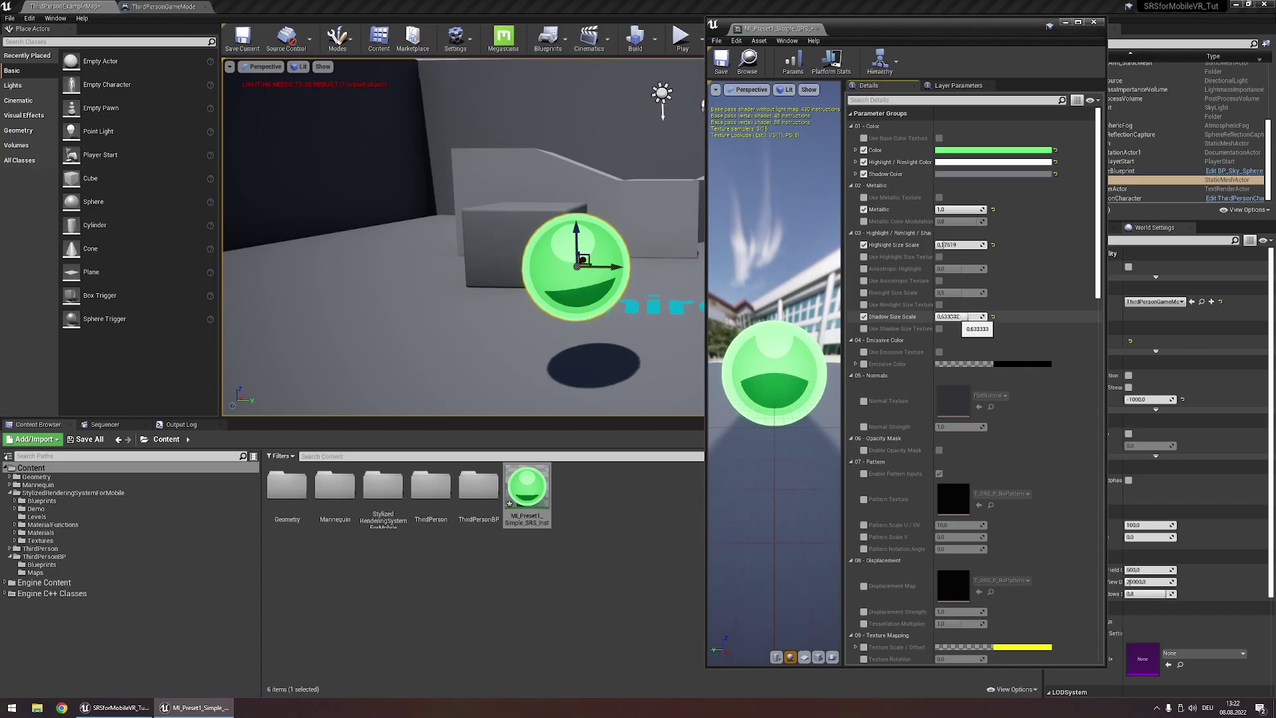
Step: Override the Normal Texture of the material instance with T_Metal011_1K_N
click(863, 400)
click(991, 395)
text(metal)
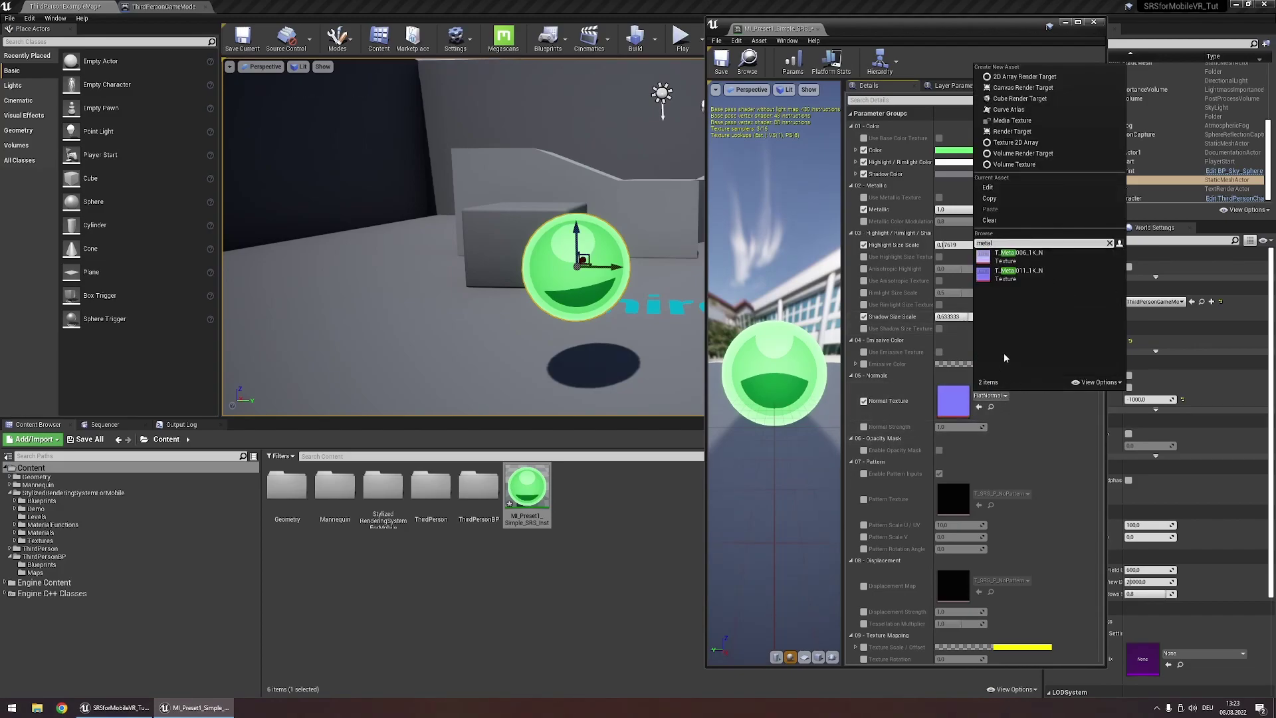
click(1032, 273)
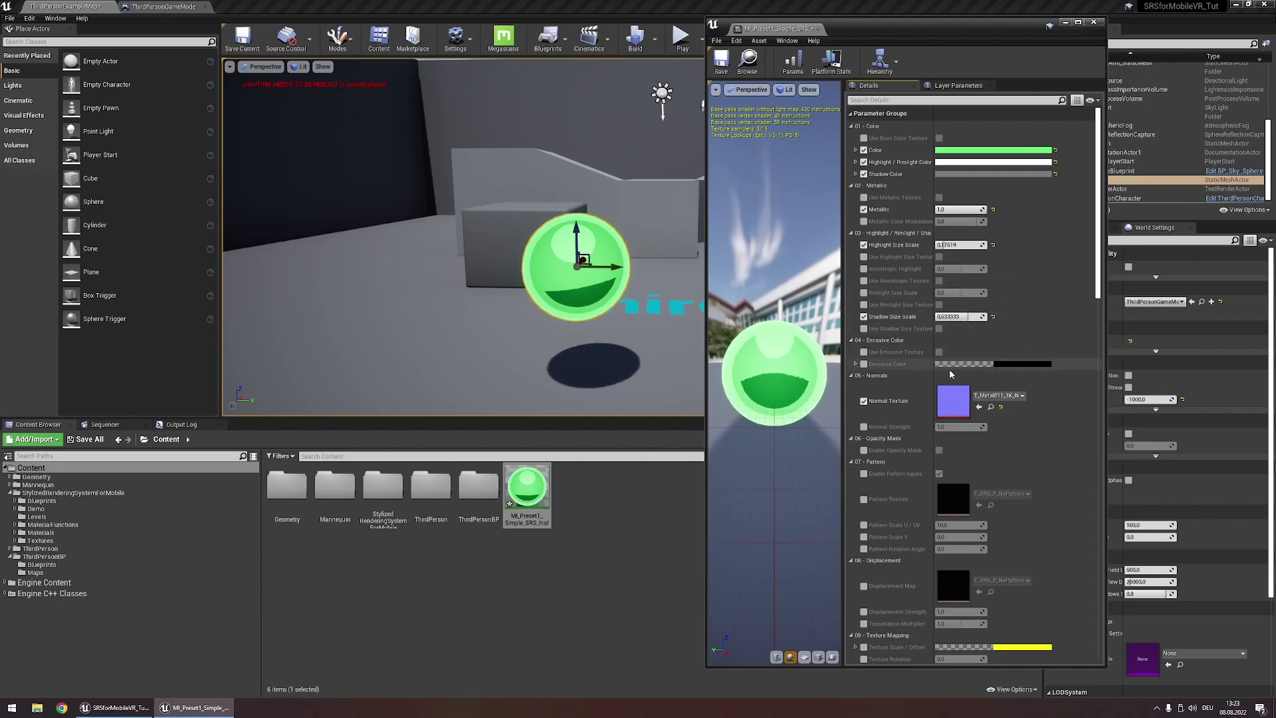
Step: Override the Normal Strength with 3 and inspect the sphere's surface up close in the level
click(863, 427)
click(957, 426)
text(3)
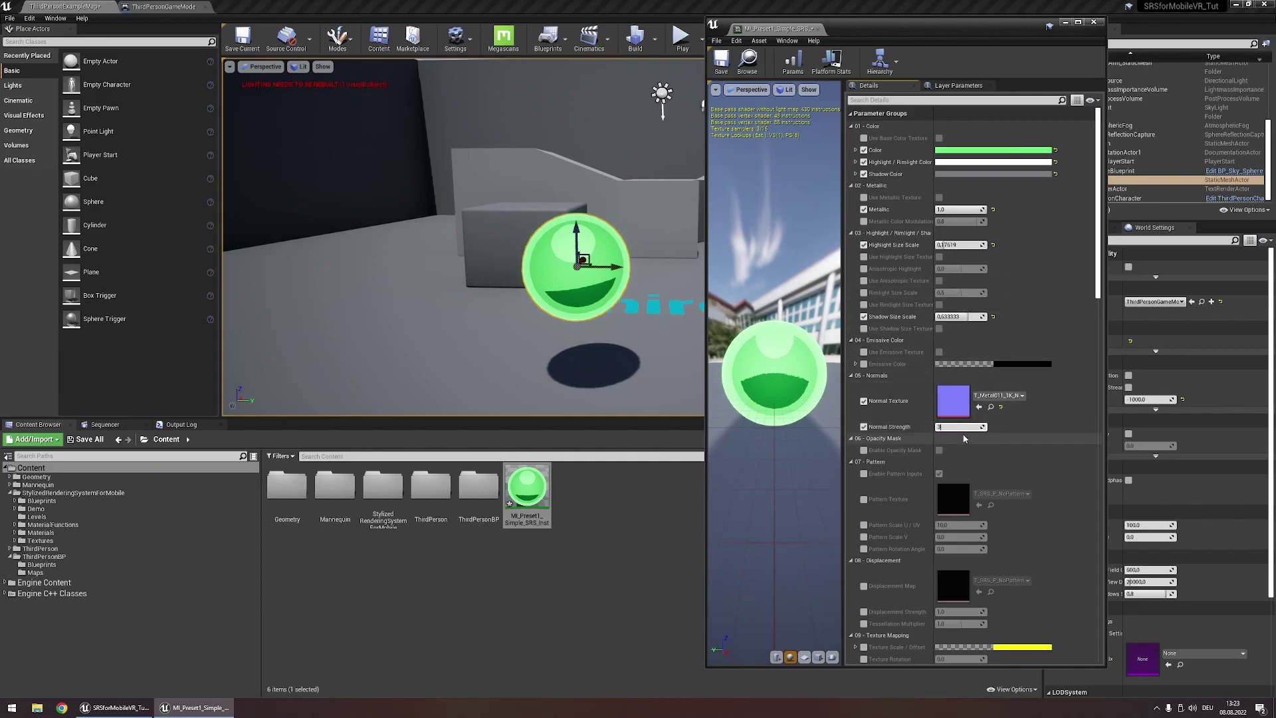
key(Return)
key(w)
mouse_move(587, 293)
right_down()
mouse_move(601, 307)
mouse_move(641, 303)
right_up()
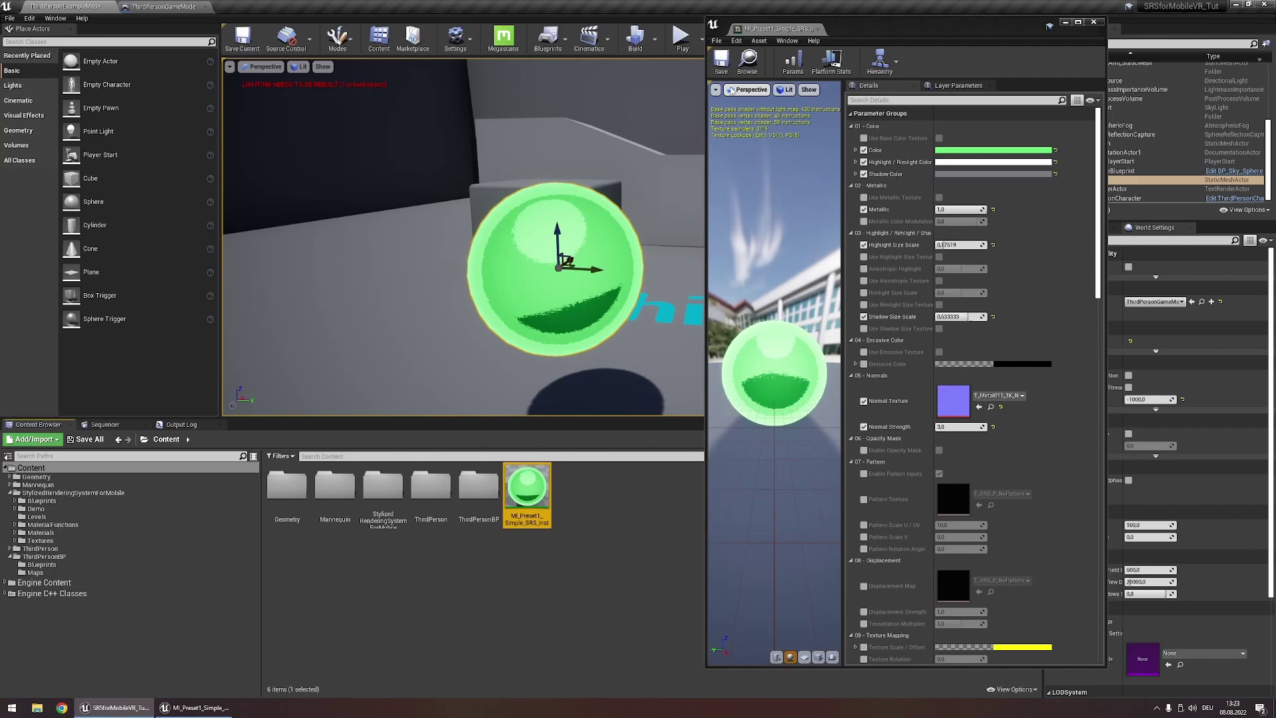
Step: Browse the contents of the StylizedRenderingSystemForMobile folder
click(364, 532)
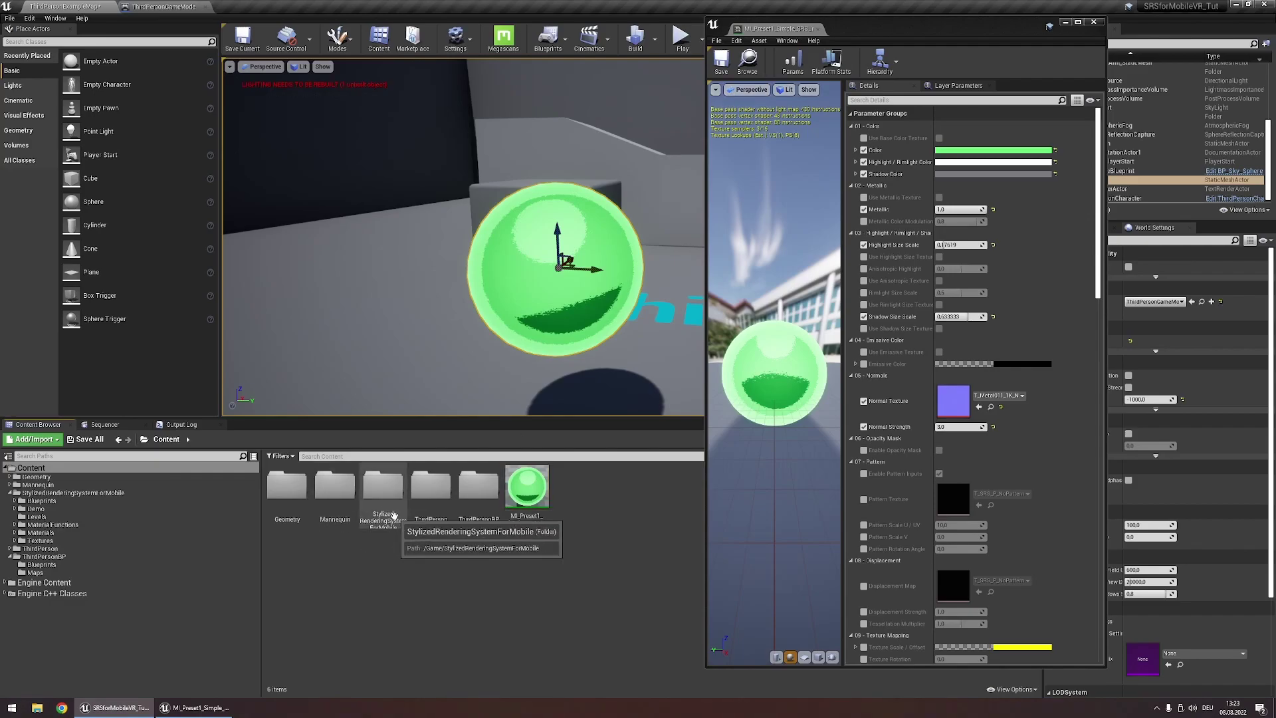
double_click(393, 514)
double_click(479, 492)
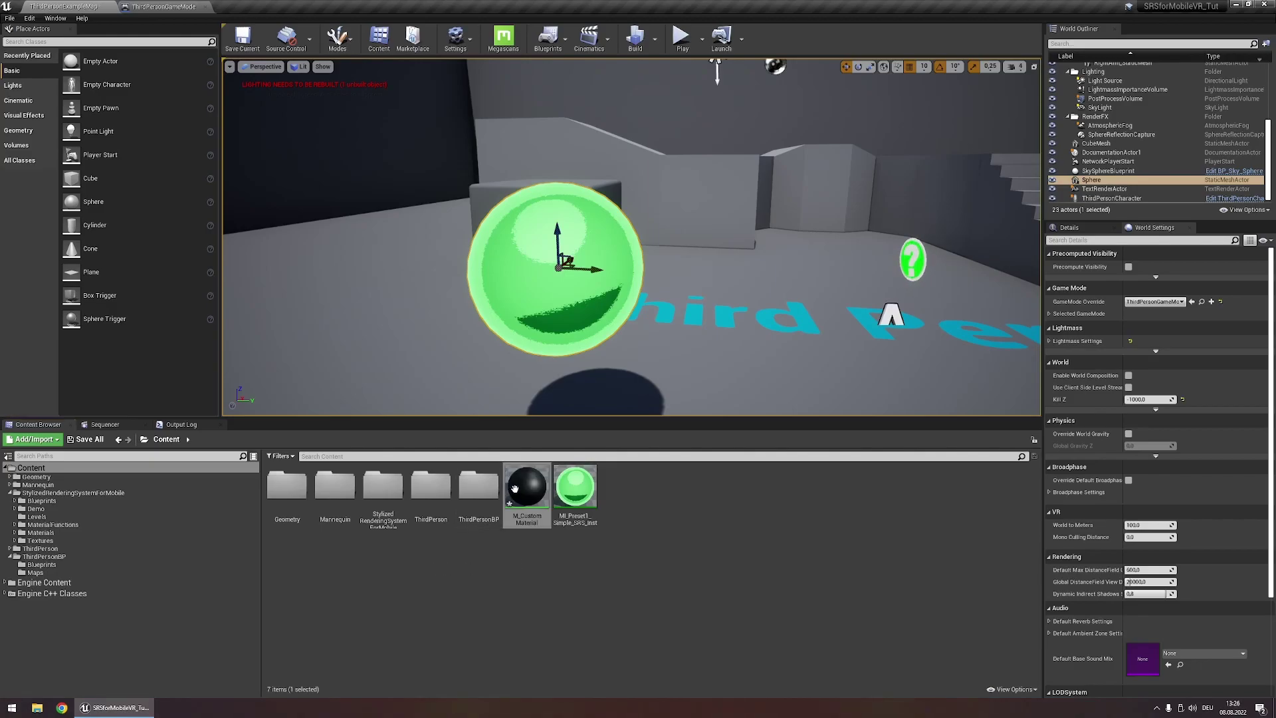
Step: Open M_CustomMaterial from the Content folder and set its Shading Model to Unlit
double_click(515, 489)
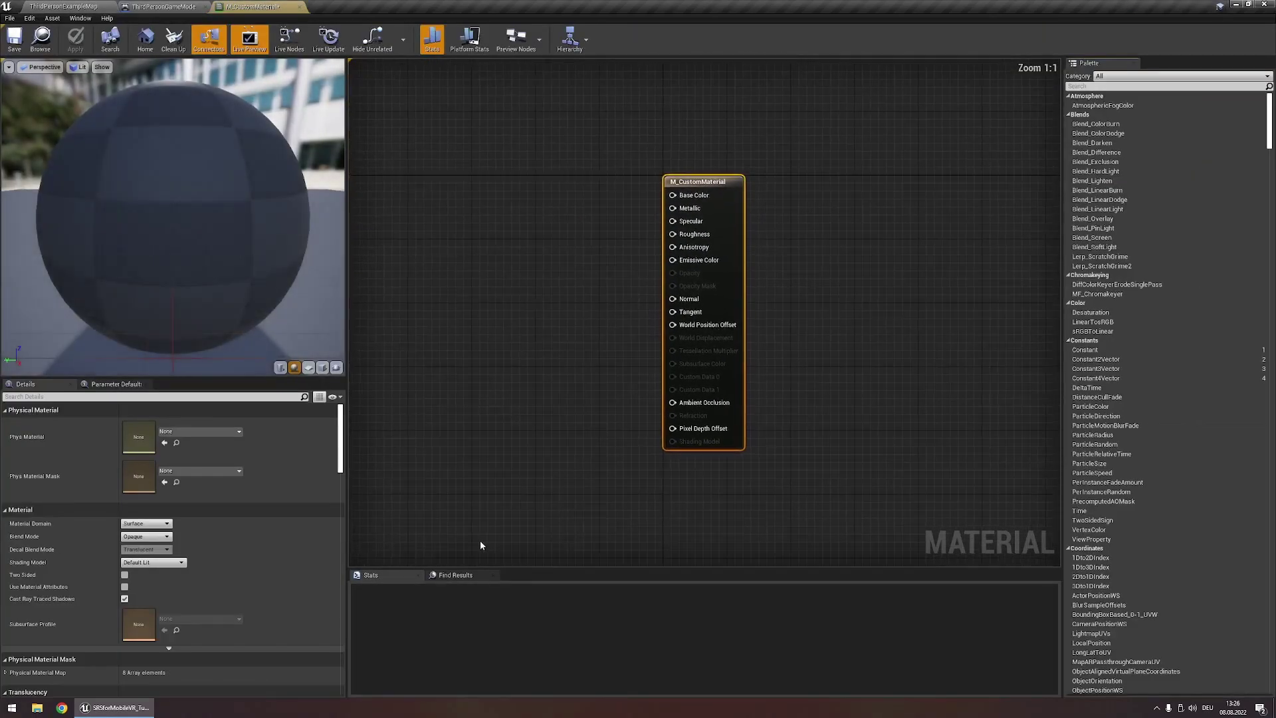
click(175, 563)
click(143, 573)
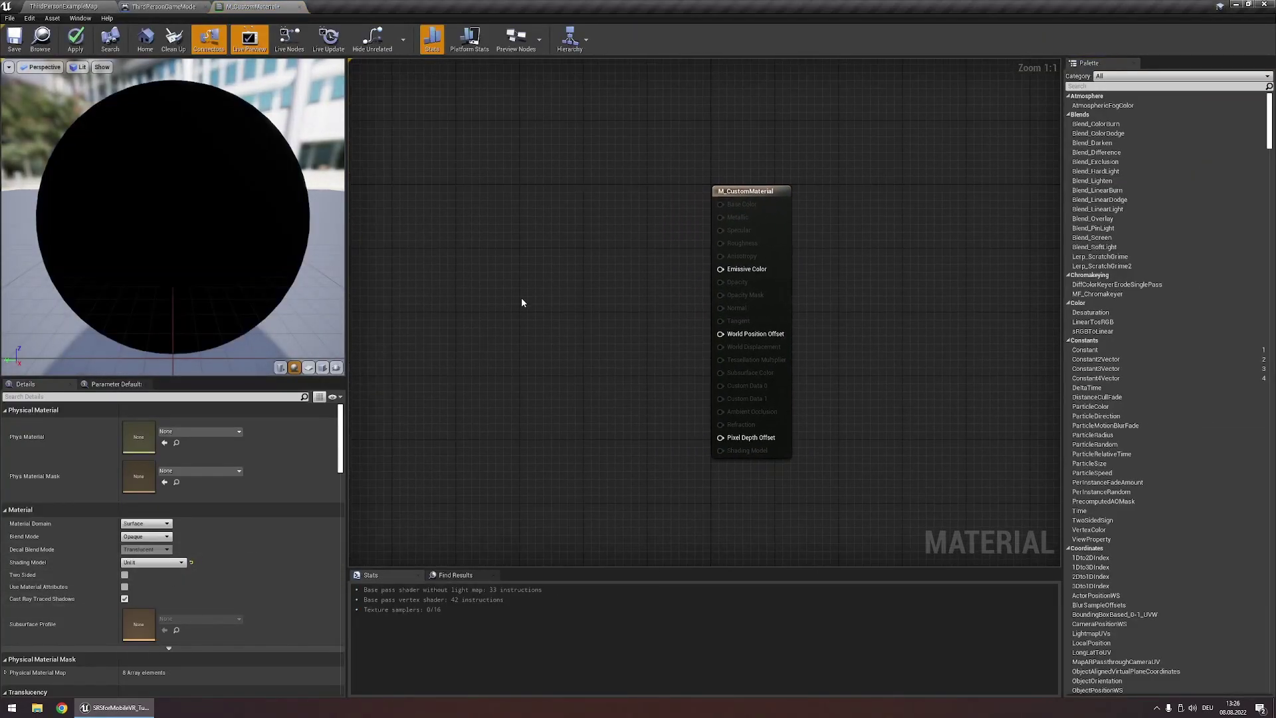
Step: Add an MF_OpaqueMaterialAttributes_SRS node and connect its Emissive Color output to the material's Emissive Color
right_click(523, 322)
text(mf)
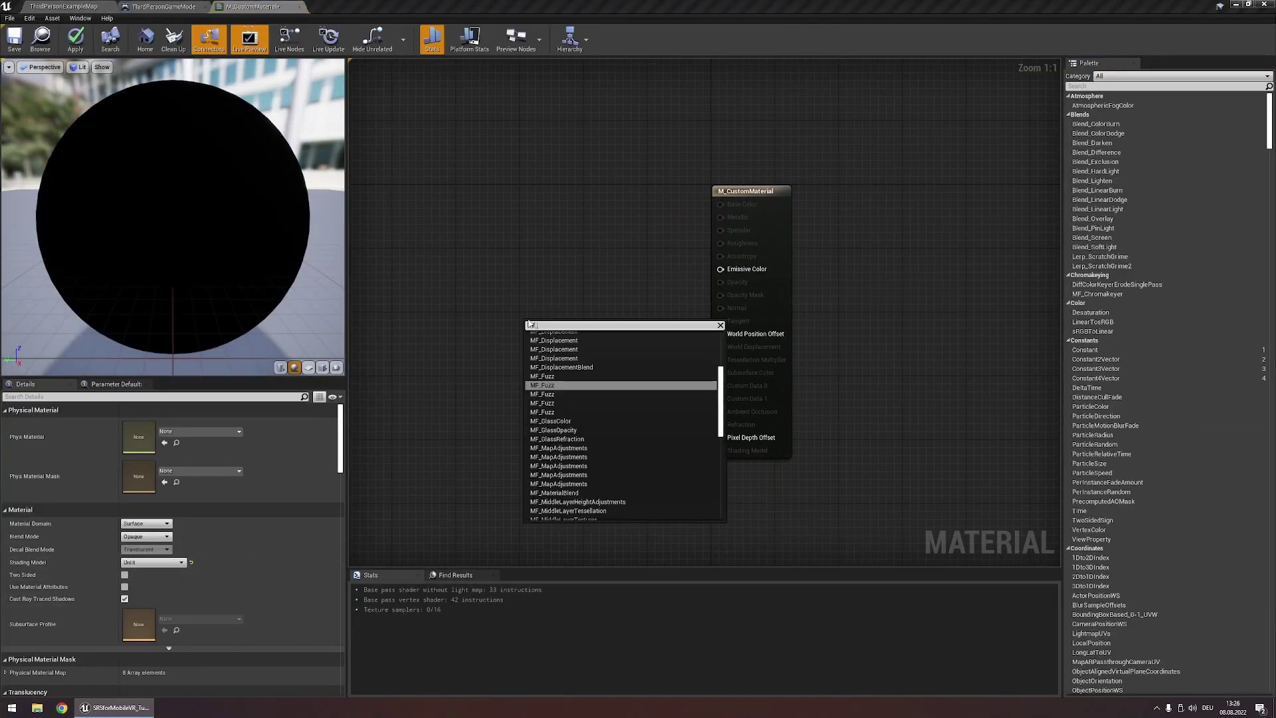
text(opaque)
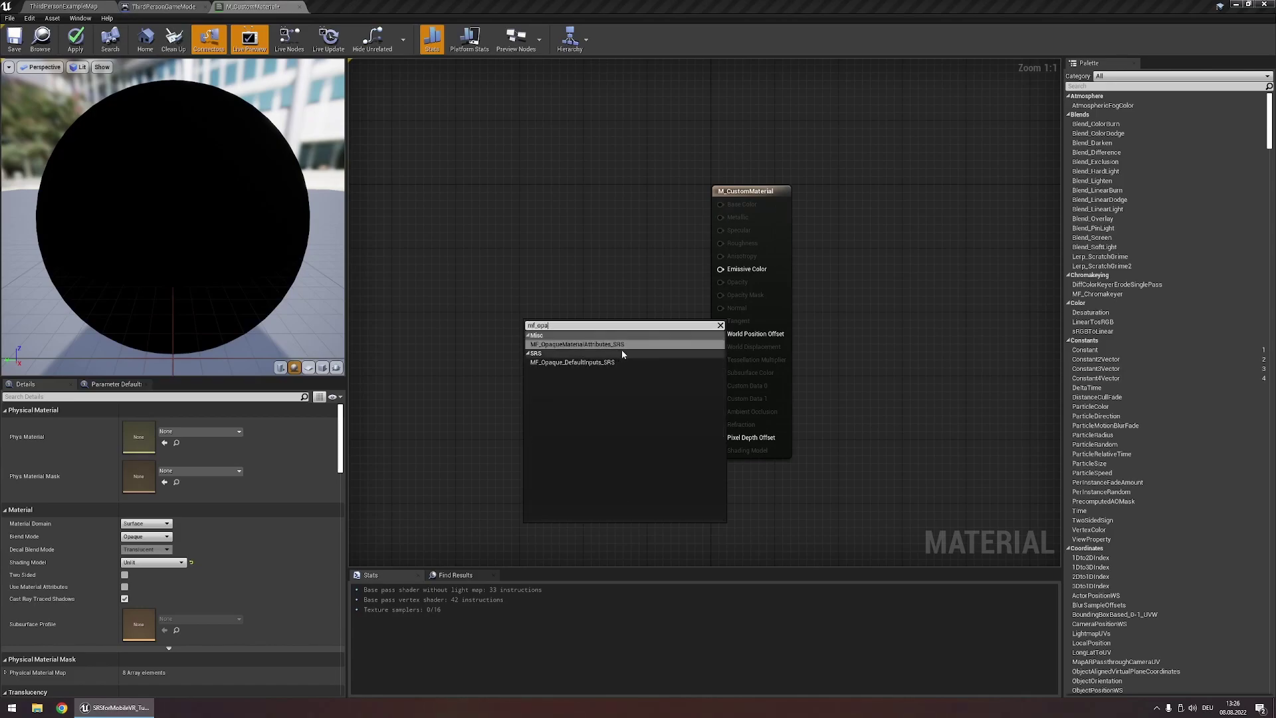
click(621, 350)
drag(633, 374, 757, 269)
click(652, 244)
right_drag(539, 350, 687, 377)
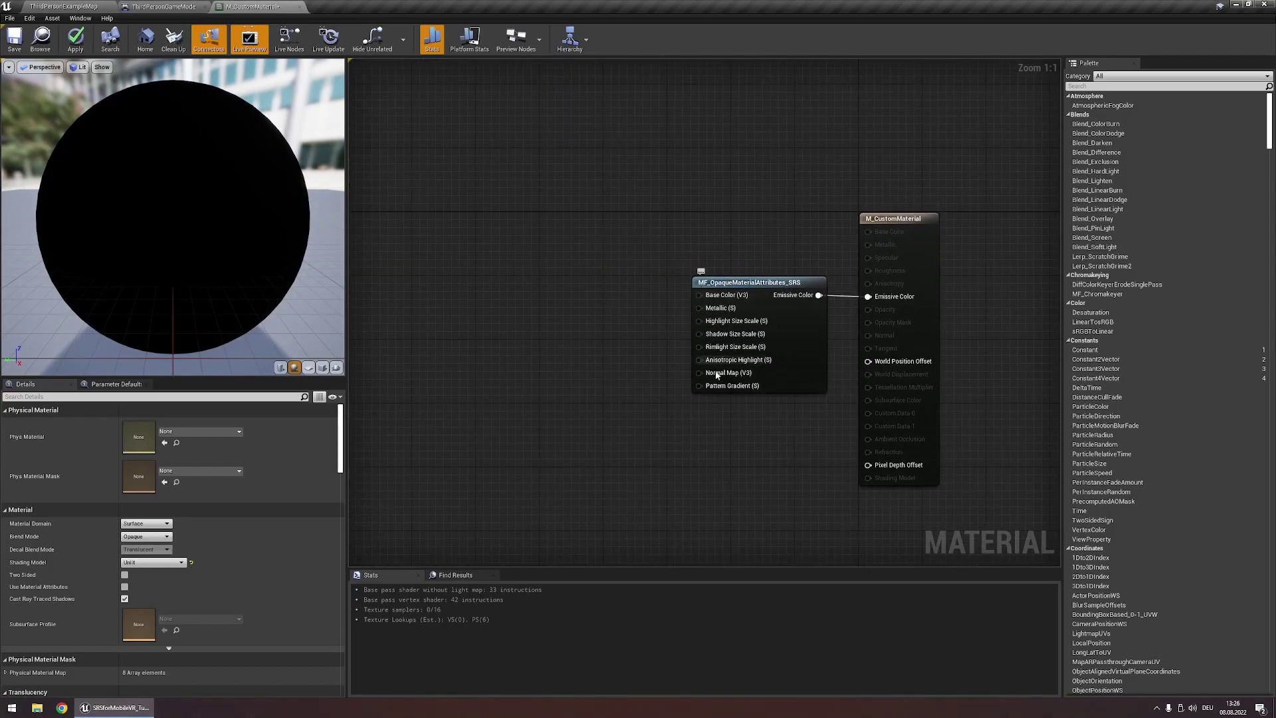
right_drag(600, 287, 636, 298)
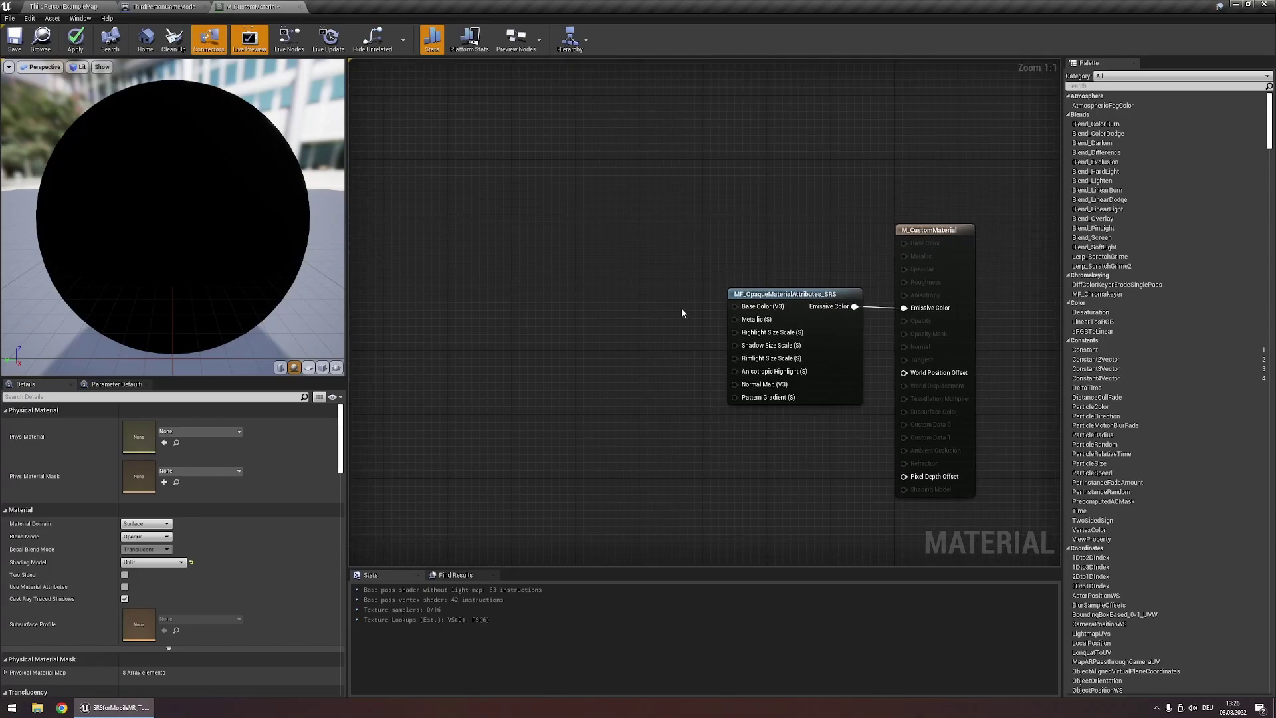
Step: Add an MF_Opaque_DefaultInputs_SRS node and connect all its outputs to the matching inputs of MF_OpaqueMaterialAttributes_SRS
right_click(581, 314)
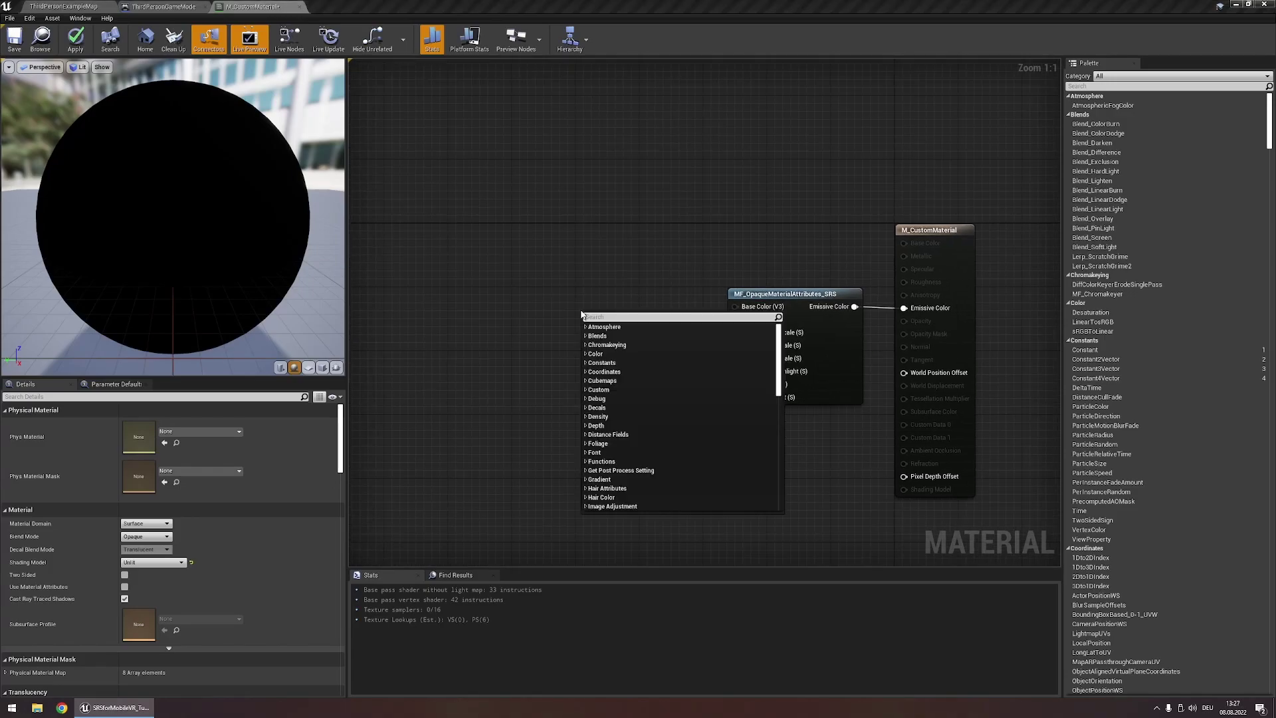
text(default)
key(Down)
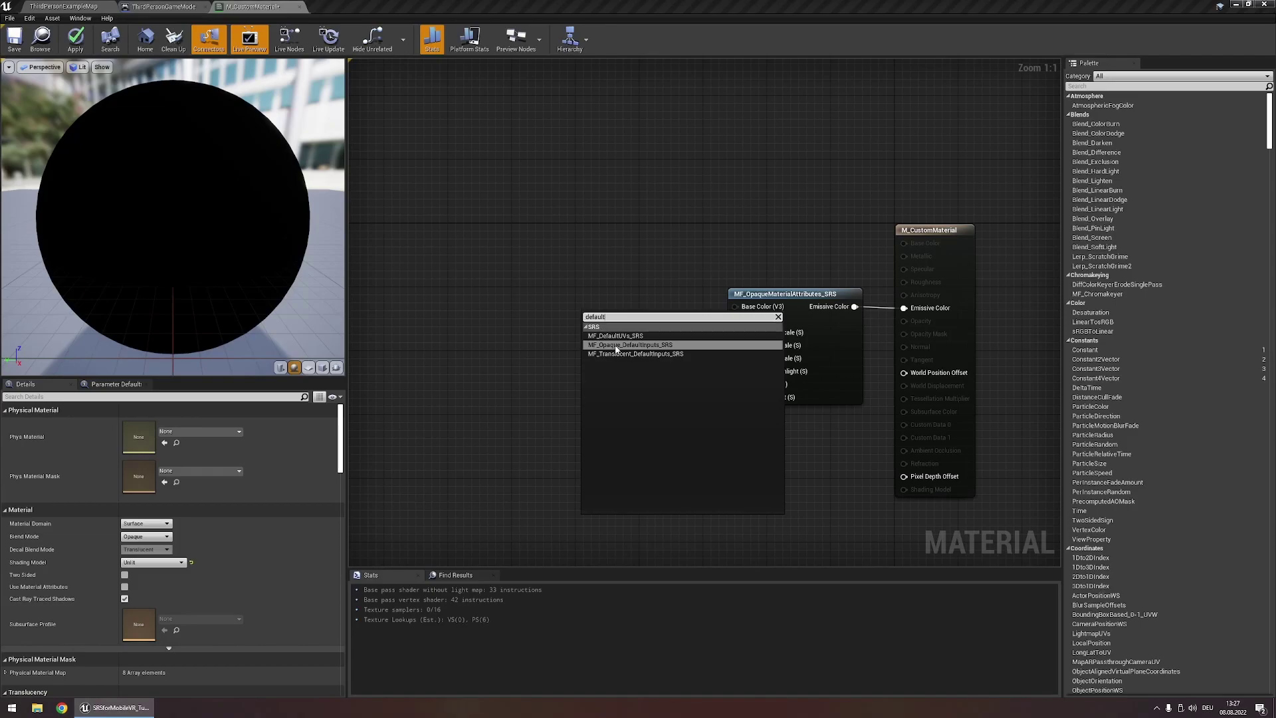
click(643, 345)
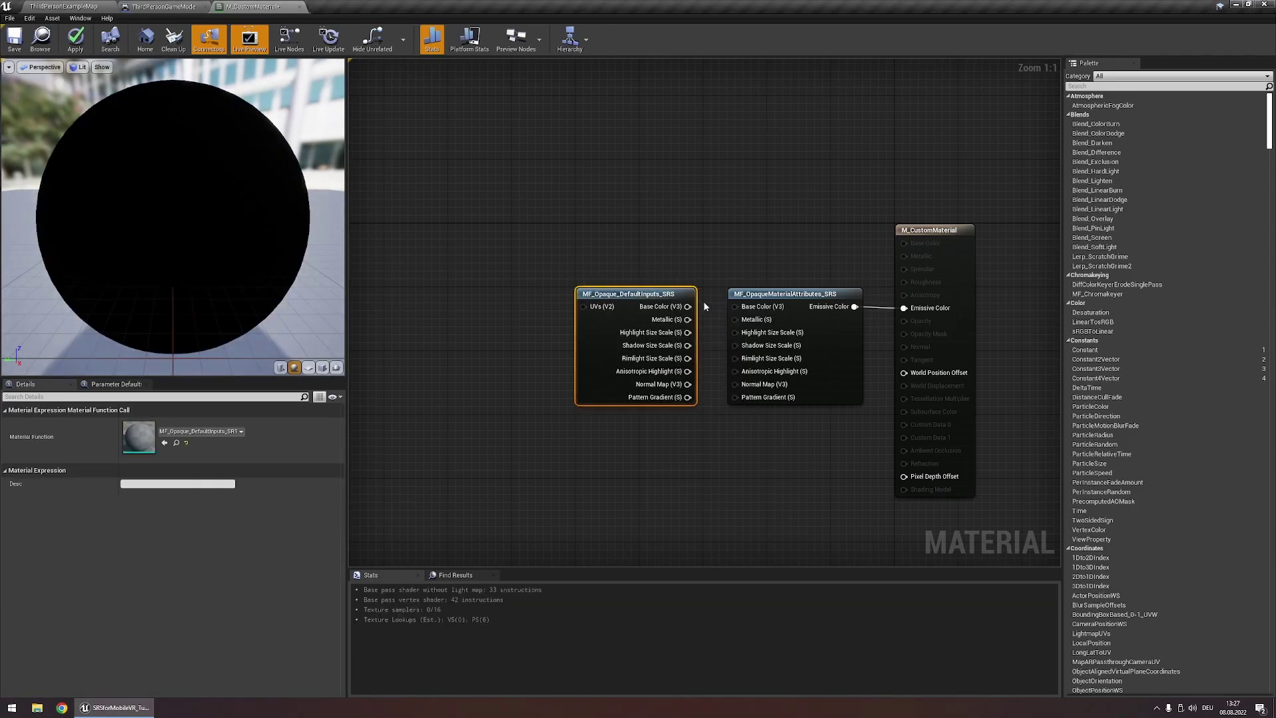
drag(695, 306, 735, 306)
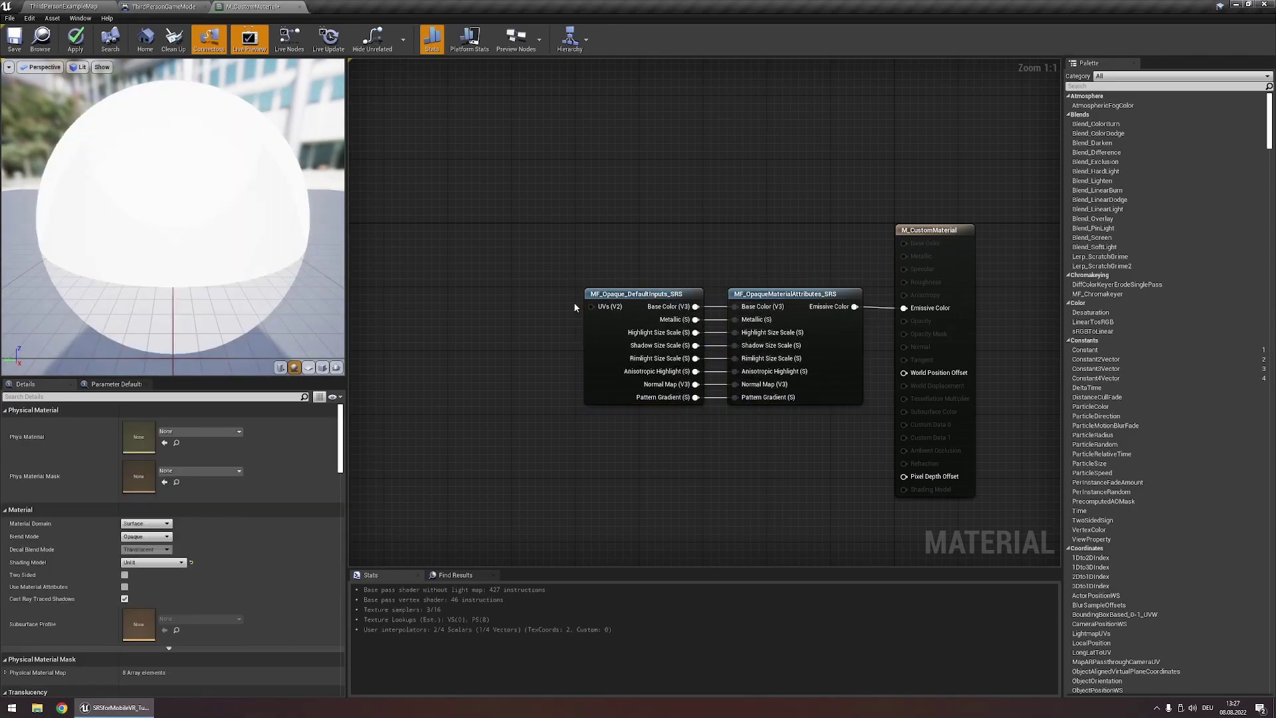
right_drag(521, 296, 524, 296)
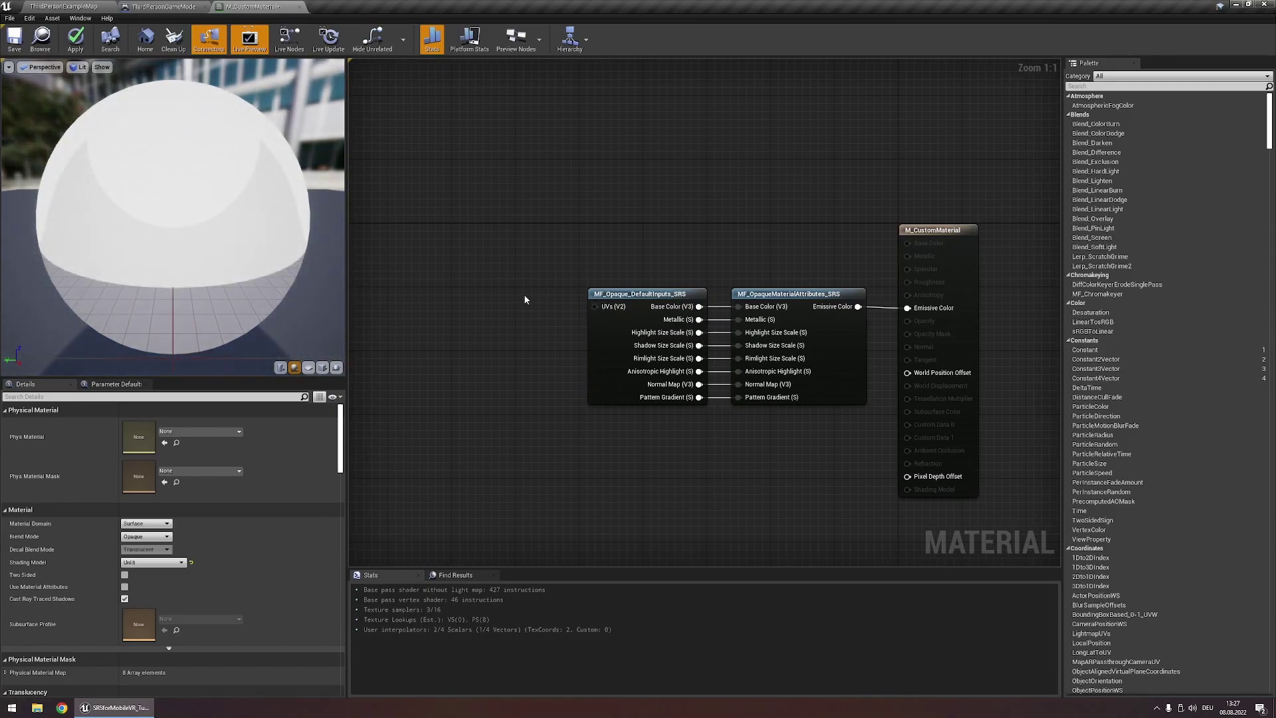
Step: Add an MF_DefaultUVs_SRS node and connect its output to the UVs input of MF_Opaque_DefaultInputs_SRS
right_click(523, 297)
text(defau)
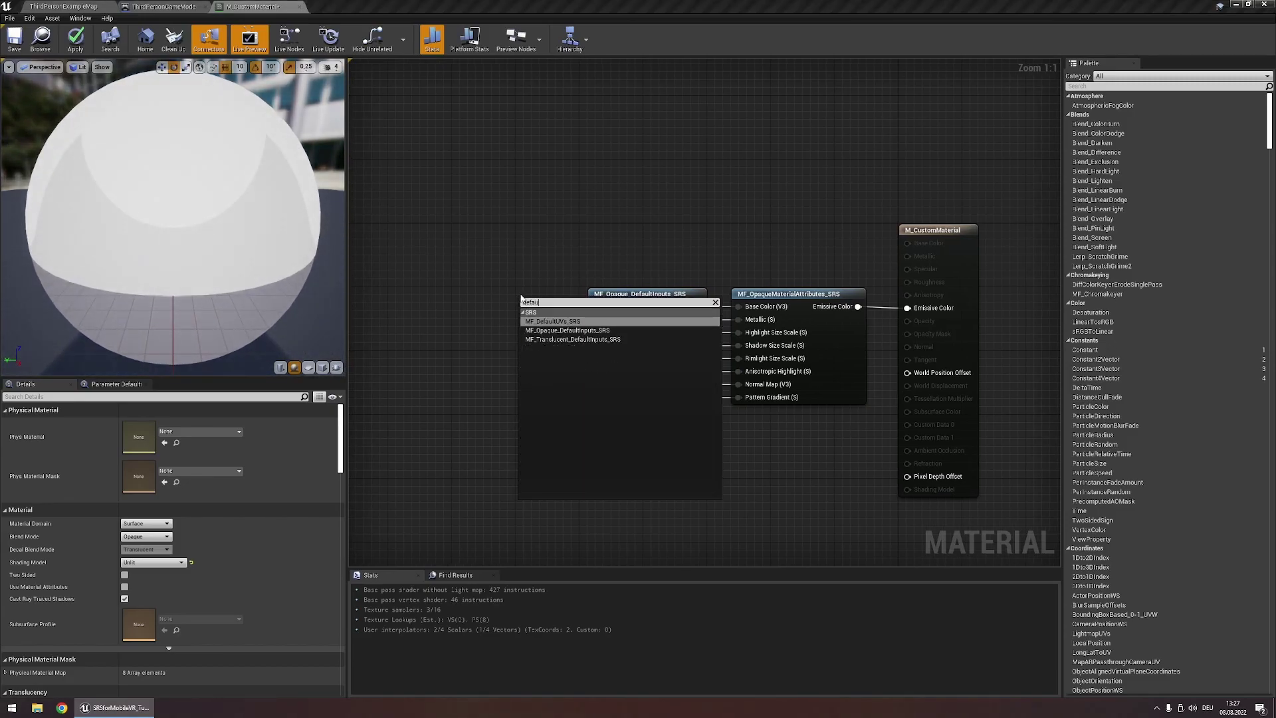
key(Return)
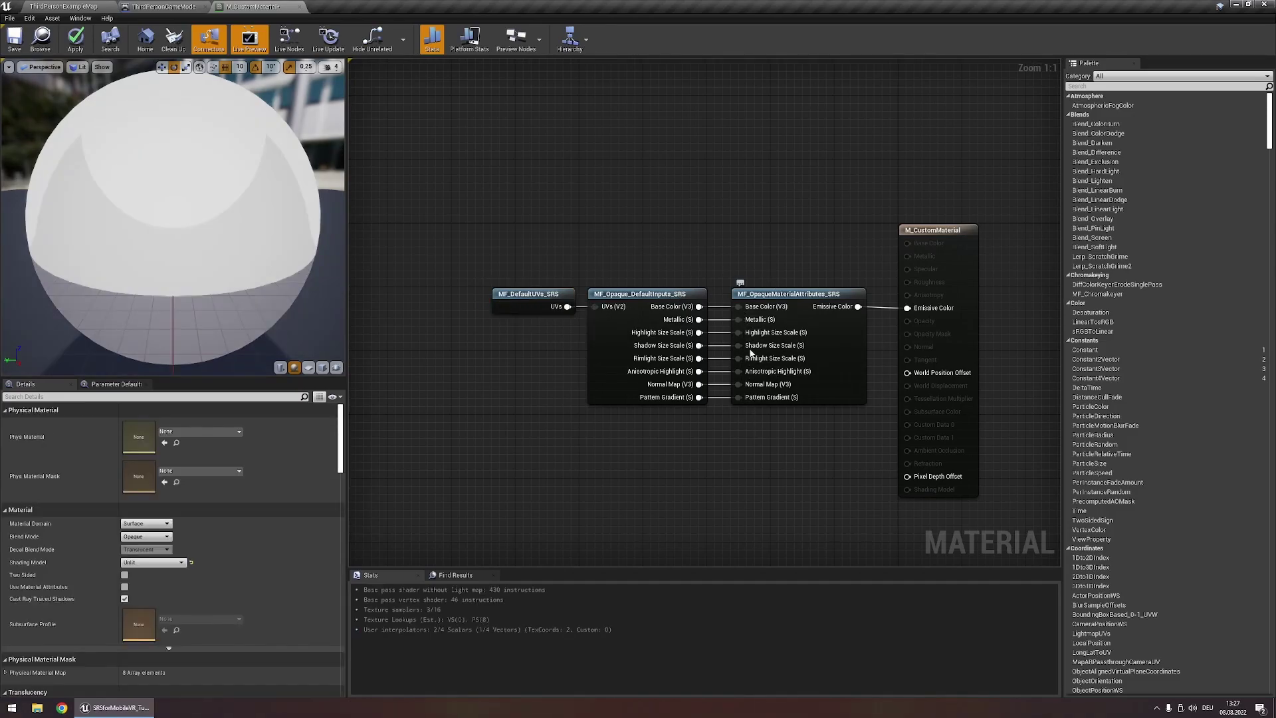
Step: Feed the Highlight Size Scale input of MF_OpaqueMaterialAttributes_SRS from a new DebugTimeSine node above the graph, and apply the material changes
mouse_move(747, 336)
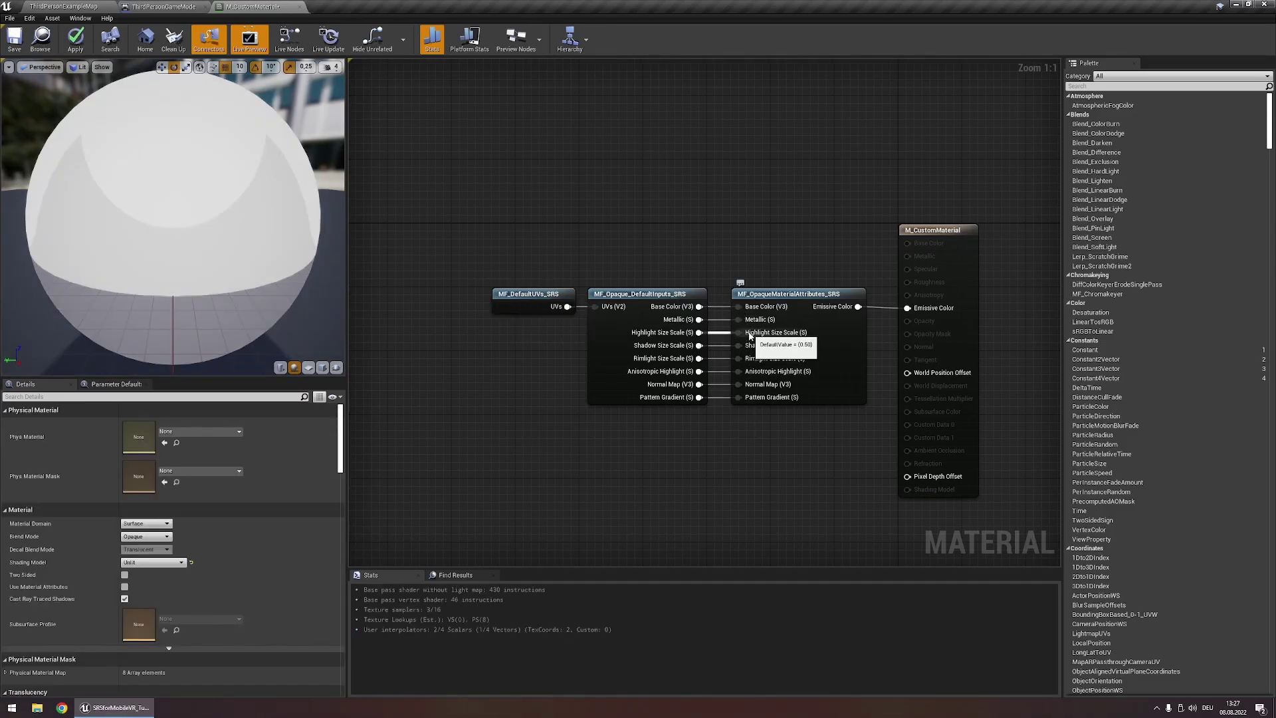
drag(749, 335, 666, 147)
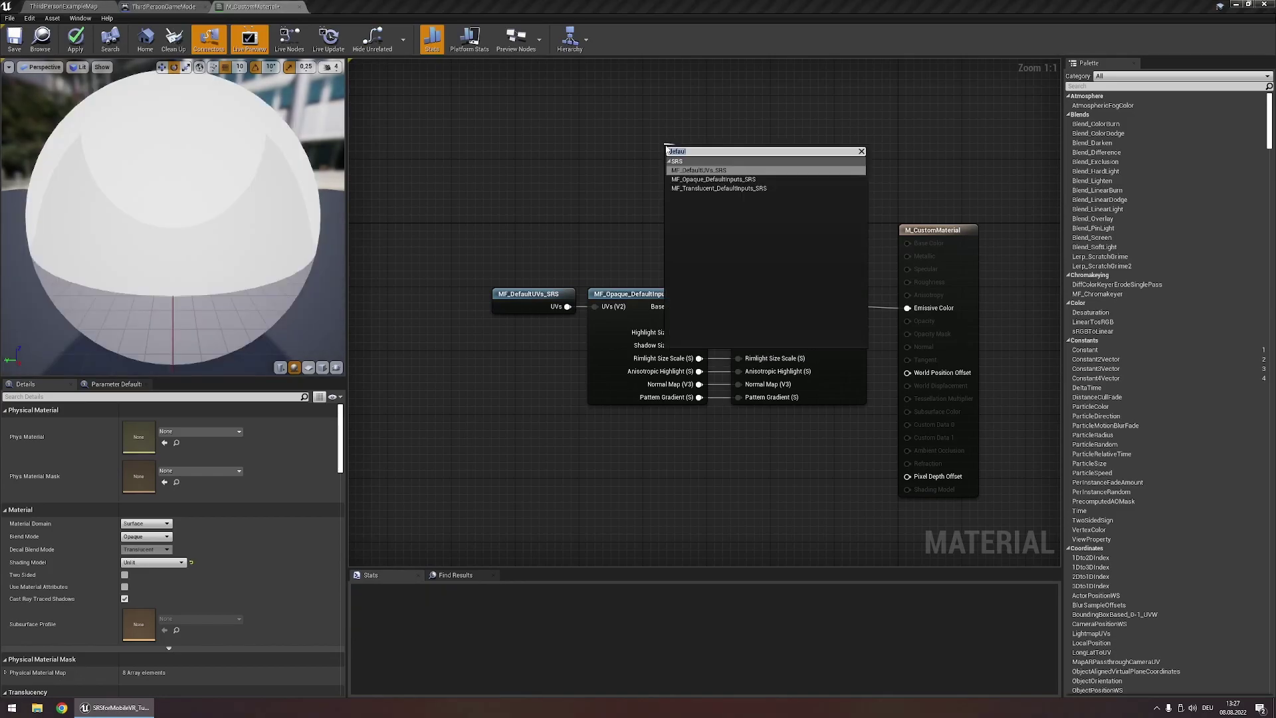
text(debugtime)
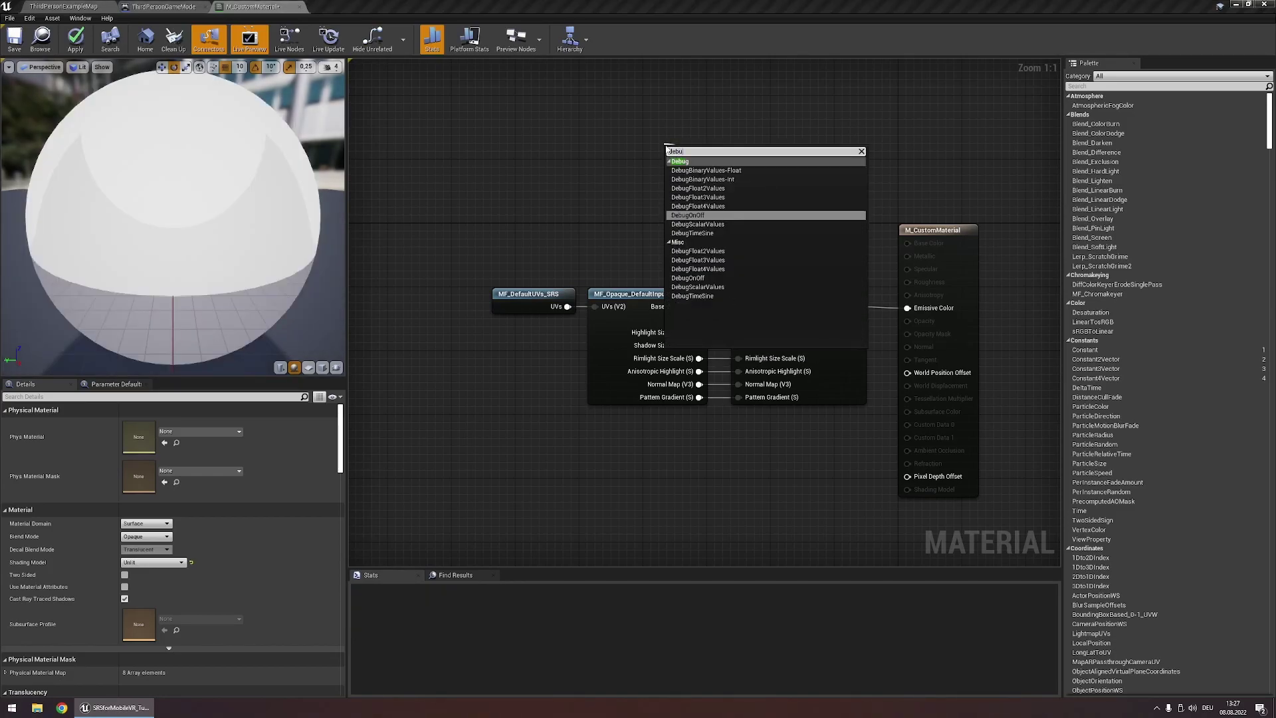
key(Return)
drag(698, 149, 678, 188)
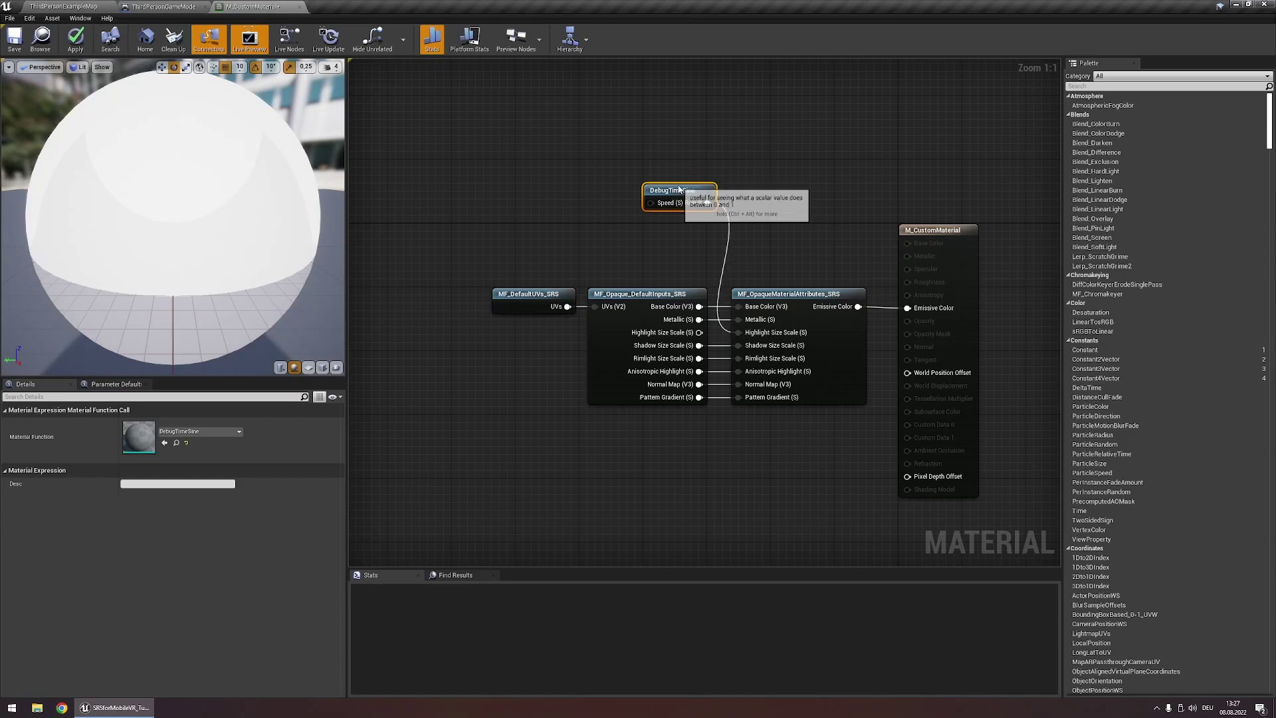
click(585, 186)
click(78, 56)
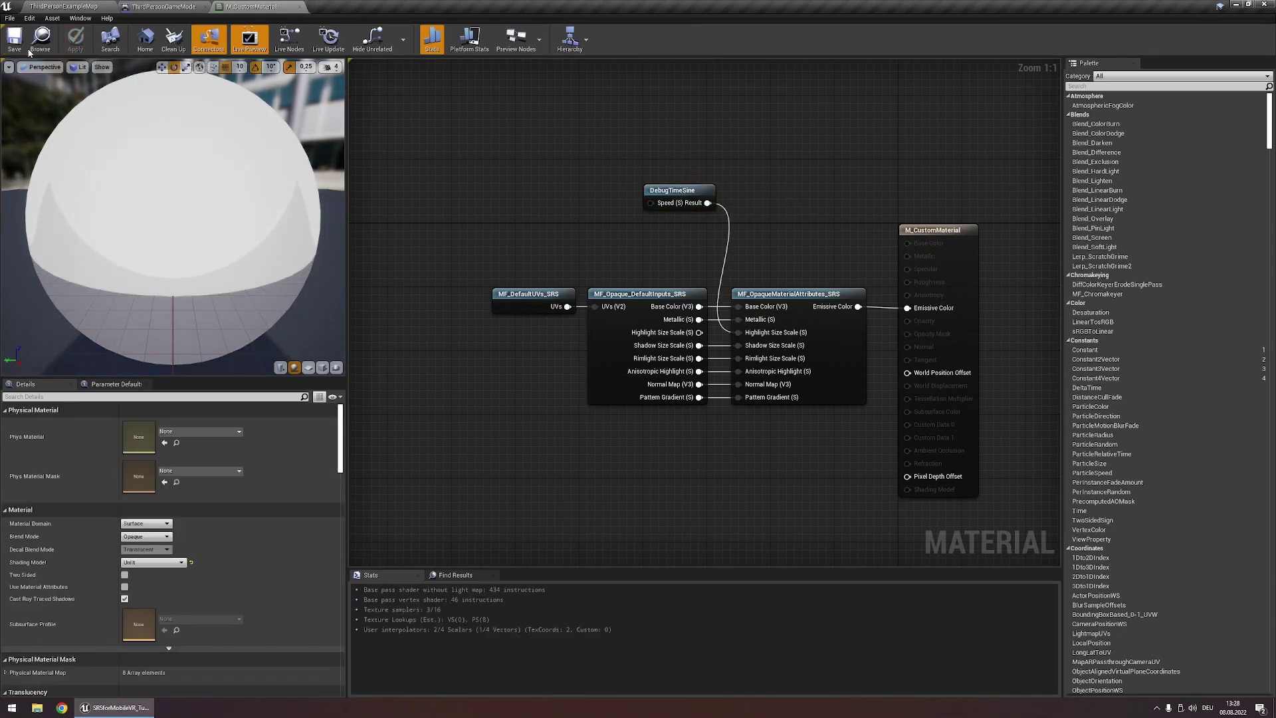
Step: Return to the level, create a material named M_CustomTranslucentMaterial in the Content folder and open it
click(70, 7)
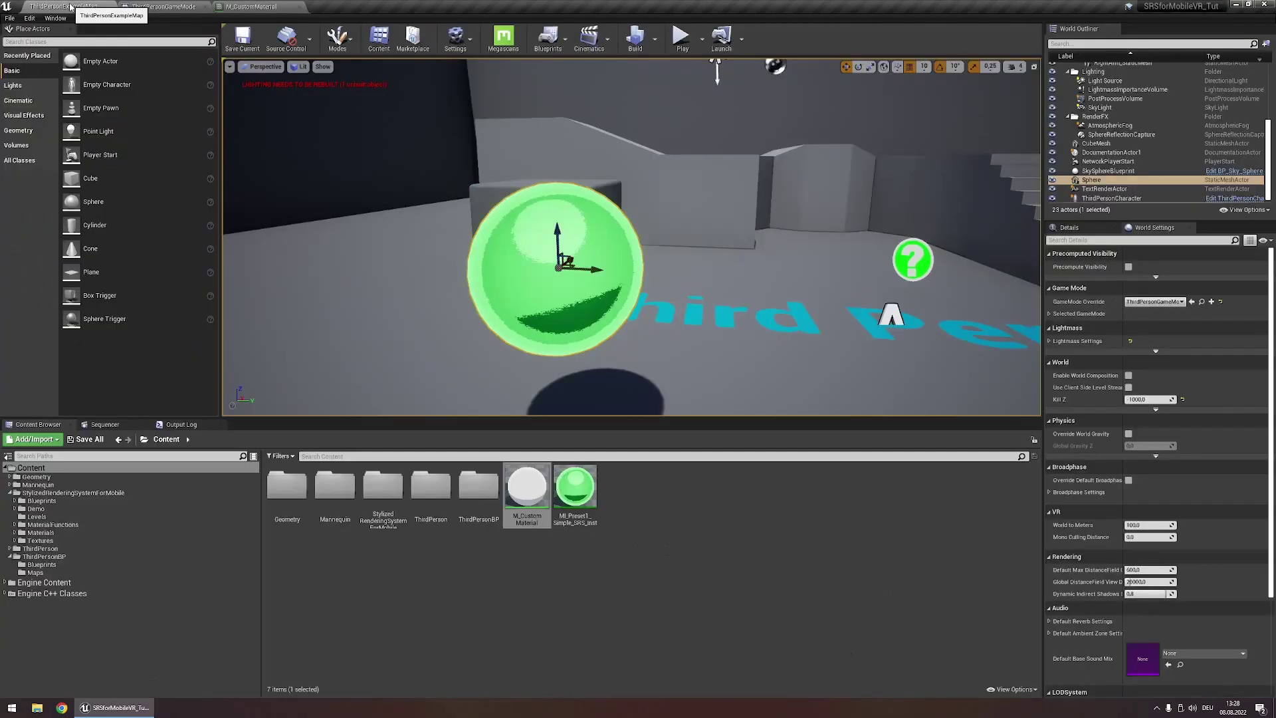
right_click(559, 587)
click(610, 371)
text(M)
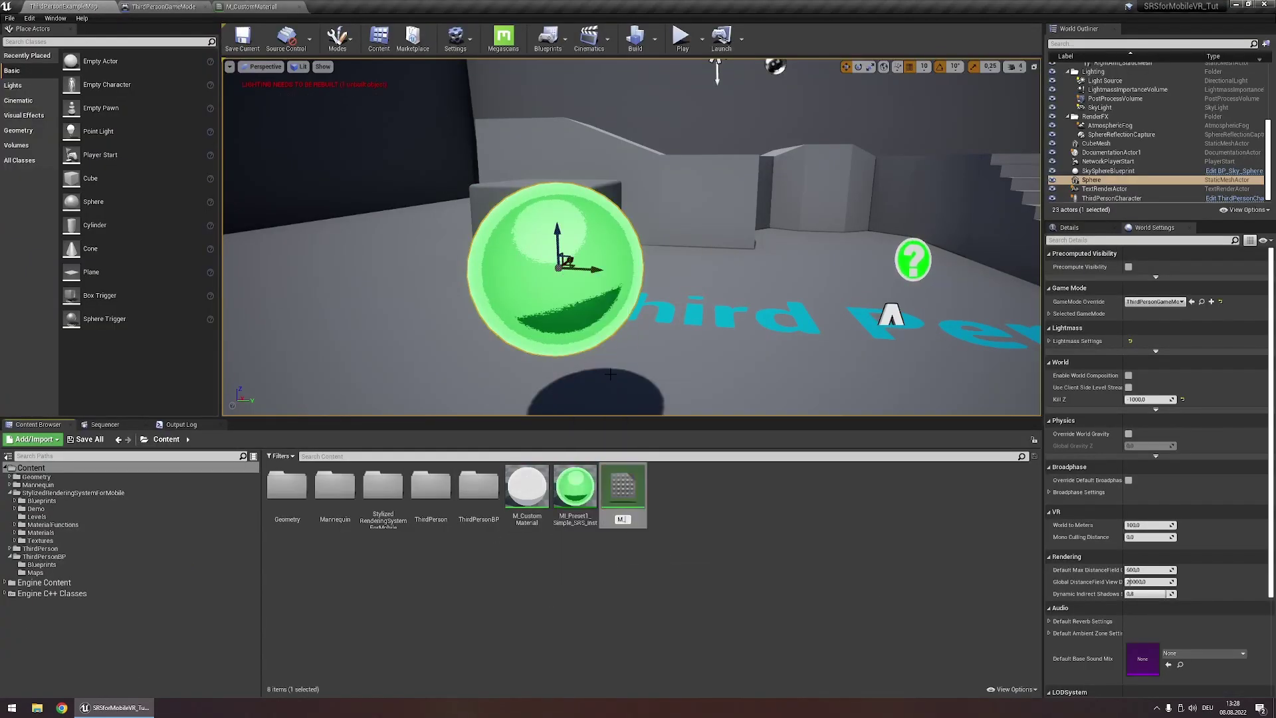
text(_CustomTranslucentMaterial)
key(Return)
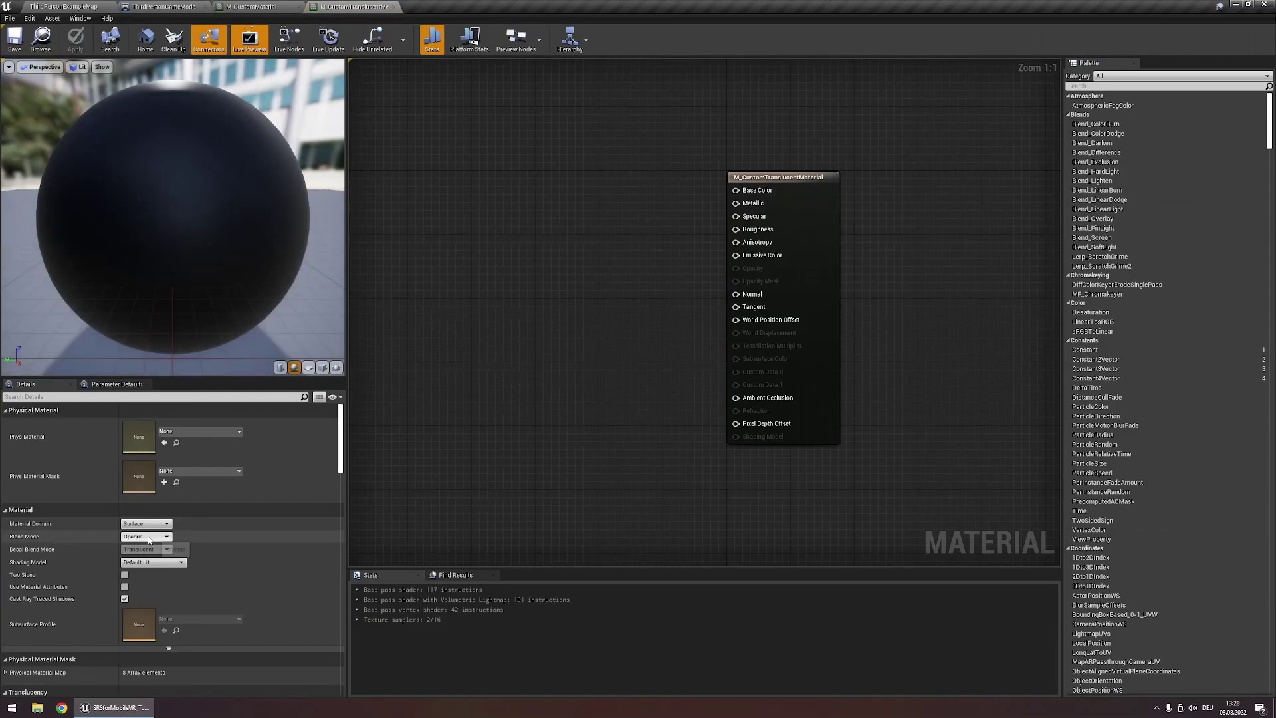
Step: Set the Blend Mode of M_CustomTranslucentMaterial to Translucent, keeping the Shading Model on Default Lit
click(146, 536)
click(145, 567)
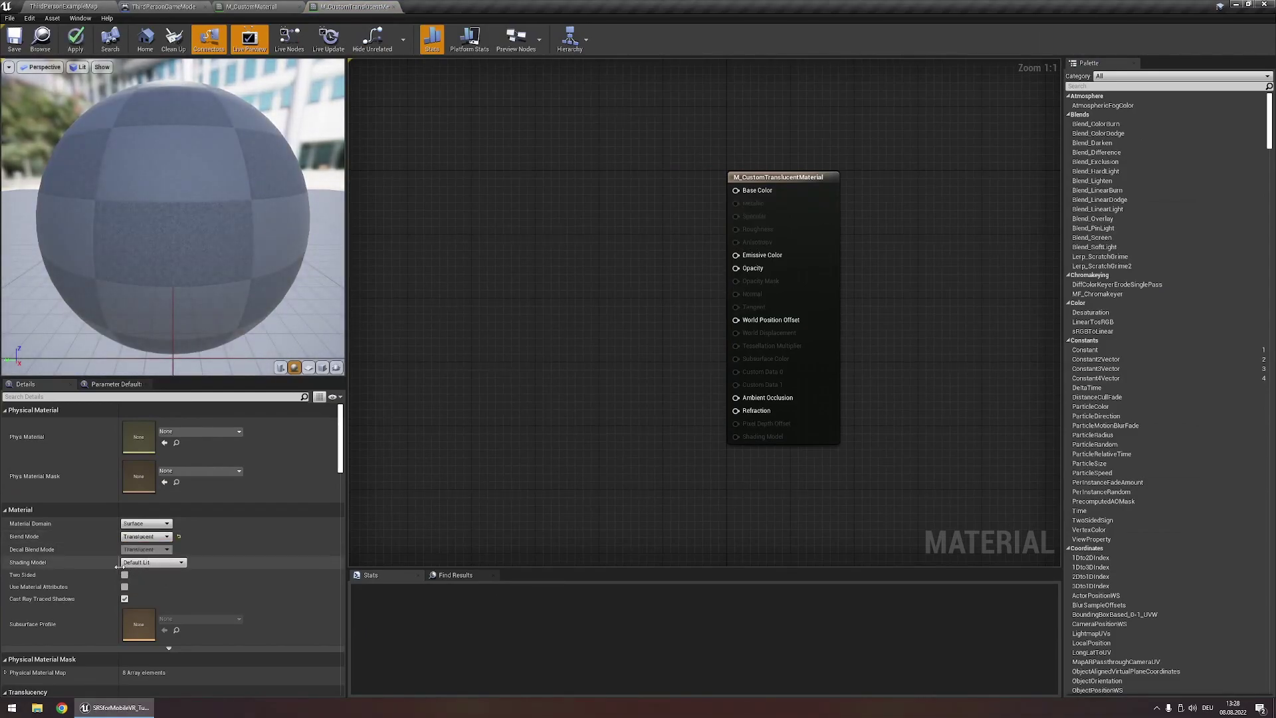
click(133, 564)
click(133, 564)
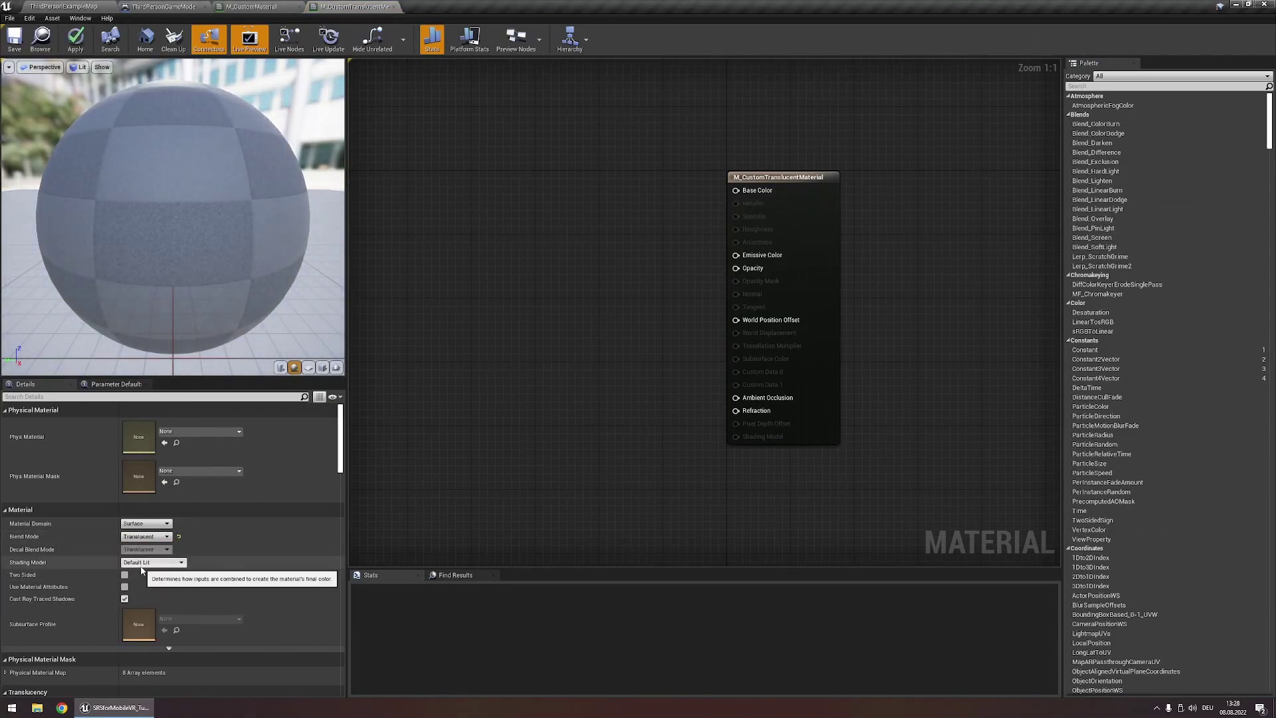
Step: Add an MF_TranslucentMaterialAttributes_SRS node and place it beside the M_CustomTranslucentMaterial result node
right_drag(562, 212, 627, 252)
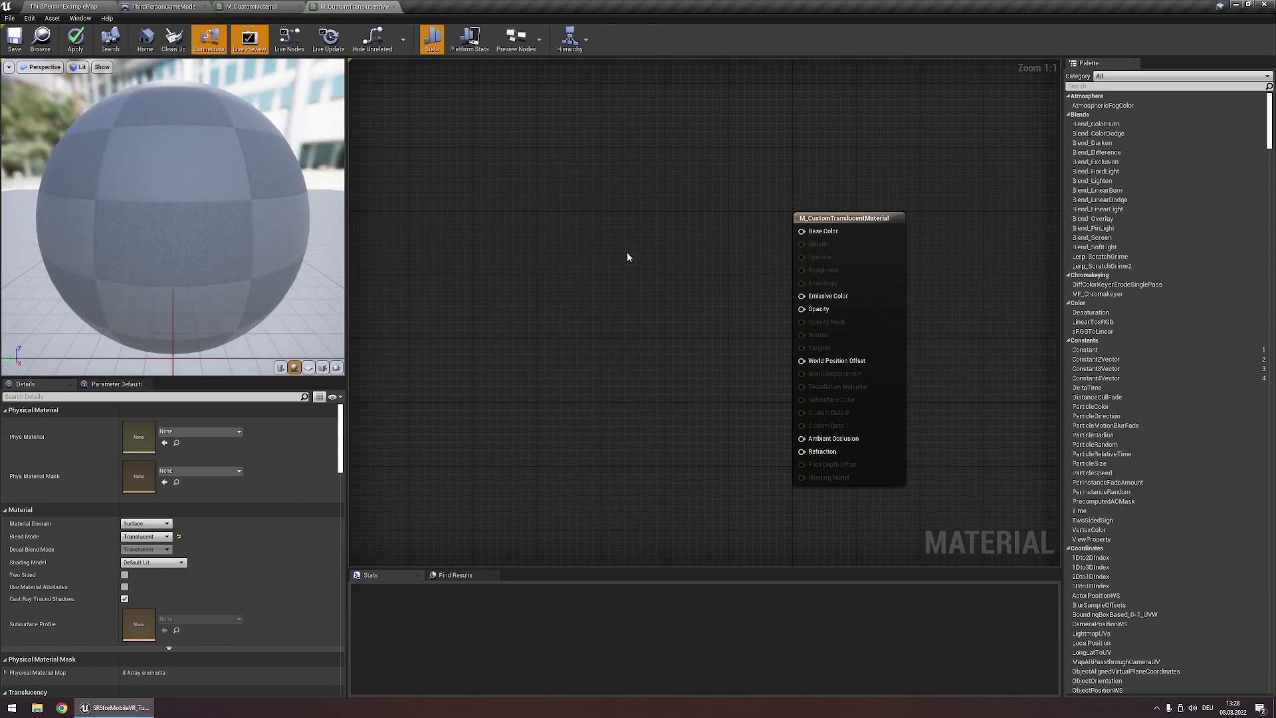
right_click(614, 294)
text(mf_s)
key(BackSpace)
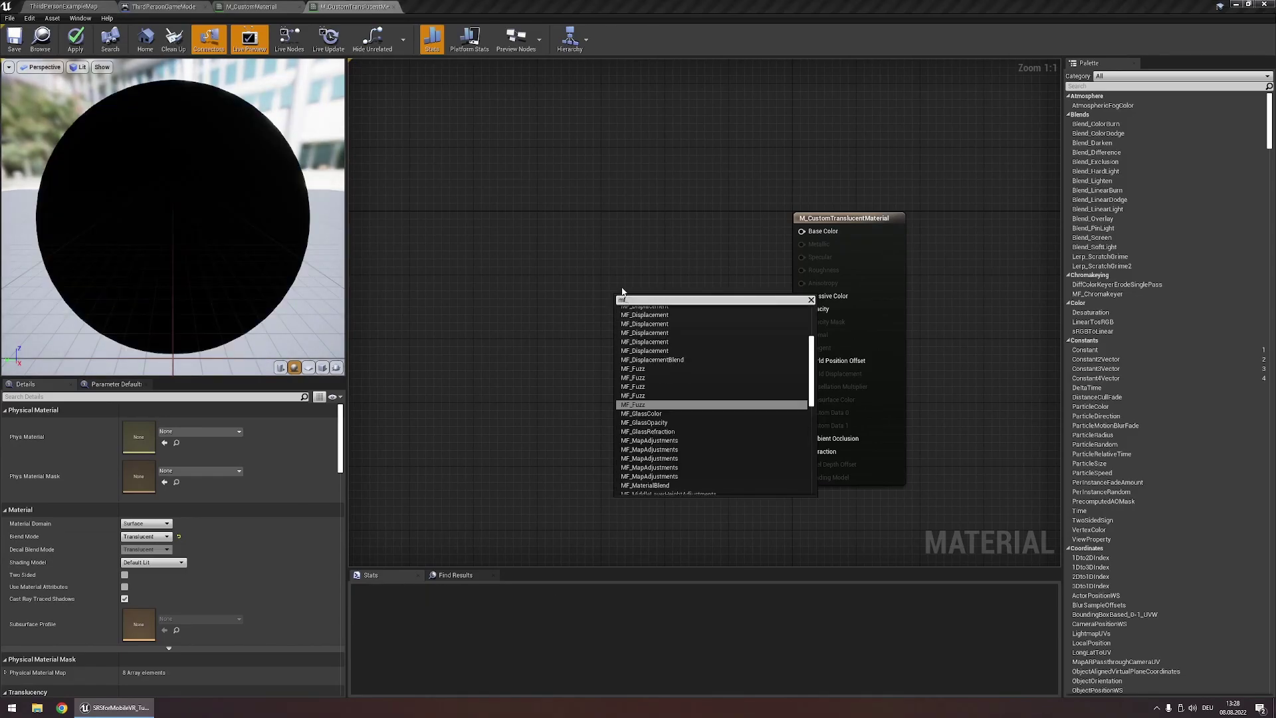
text(trans)
key(Up)
key(Return)
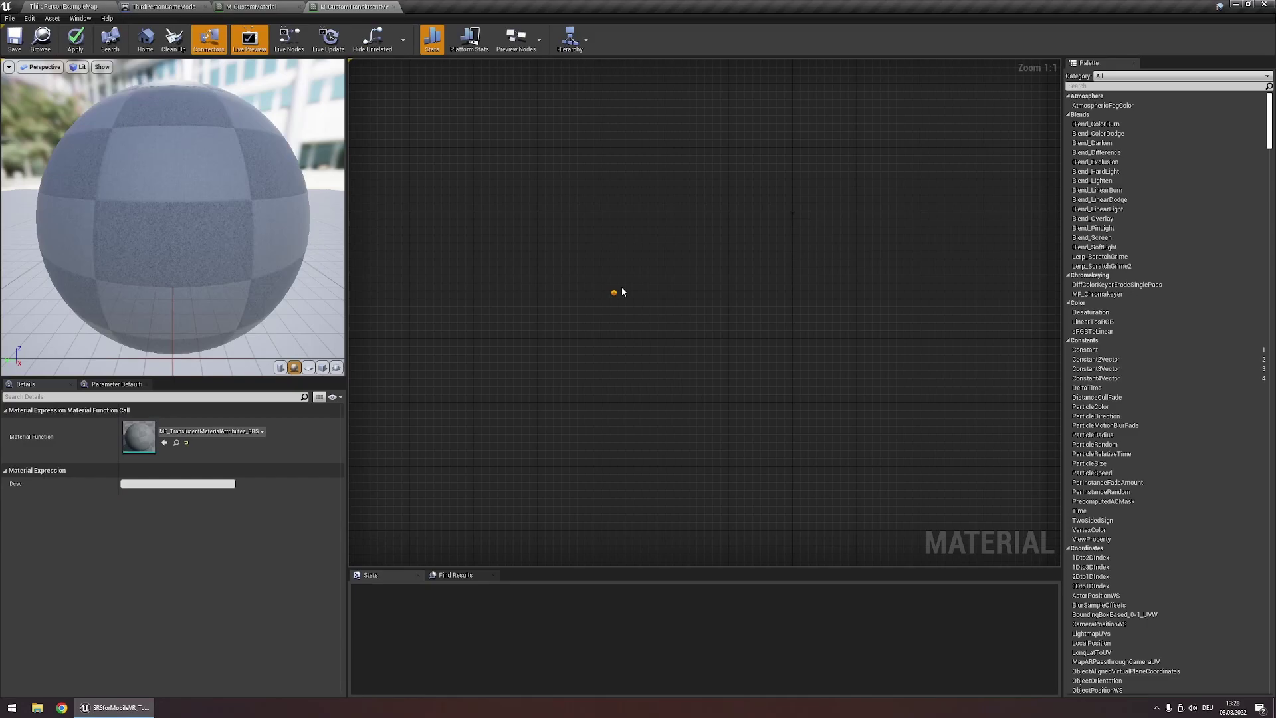
drag(701, 316, 689, 276)
click(728, 198)
right_drag(707, 220, 702, 157)
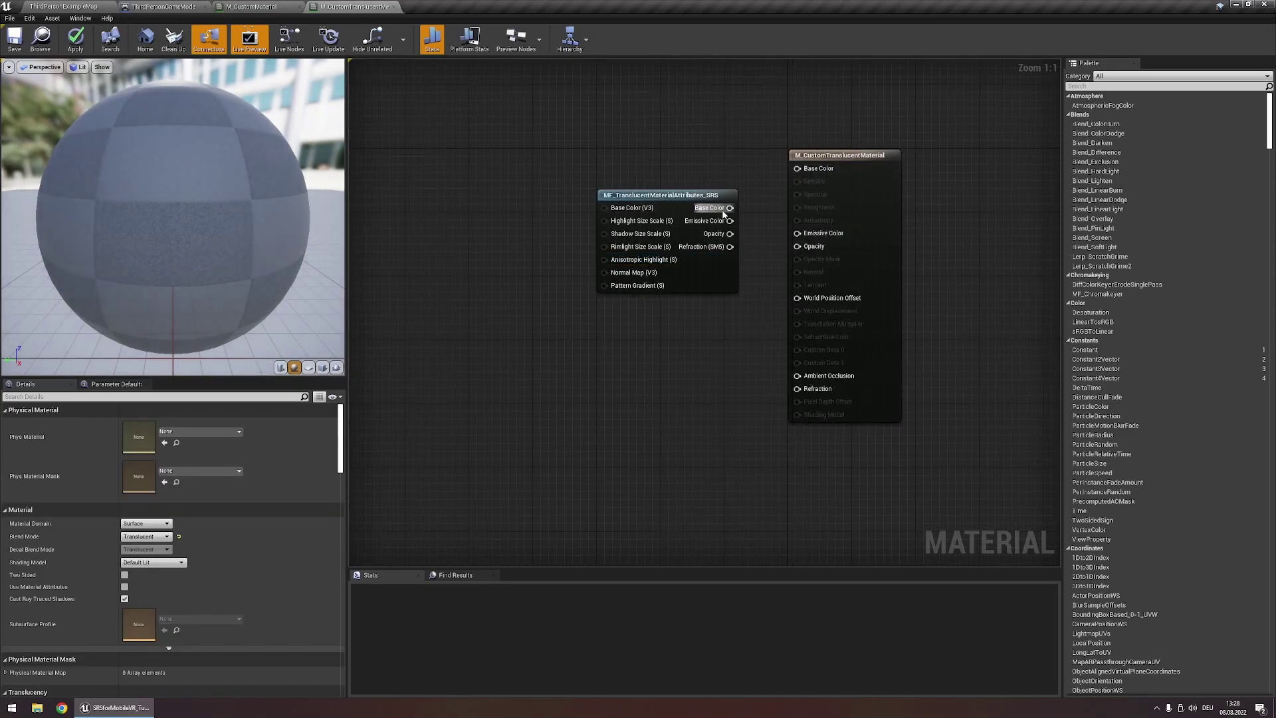
Step: Connect the Base Color, Emissive Color, Opacity and Refraction outputs of MF_TranslucentMaterialAttributes_SRS to the matching inputs of M_CustomTranslucentMaterial
mouse_move(729, 208)
mouse_down()
mouse_move(809, 168)
mouse_move(732, 222)
mouse_up()
drag(732, 222, 820, 237)
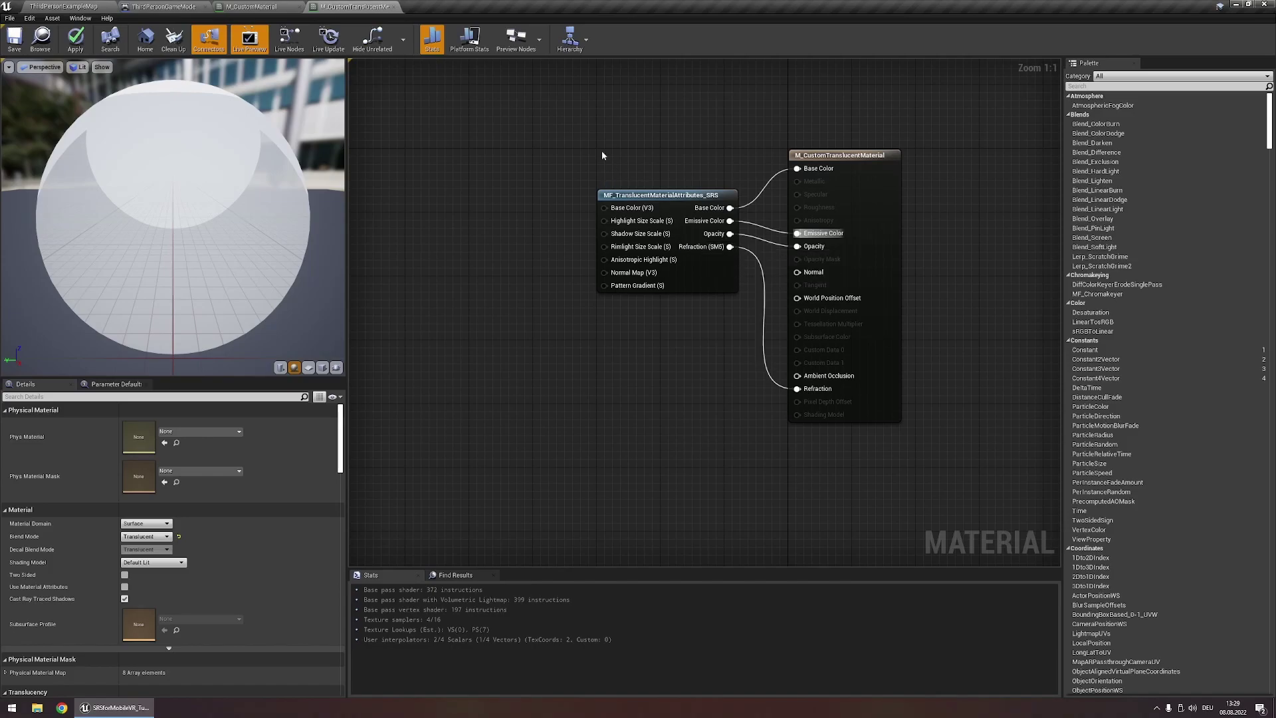
Step: Add an MF_Translucent_DefaultInputs_SRS node and wire all its outputs to the matching inputs of MF_TranslucentMaterialAttributes_SRS
right_drag(580, 208, 663, 237)
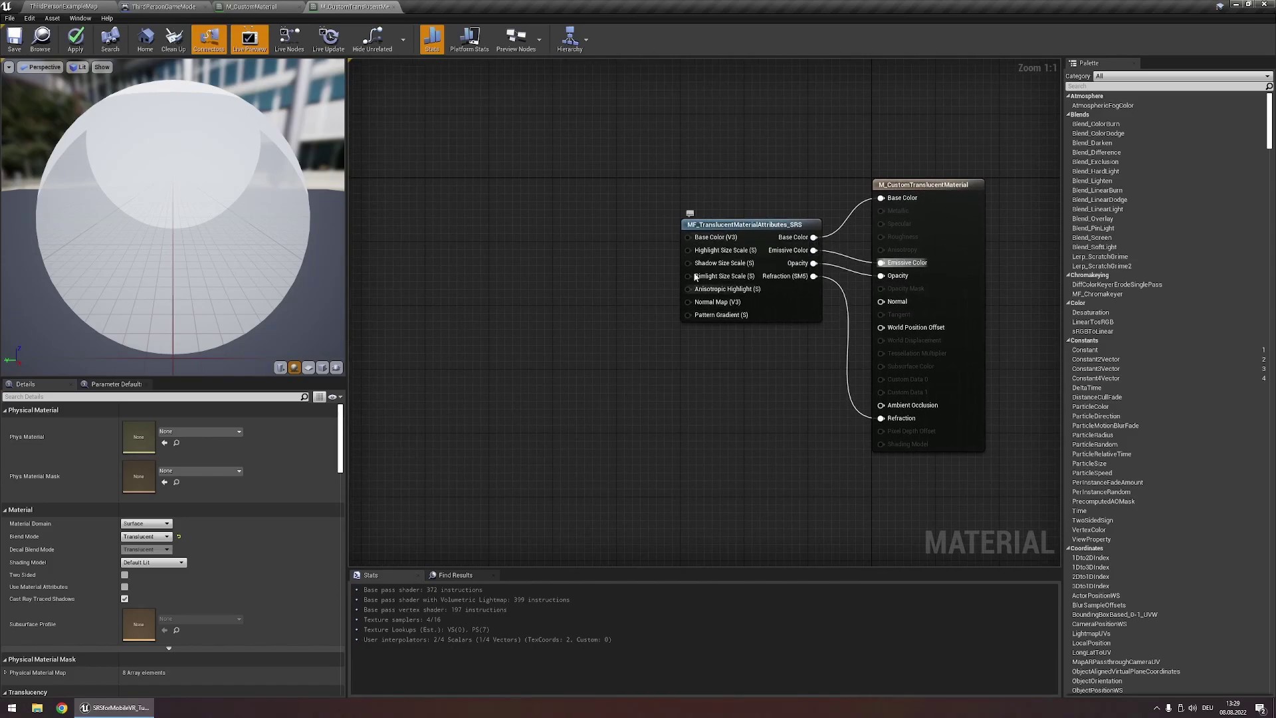
right_click(547, 248)
text(default)
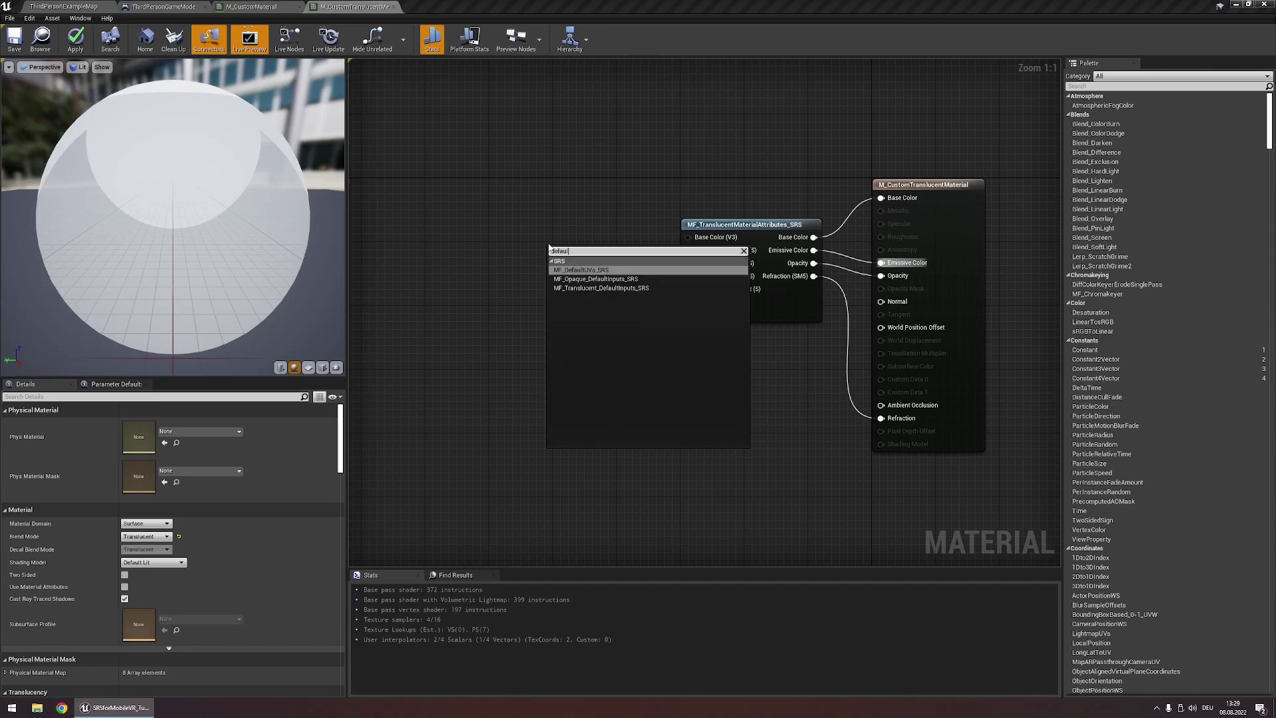
key(Down)
key(Return)
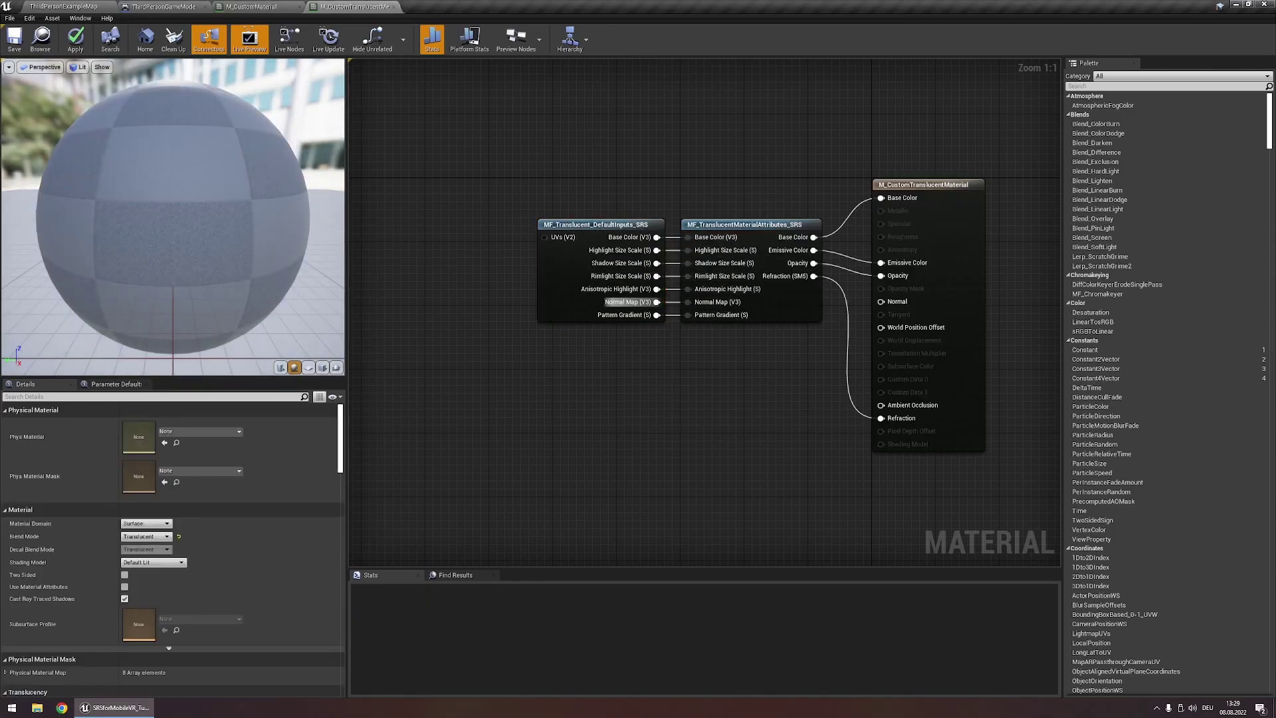
right_drag(461, 337, 587, 349)
Step: Add an MF_DefaultUVs_SRS node and connect its UVs output to the UVs input of MF_Translucent_DefaultInputs_SRS
right_click(544, 247)
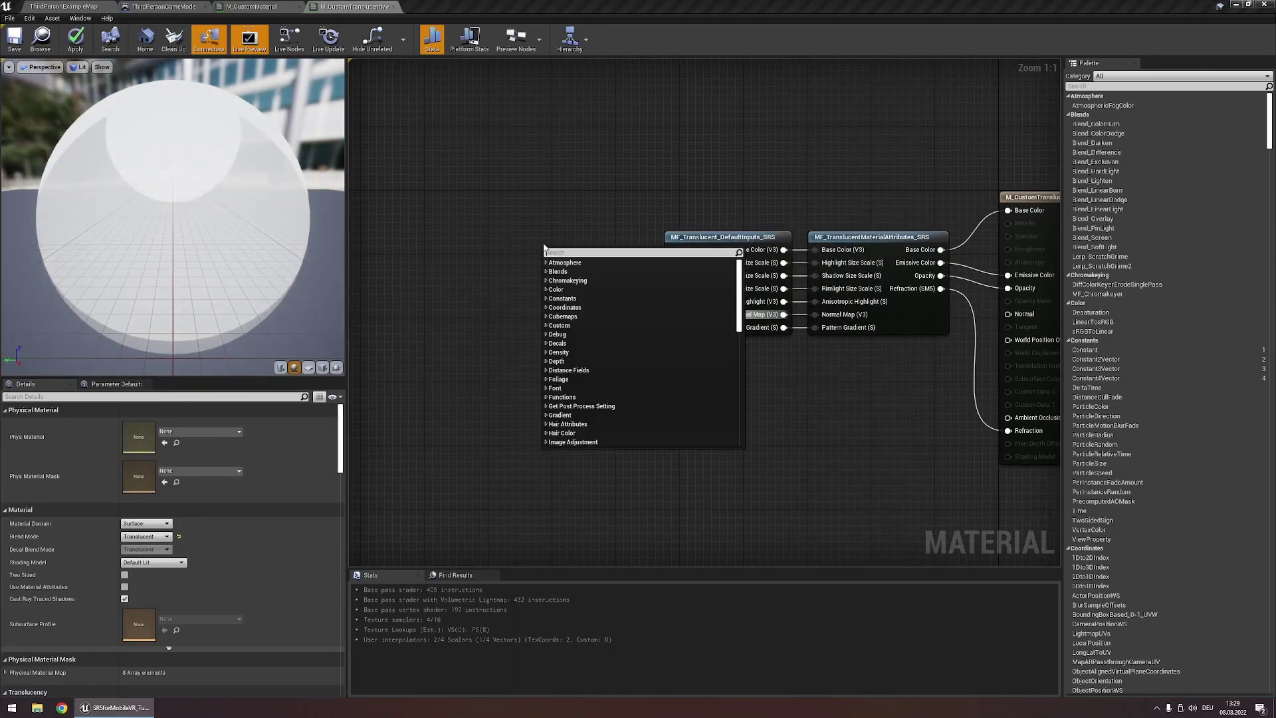
text(default)
key(Return)
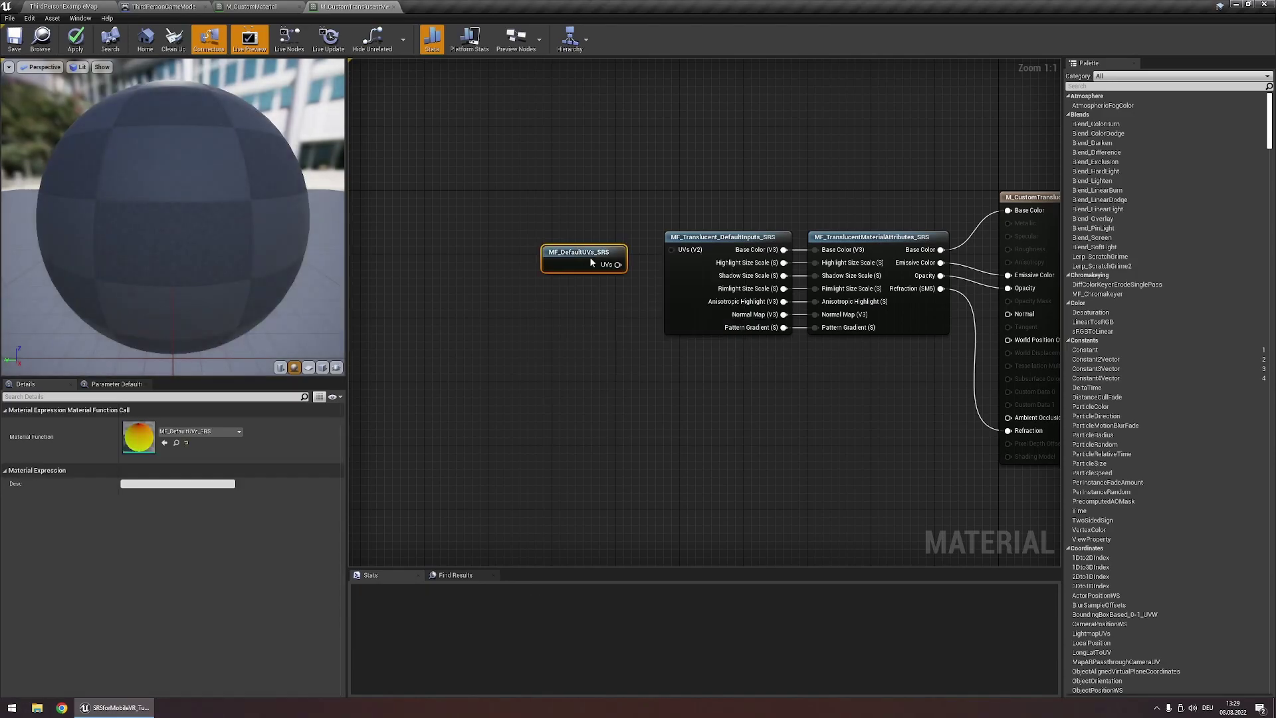
drag(589, 257, 678, 250)
click(710, 180)
right_drag(711, 180, 580, 213)
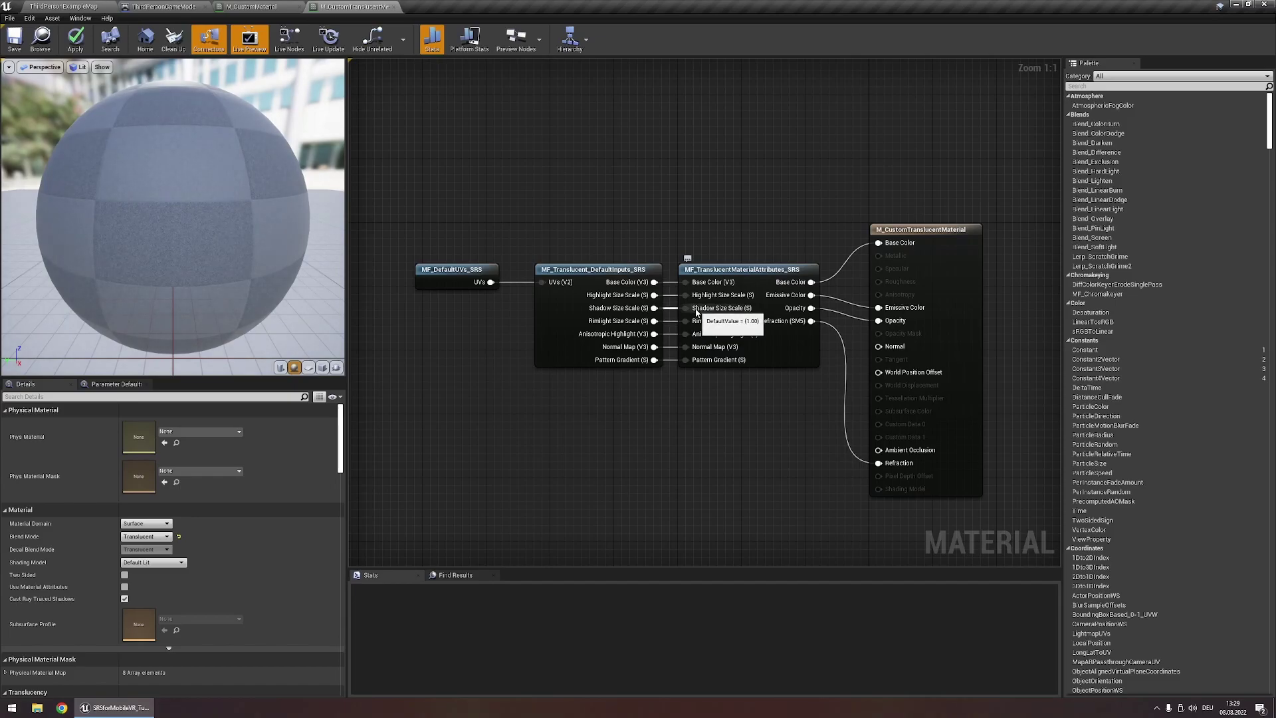
Step: Feed the Shadow Size Scale input of MF_TranslucentMaterialAttributes_SRS from a new debug node placed above the graph
drag(696, 302, 663, 161)
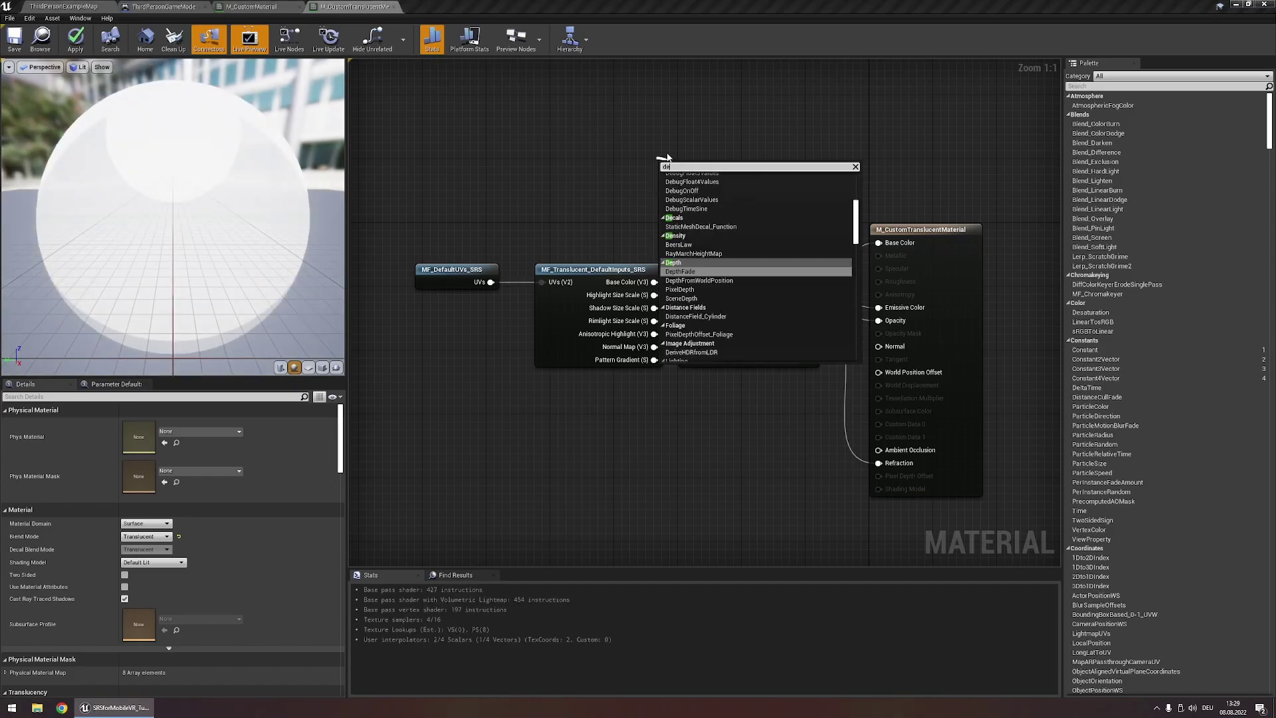
text(deb)
key(Down)
key(Down)
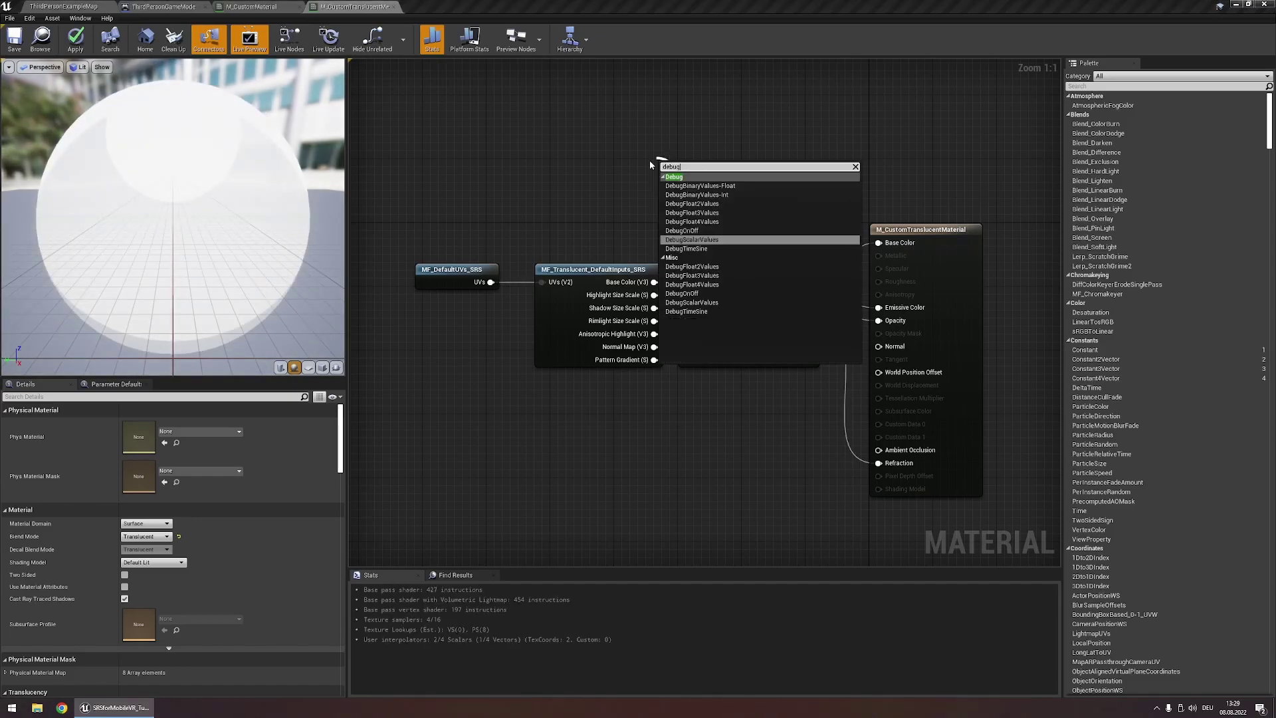
key(Return)
drag(691, 168, 632, 162)
alt+click(654, 294)
click(612, 216)
click(504, 215)
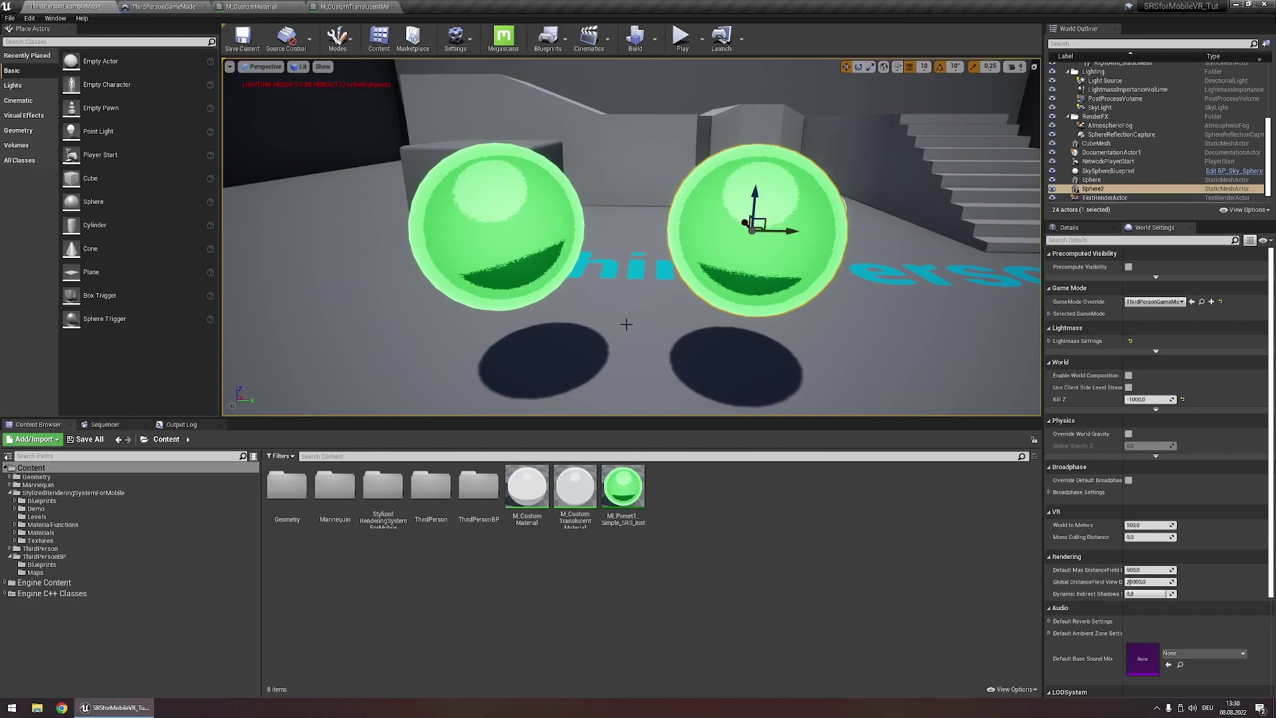
Step: Place BP_Outlines_SRS from the StylizedRenderingSystemForMobile Blueprints folder in the level, between the two green spheres
double_click(383, 486)
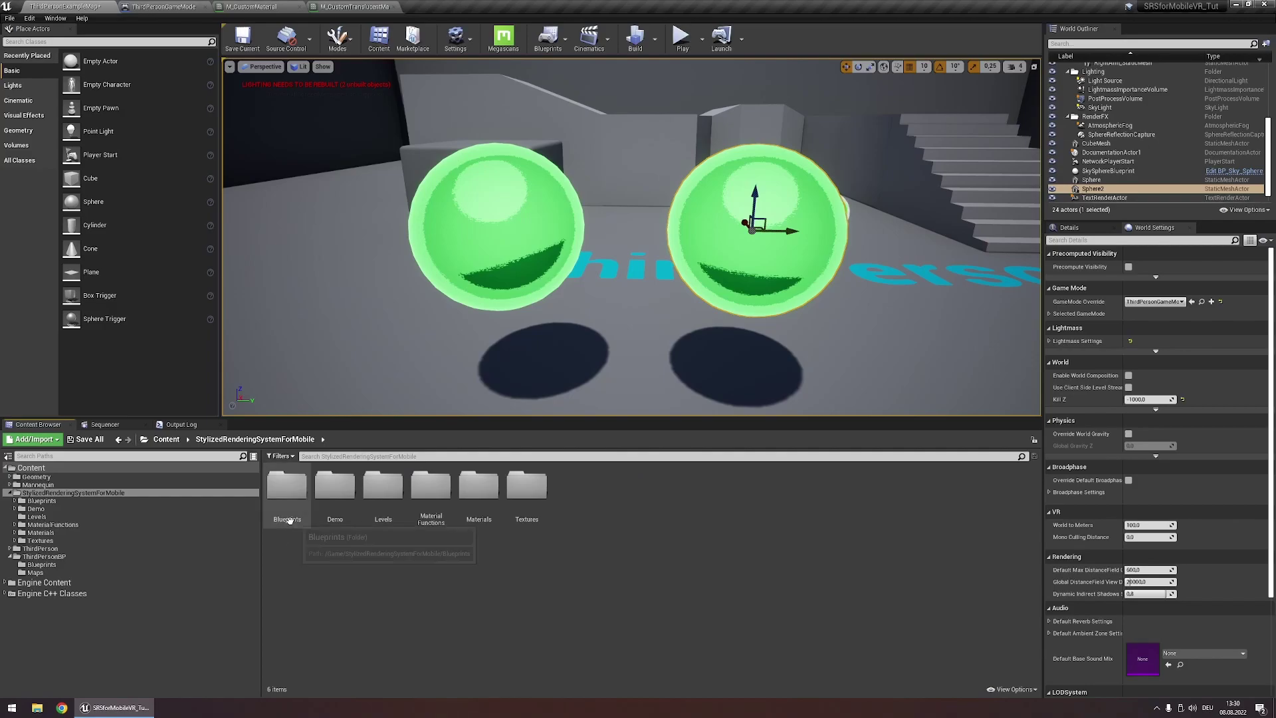
double_click(287, 485)
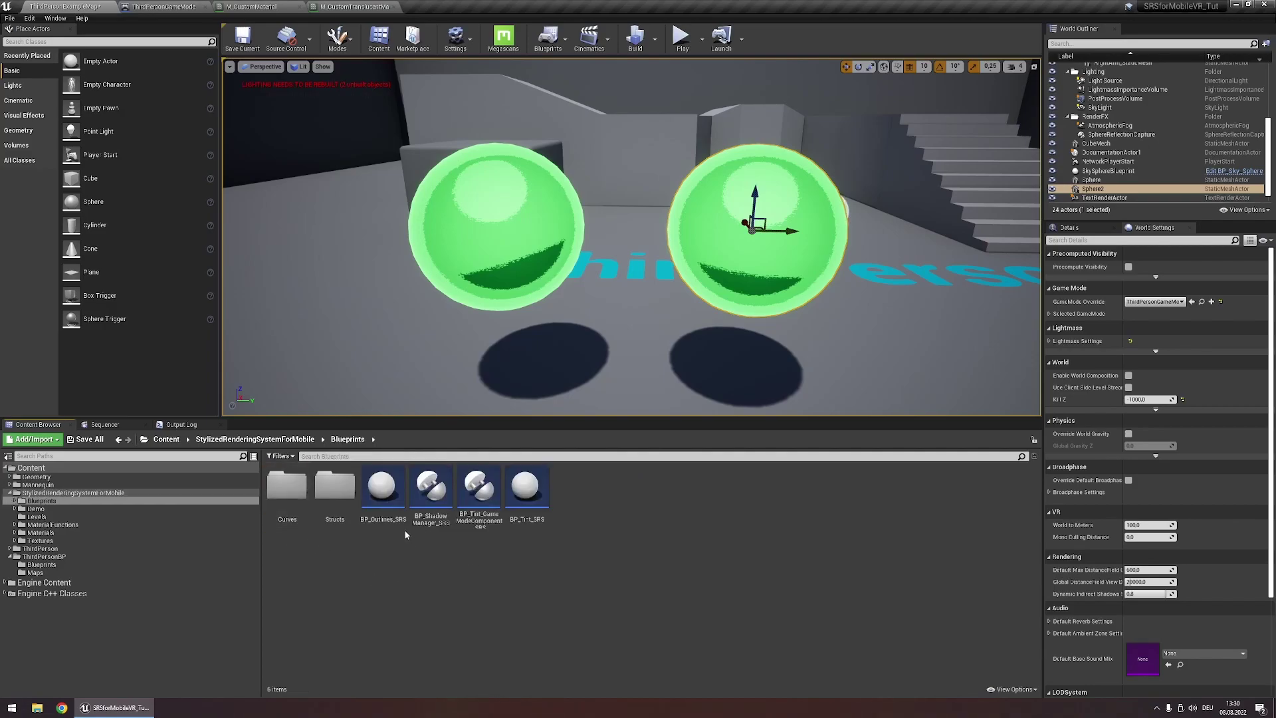
drag(382, 491, 630, 161)
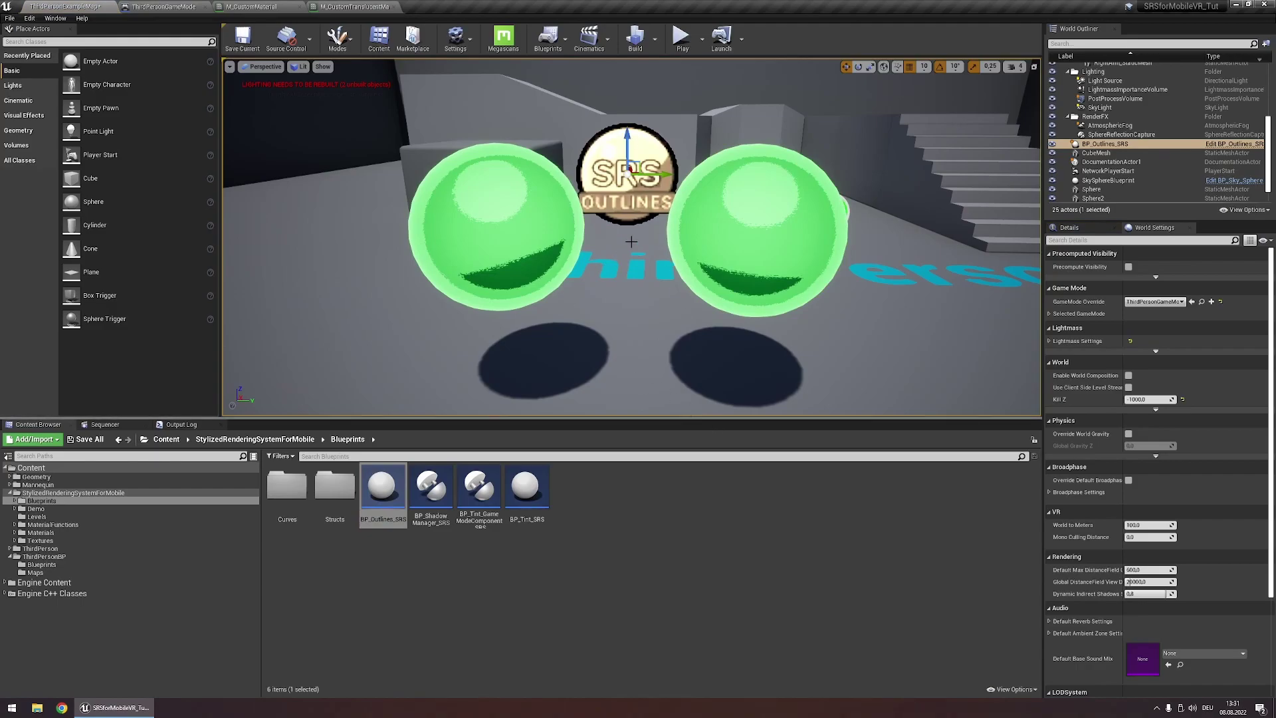
Step: Enable Render CustomDepth Pass on the Sphere2 actor and deselect the sphere
click(719, 164)
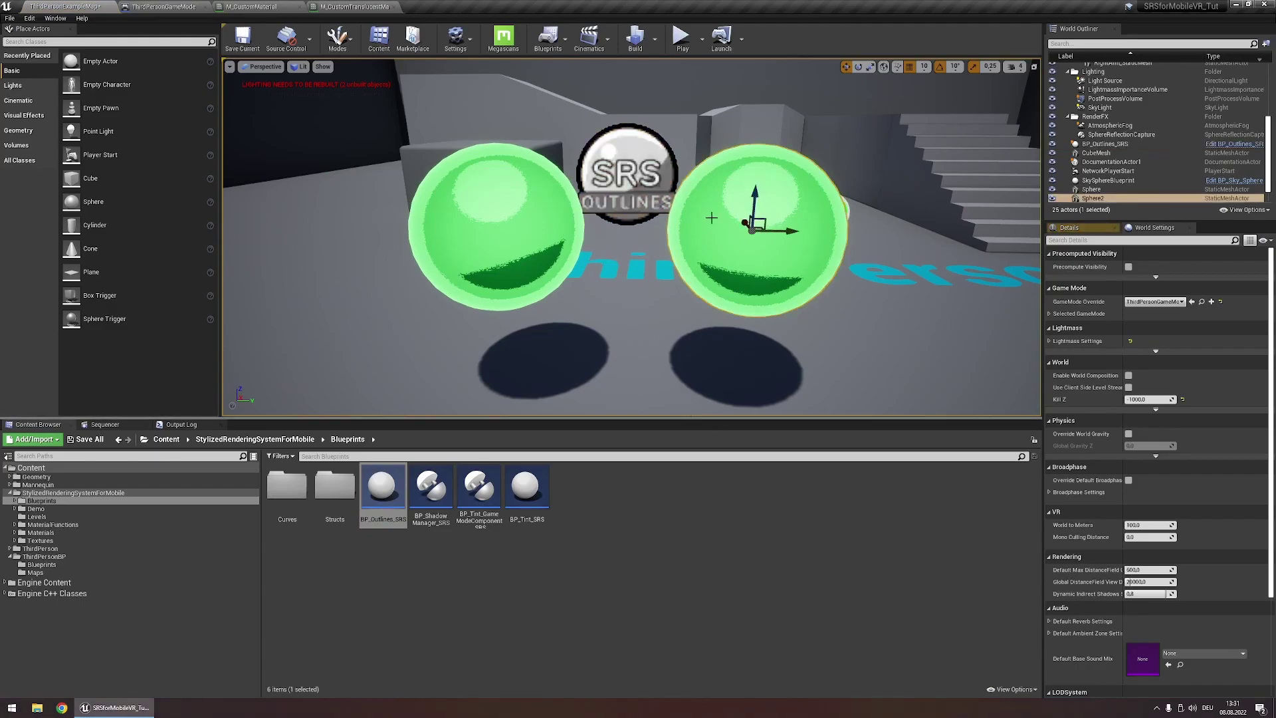
click(1100, 230)
click(1095, 327)
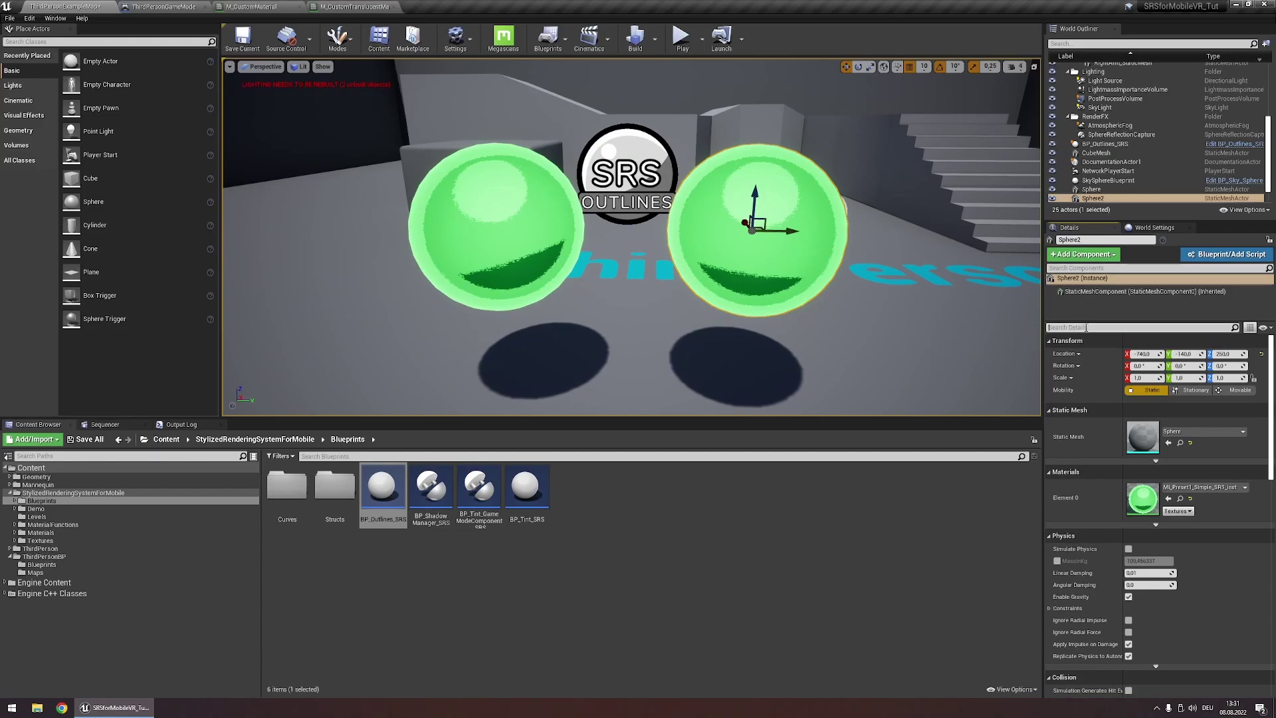
text(custom)
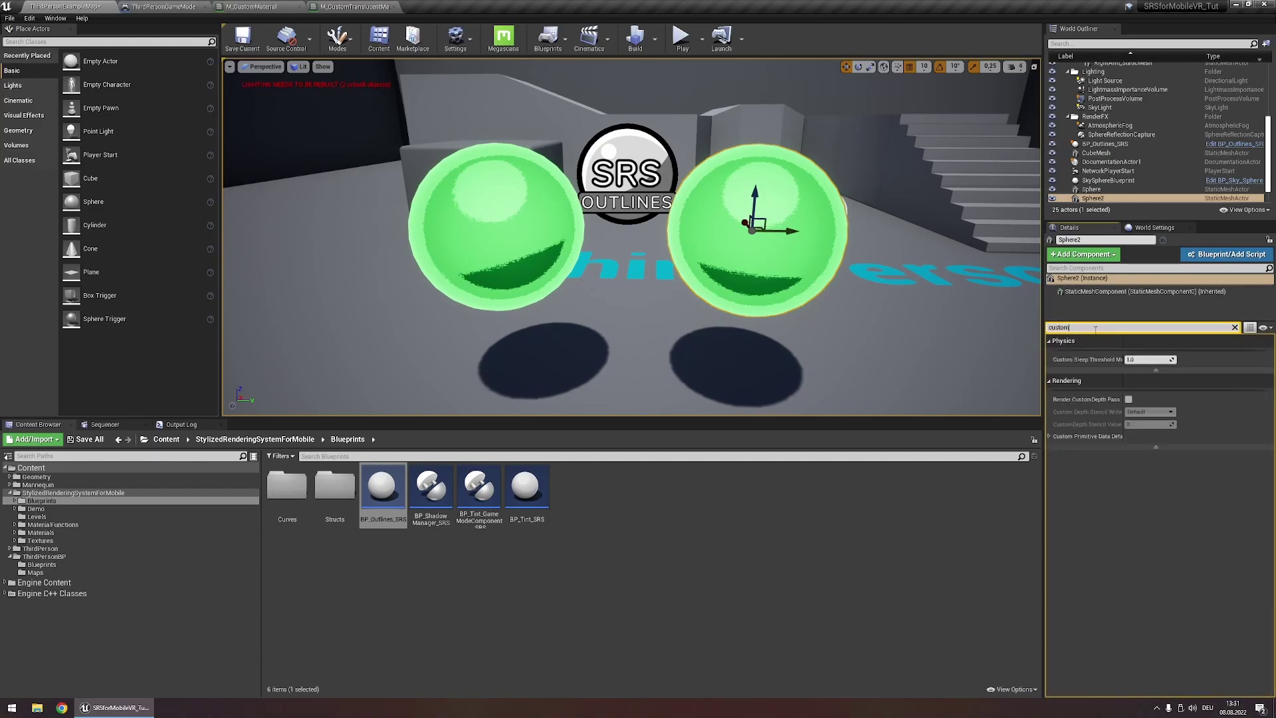
click(1128, 398)
click(776, 106)
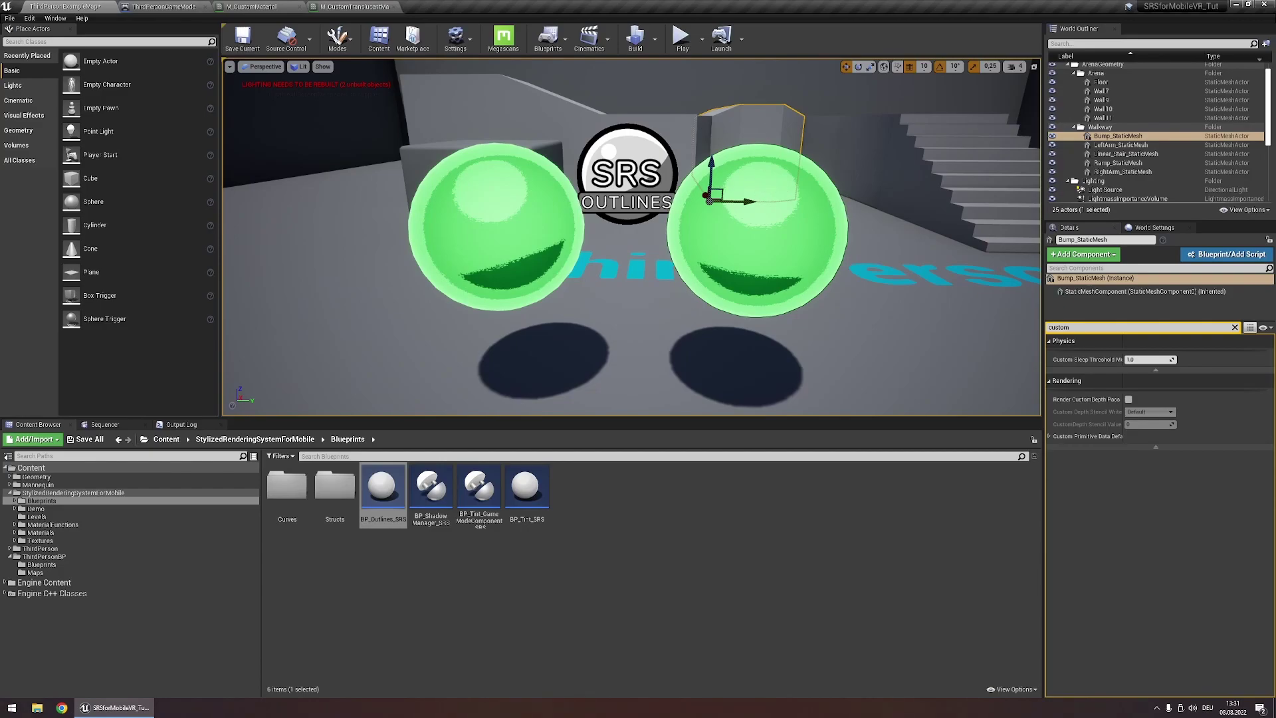
Step: Set the Thickness of the Default outline type (element 0) of the BP_Outlines_SRS actor to 5
click(663, 186)
click(1235, 327)
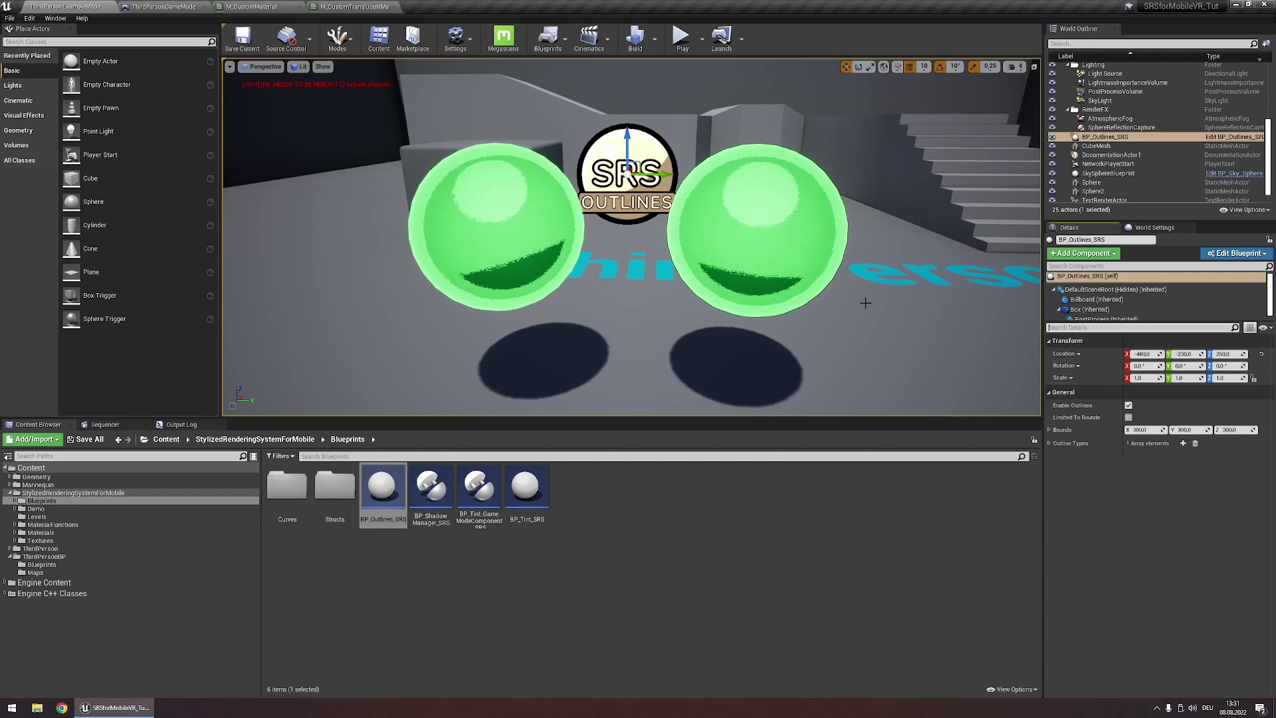
click(1050, 442)
click(1054, 456)
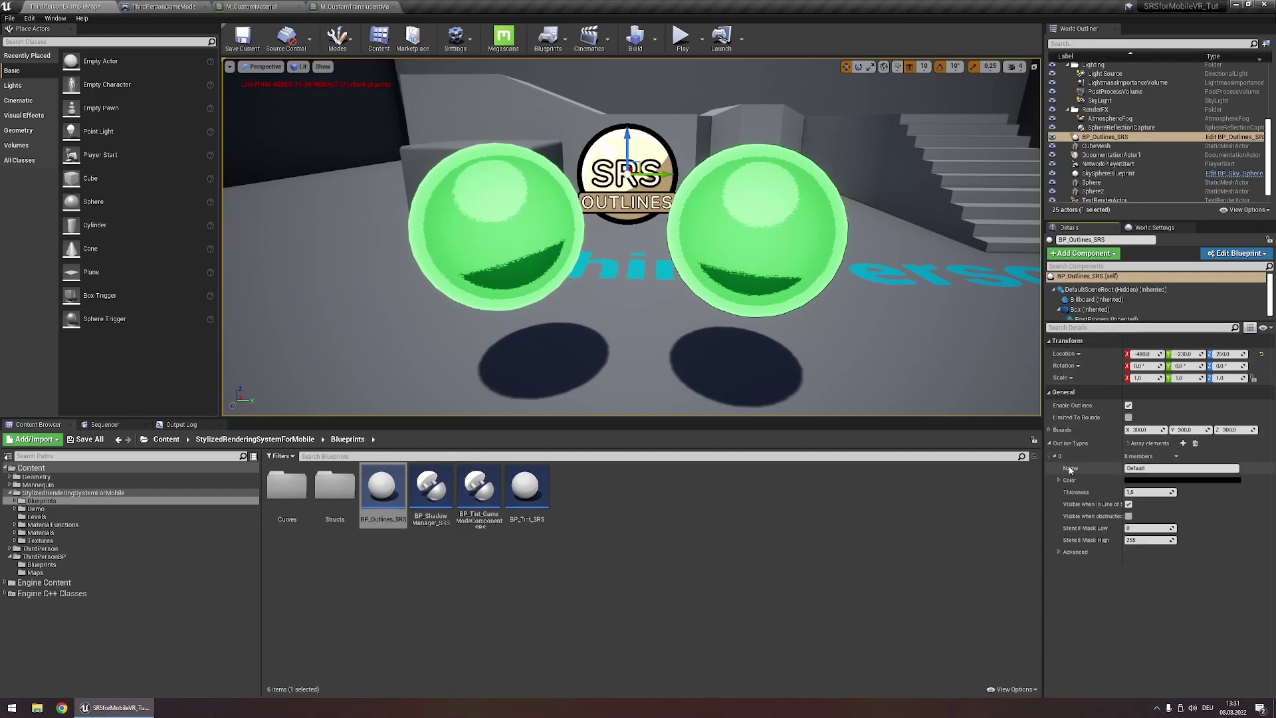
click(1131, 492)
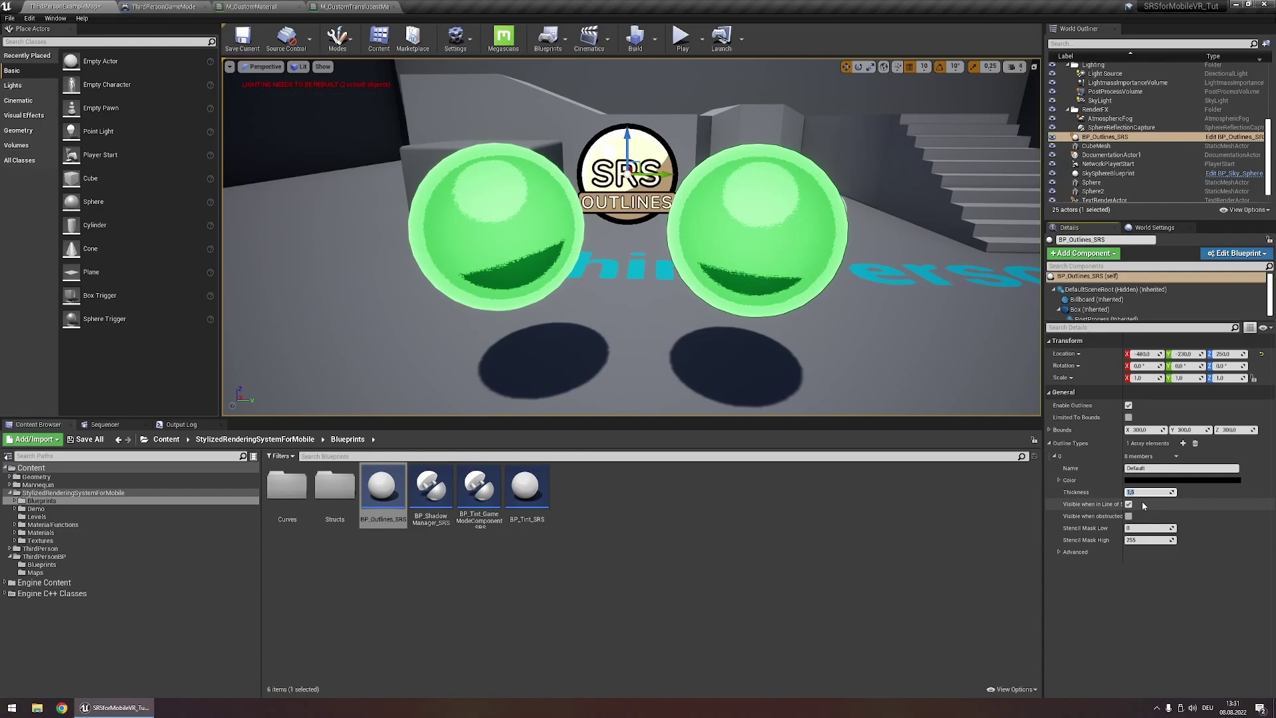
text(5)
key(Return)
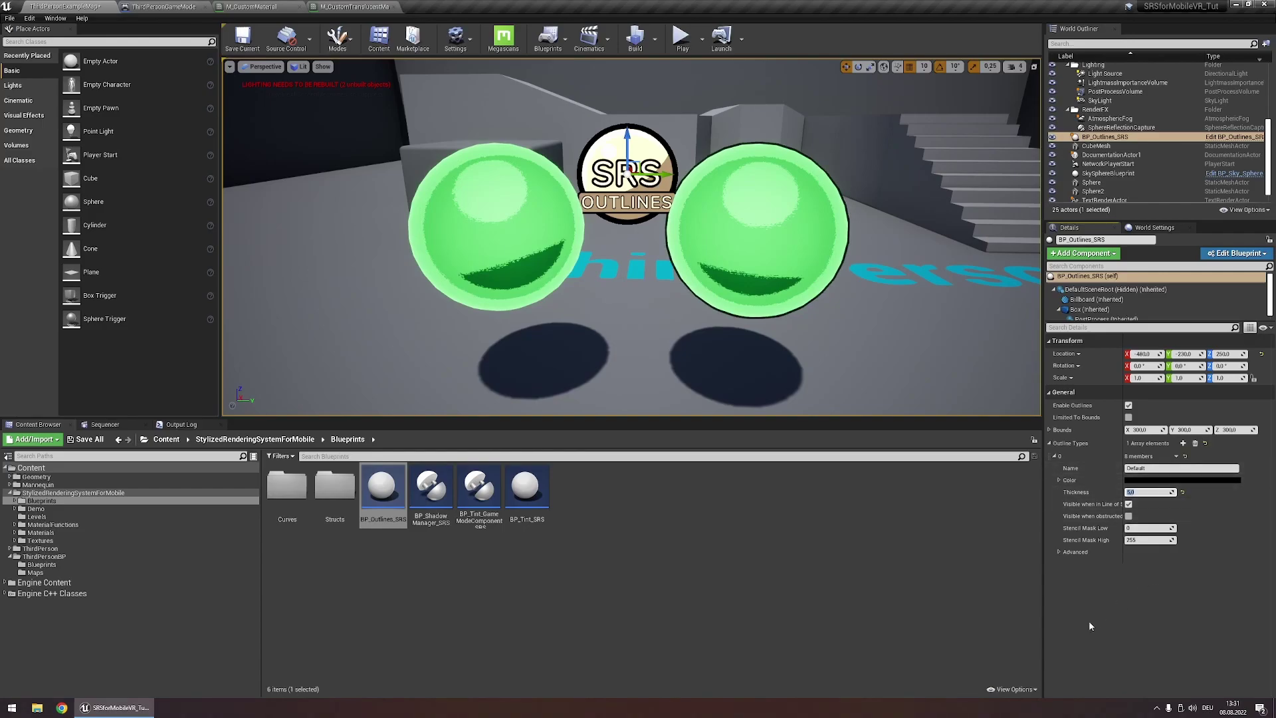
Step: Duplicate the green Sphere actor that has no outline, keeping the copy at the same location
right_drag(657, 353, 658, 352)
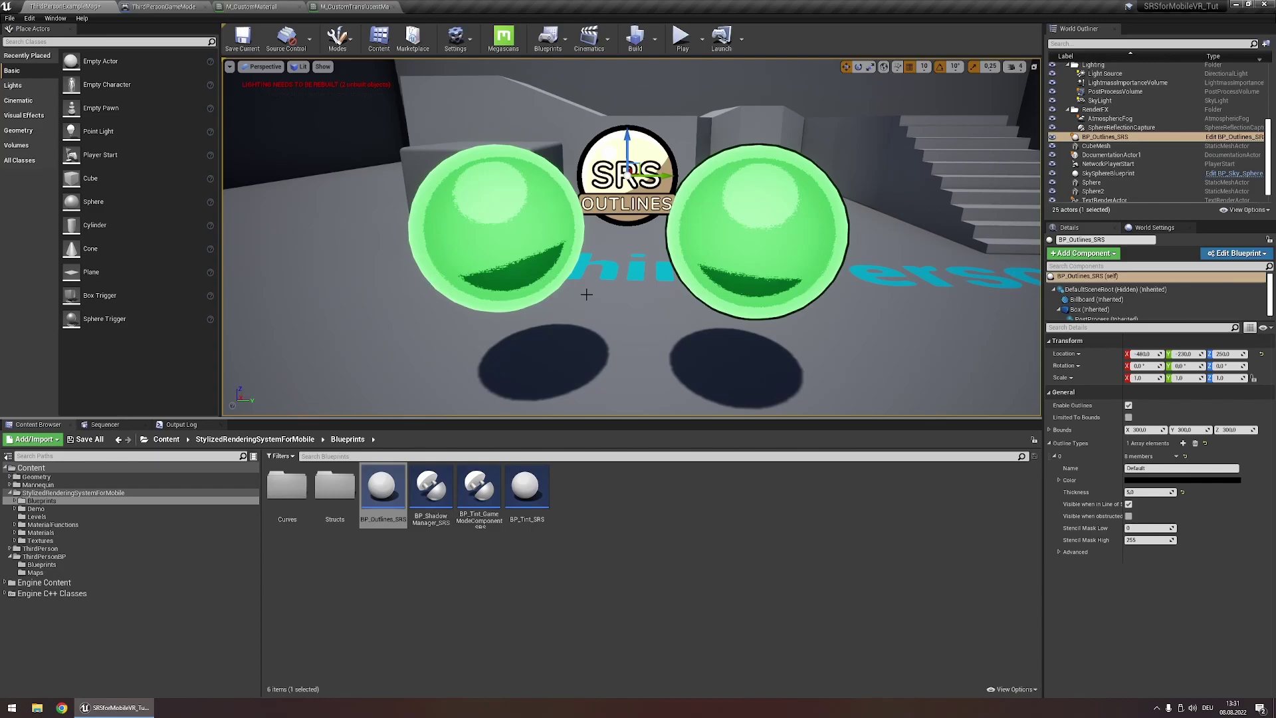
right_drag(585, 293, 573, 268)
click(519, 212)
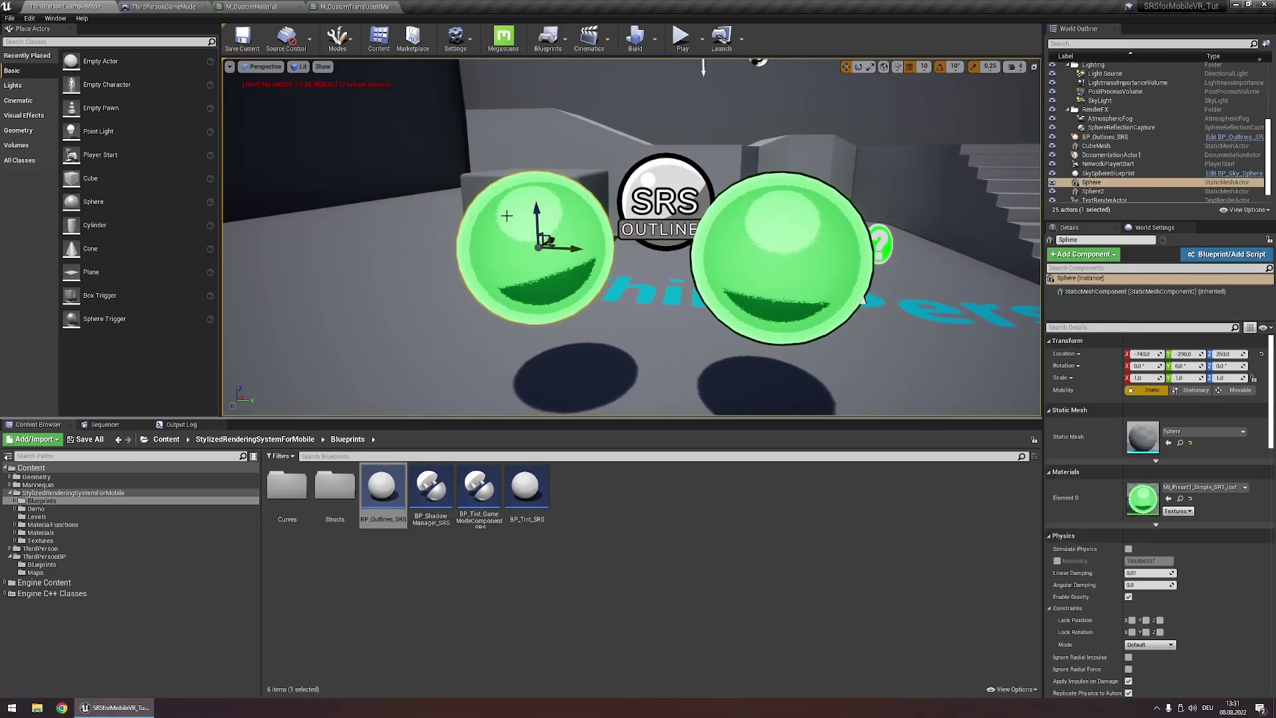
key(ctrl+w)
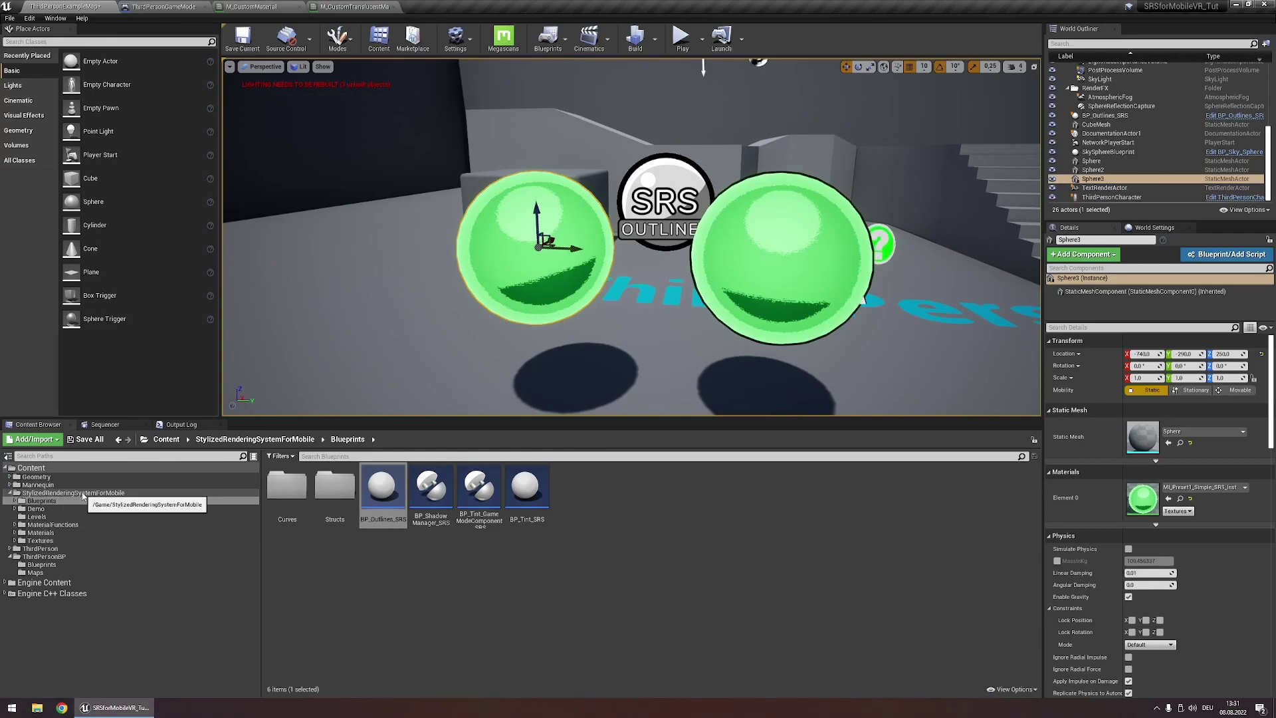
Step: Create a material instance of M_MaterialOutline_MASTER_SRS from the Materials Master folder and move it to the Content folder
click(40, 532)
double_click(287, 512)
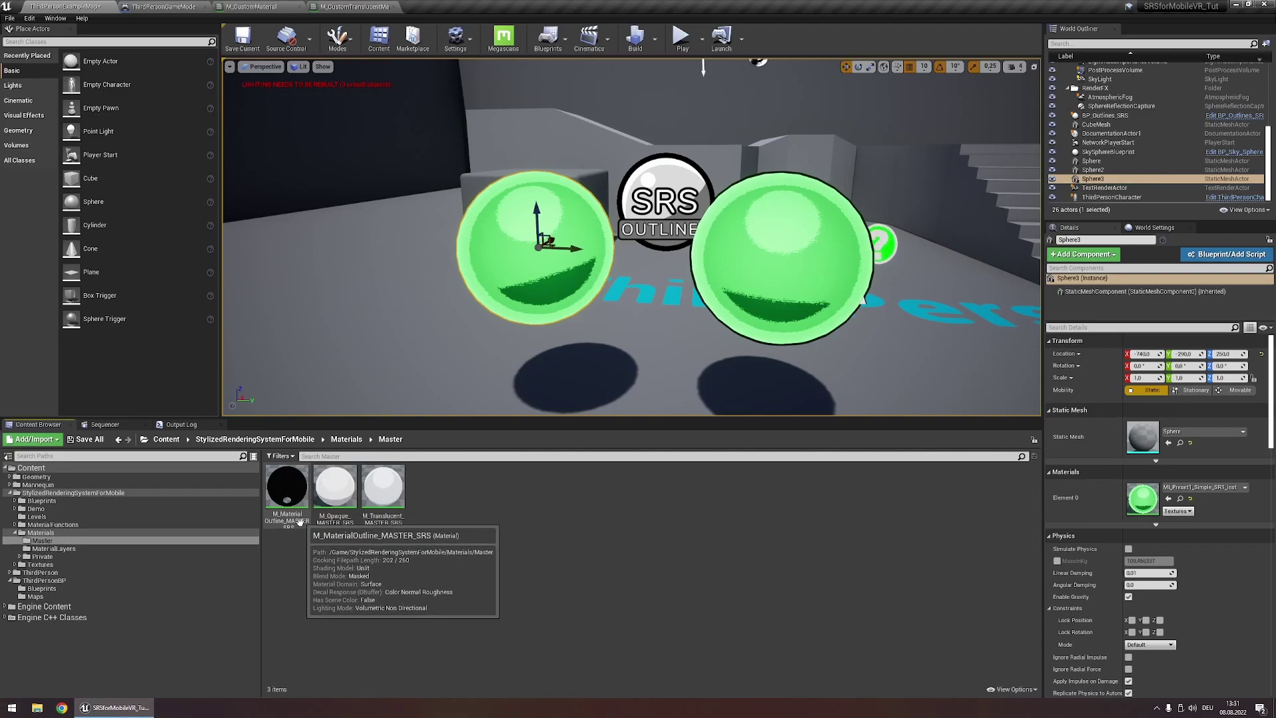
right_click(300, 522)
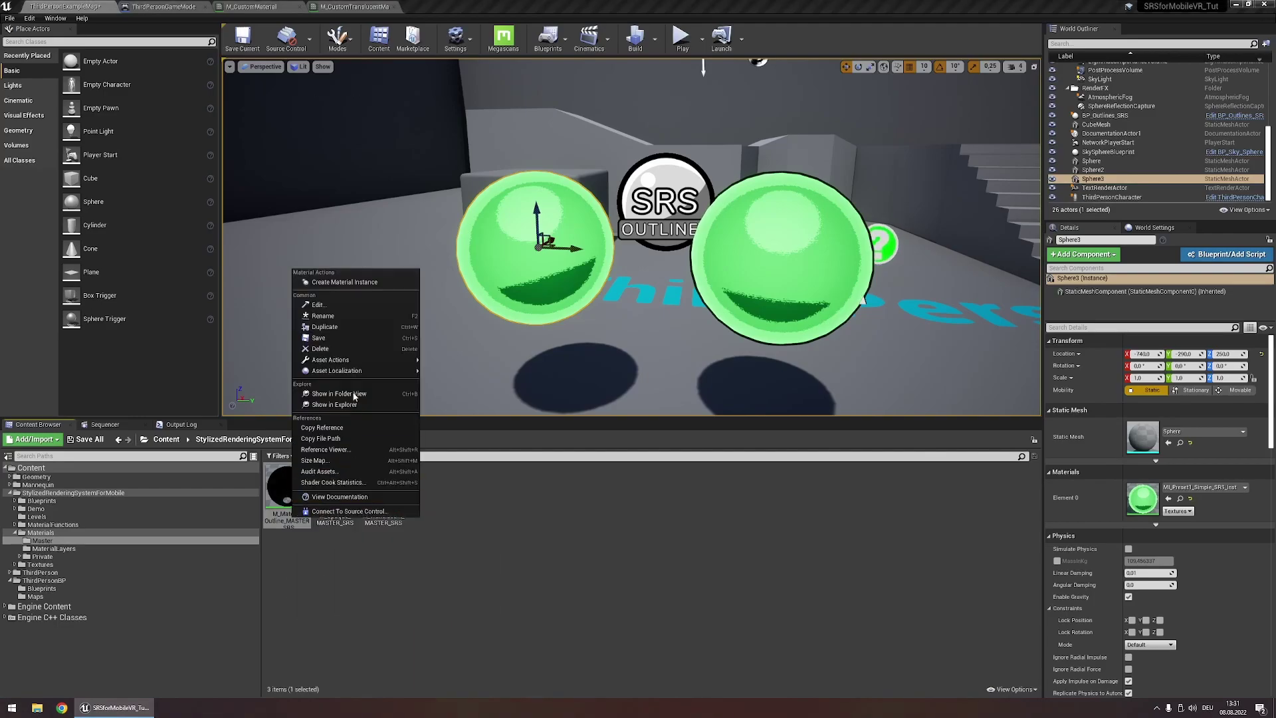
click(335, 283)
drag(334, 495, 63, 469)
click(76, 483)
click(70, 471)
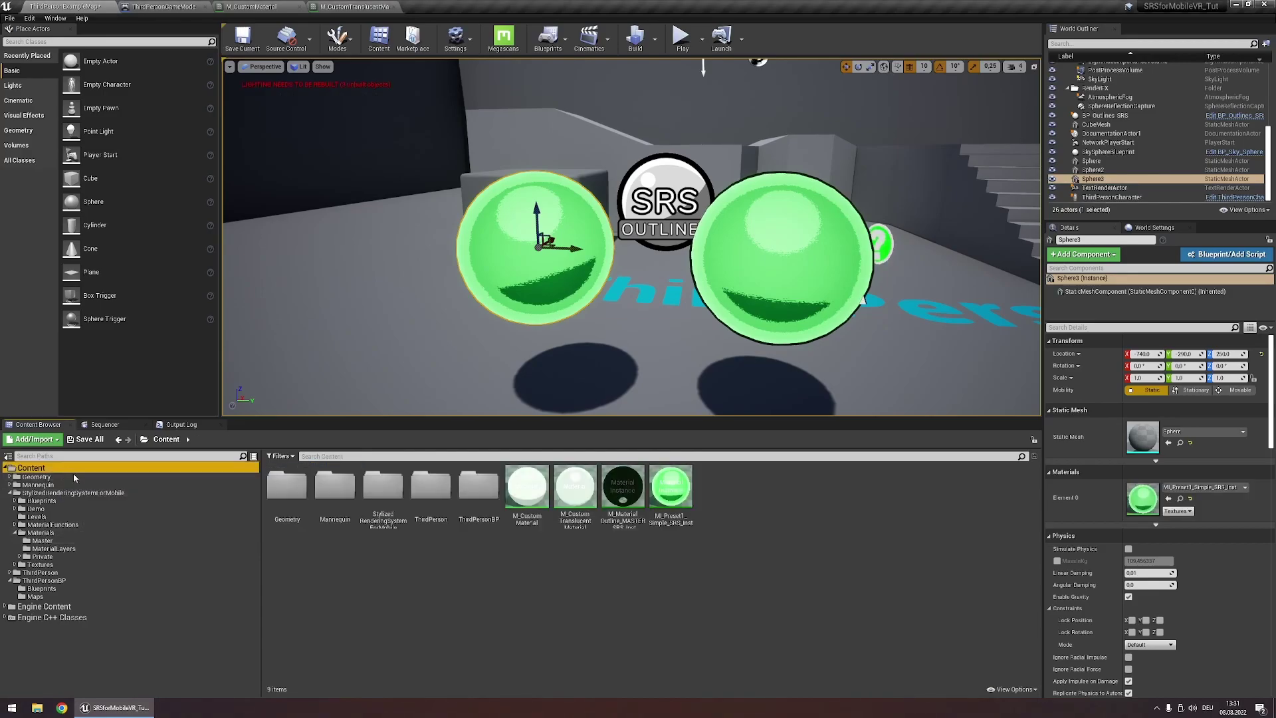
Step: Assign M_MaterialOutline_MASTER_SRS_Inst as the Element 0 material of the duplicated Sphere3 and deselect the sphere
drag(625, 523, 1143, 499)
click(444, 189)
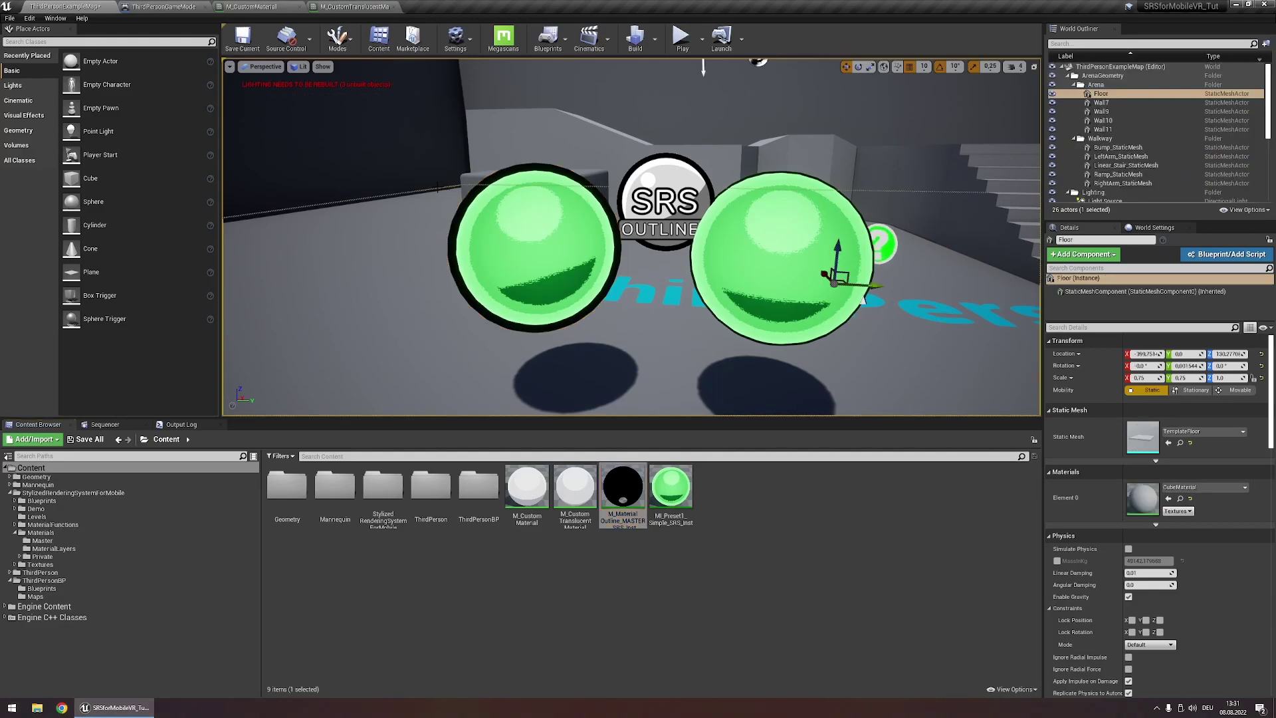
click(595, 590)
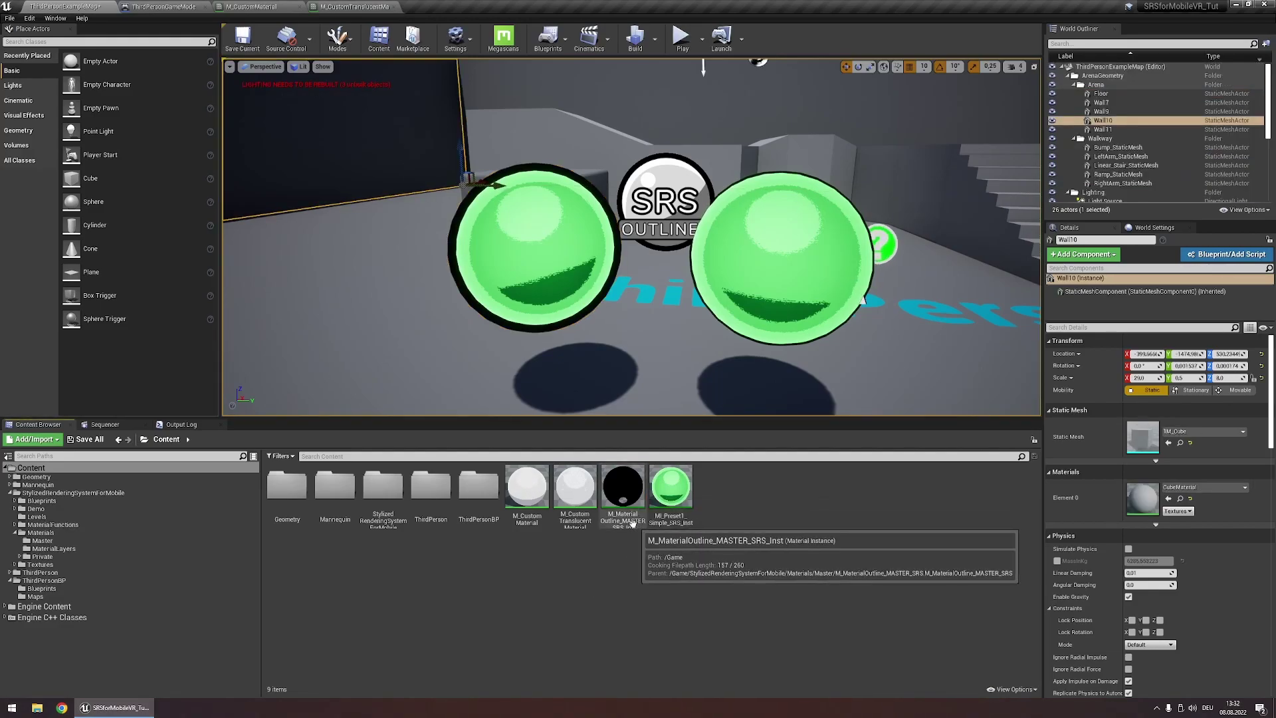
Step: Open M_MaterialOutline_MASTER_SRS_Inst in a floating window over the level, override its Outline Thickness and adjust the value
double_click(624, 517)
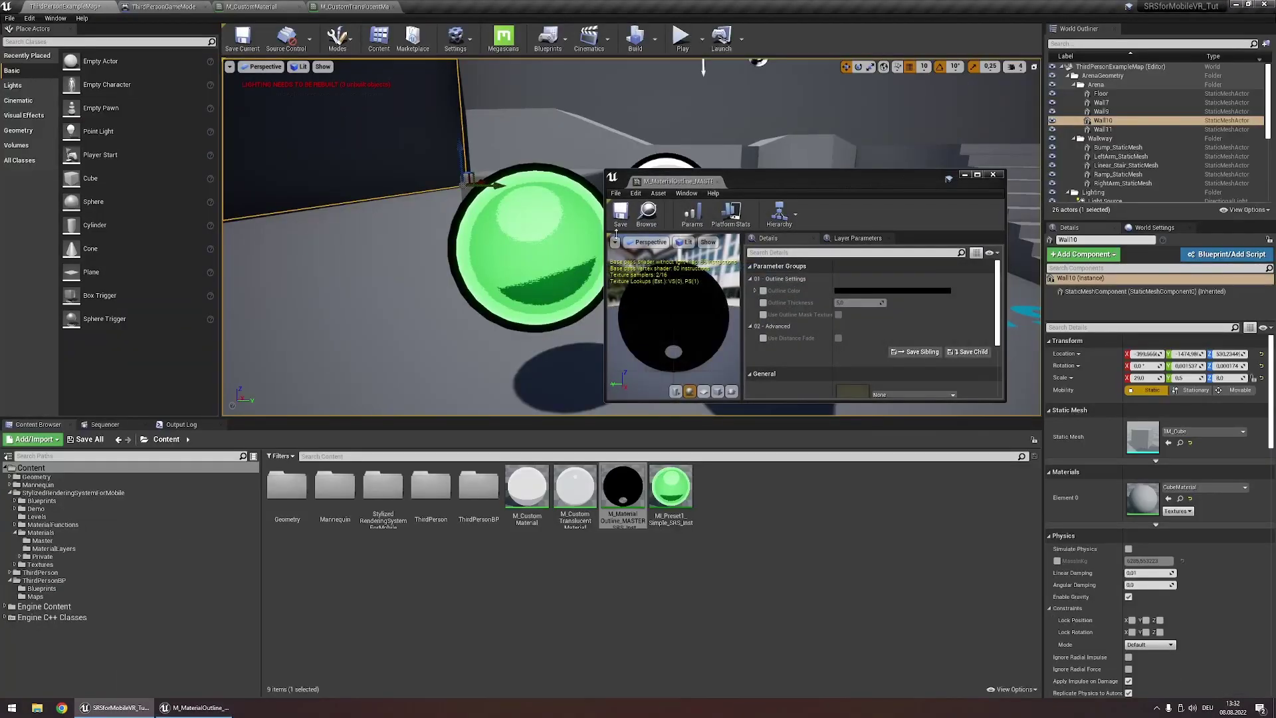
drag(831, 181, 990, 125)
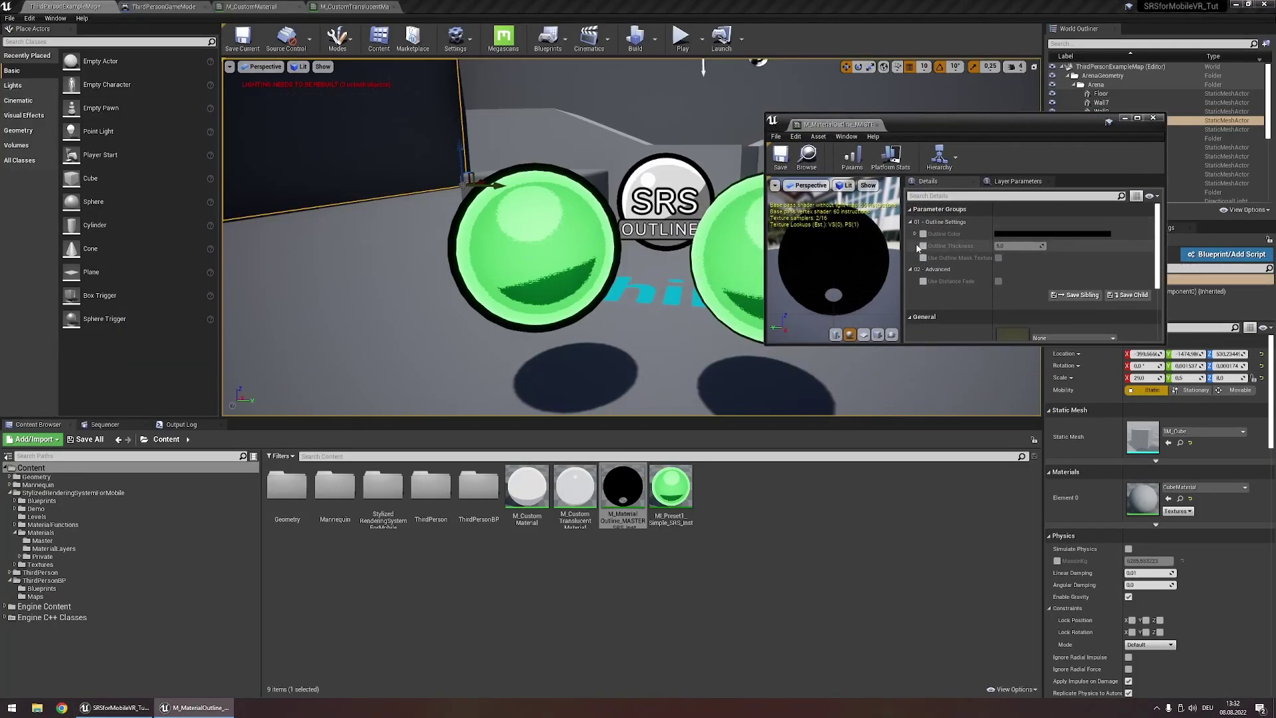
click(922, 245)
mouse_move(1013, 247)
mouse_down()
mouse_move(984, 247)
mouse_move(1024, 256)
mouse_up()
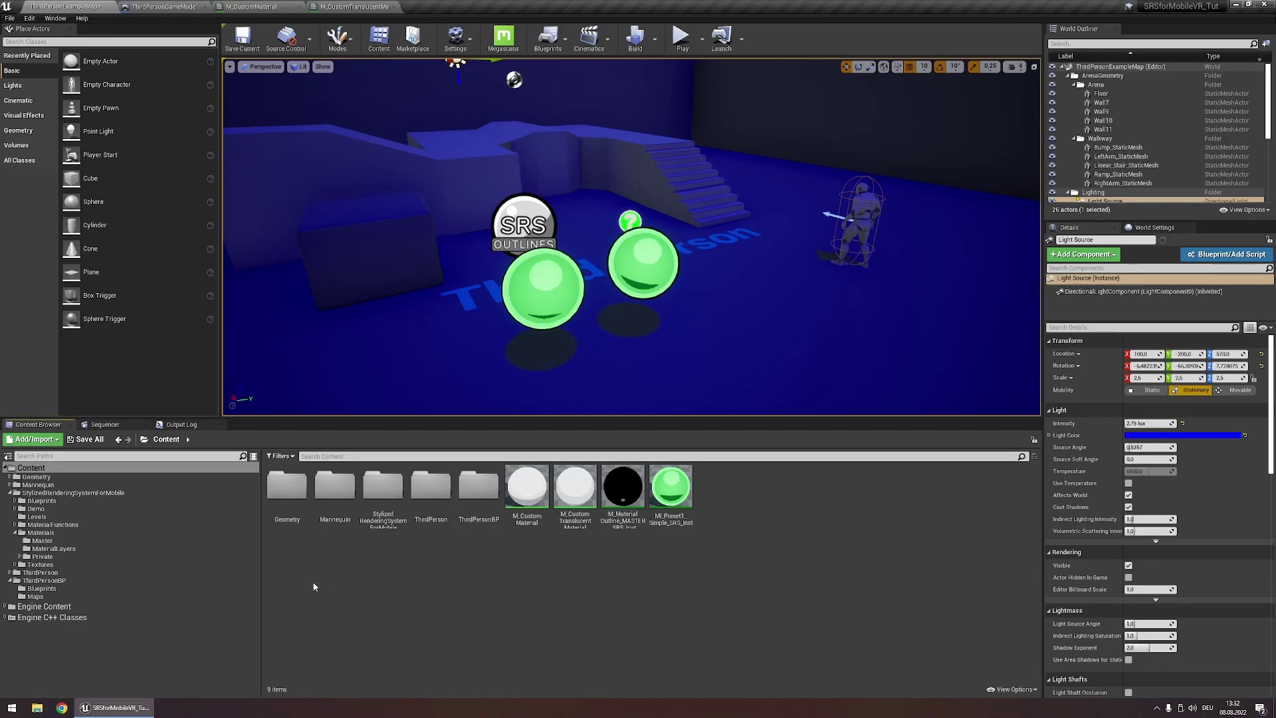
Step: Place BP_Tint_SRS from the StylizedRenderingSystemForMobile Blueprints folder in the level near the stairs, and open its Tint colour for editing
double_click(384, 515)
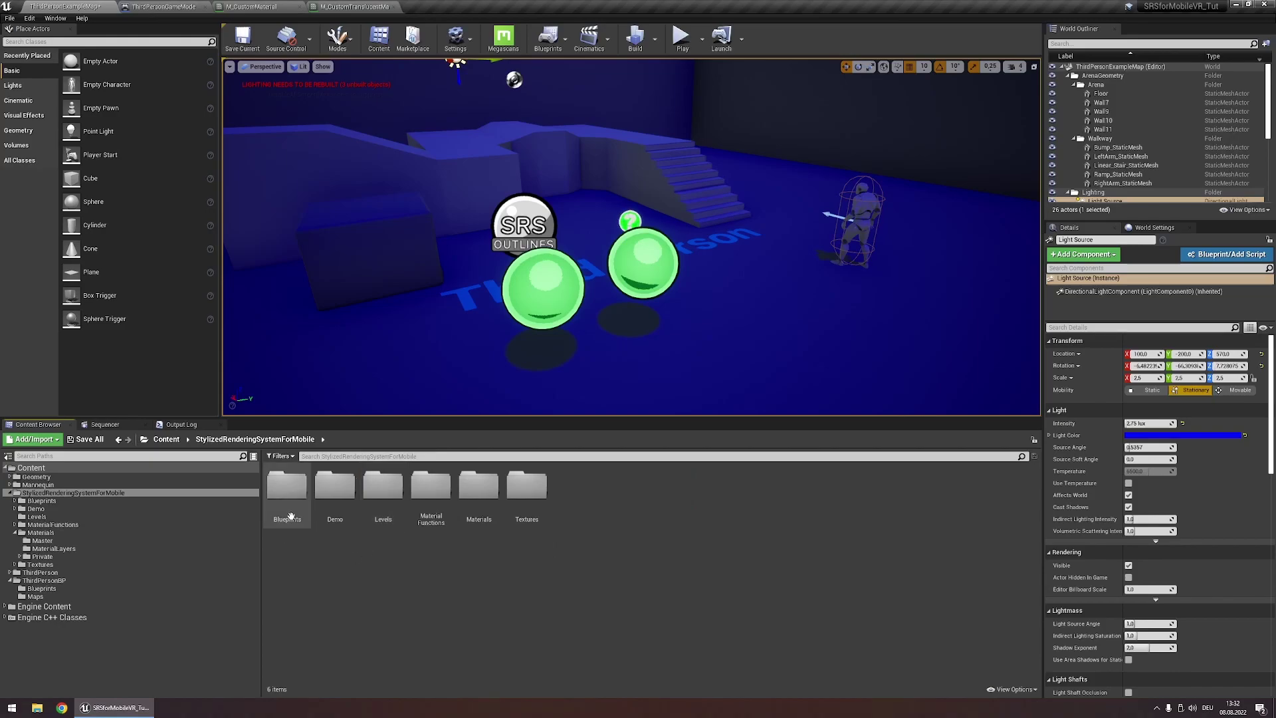
double_click(288, 495)
drag(525, 492, 758, 179)
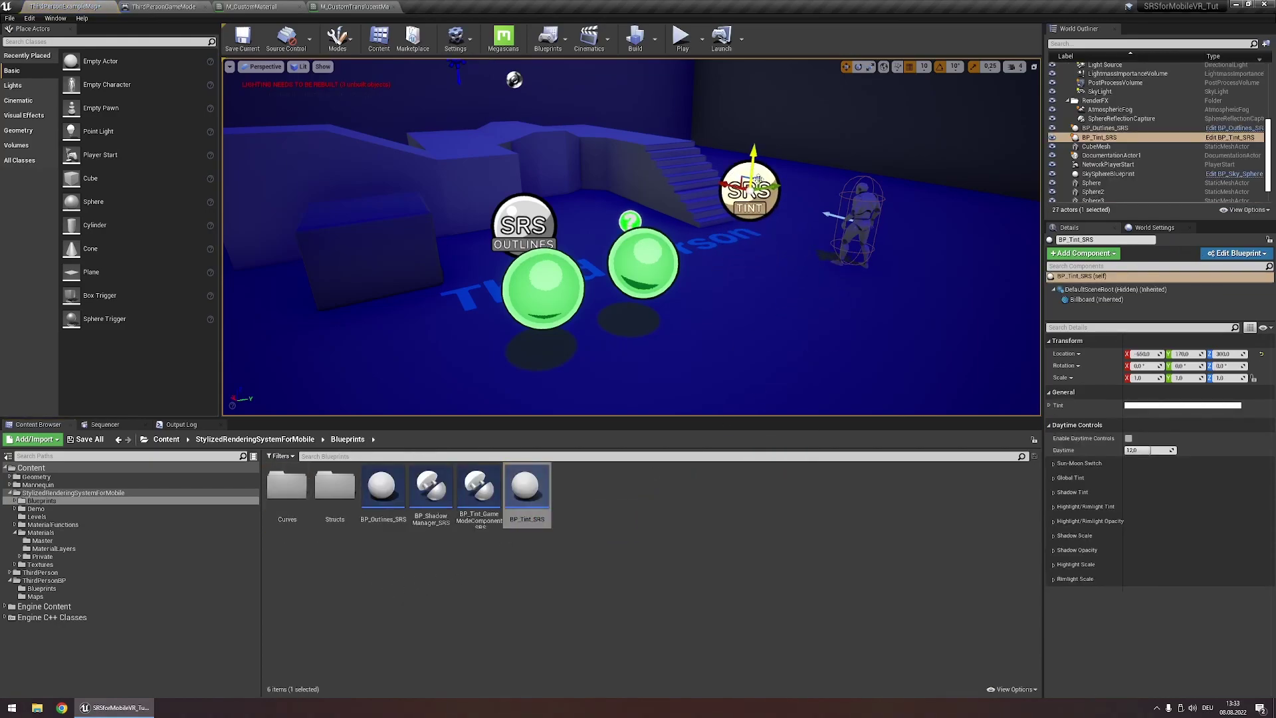
click(1133, 406)
click(950, 449)
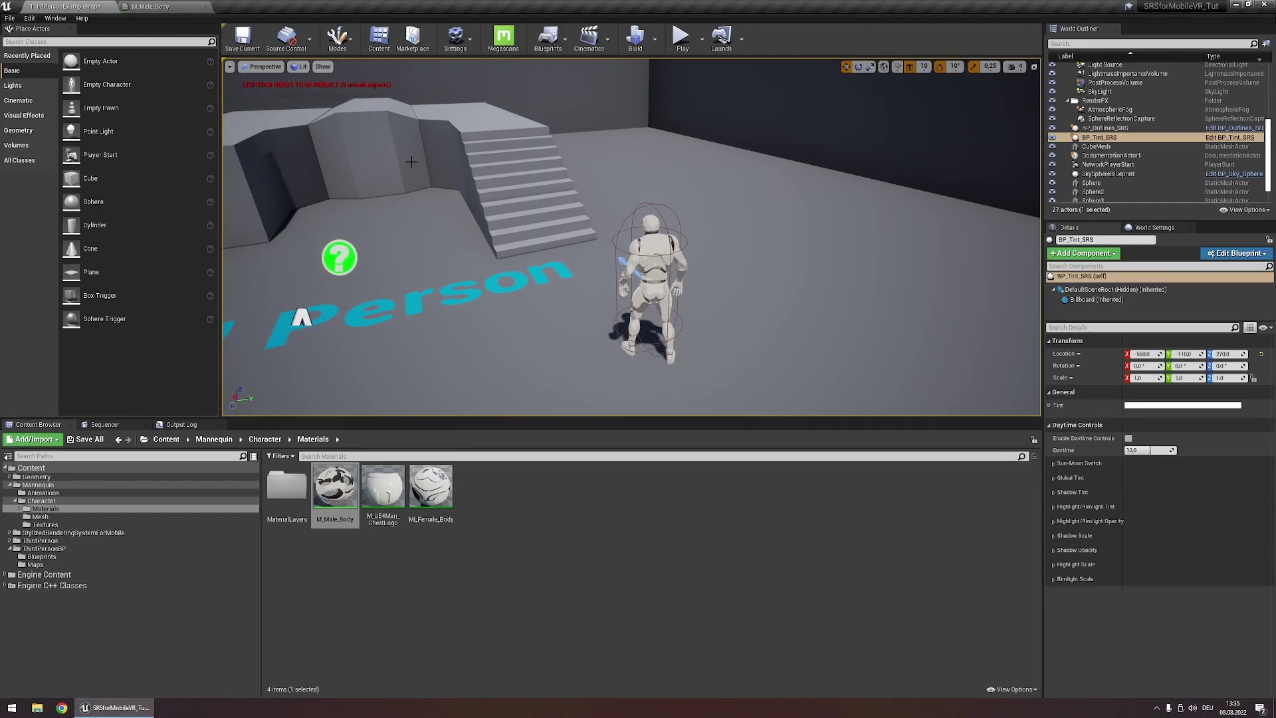
Step: Open the ThirdPersonCharacter blueprint from the level and review the node graph of the M_Male_Body material
click(650, 272)
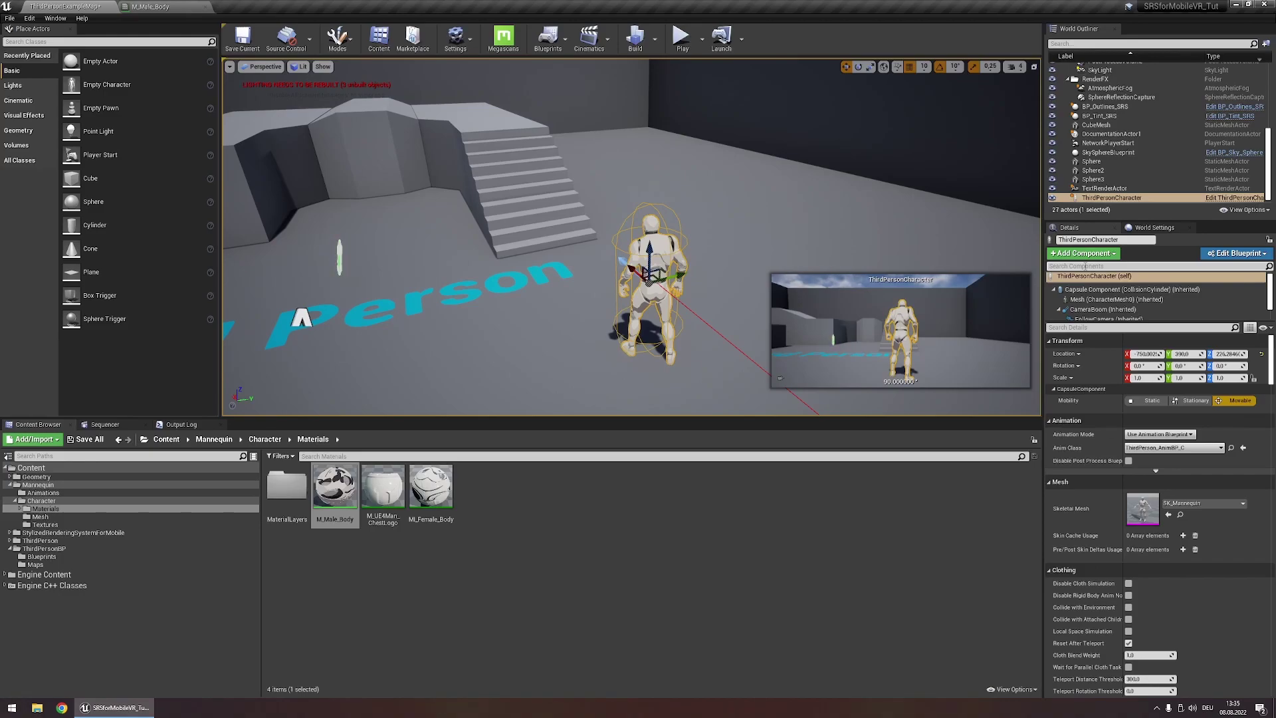
click(1227, 197)
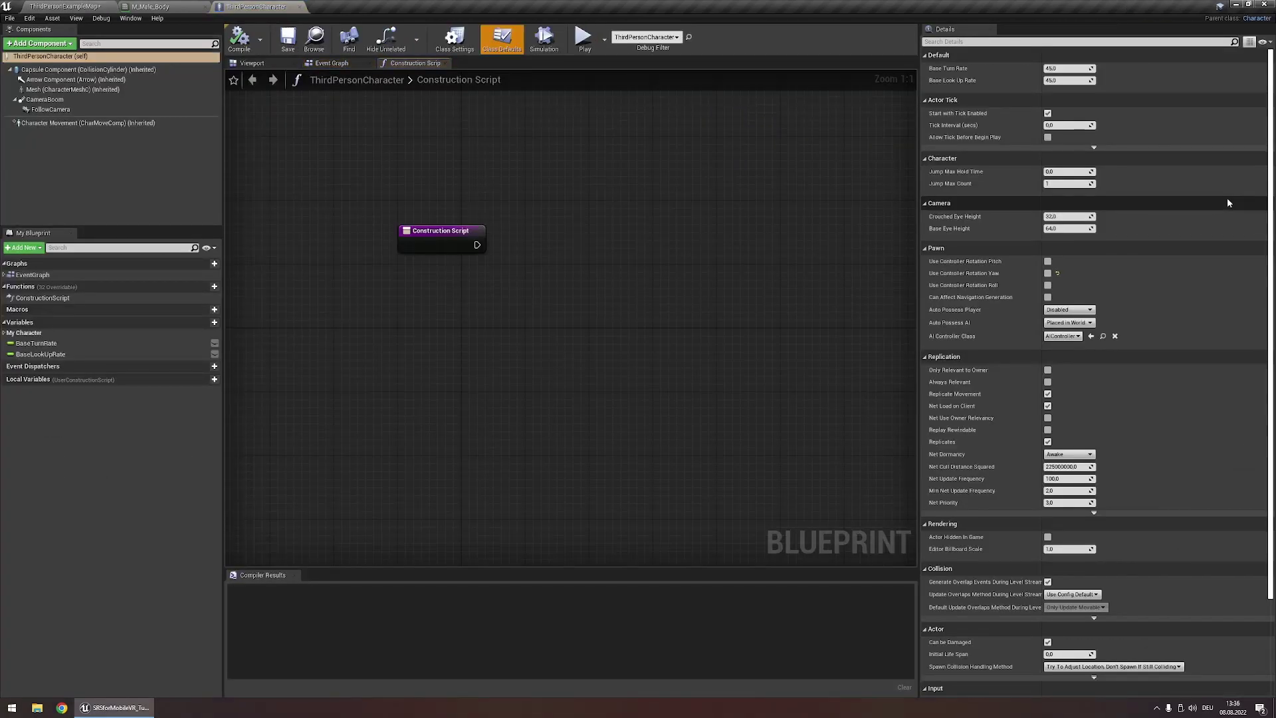
click(166, 7)
right_drag(575, 243, 591, 183)
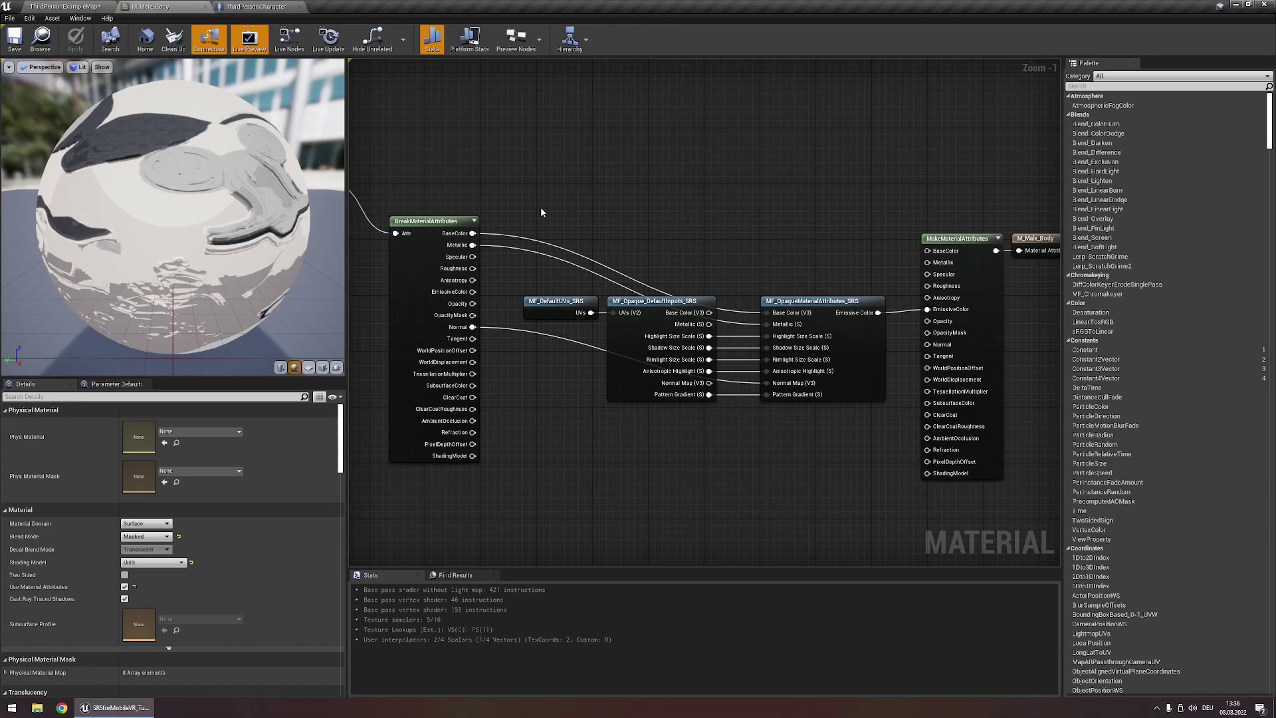
Step: Add the BP_ShadowManager_SRS component to the ThirdPersonCharacter blueprint
click(254, 7)
click(39, 43)
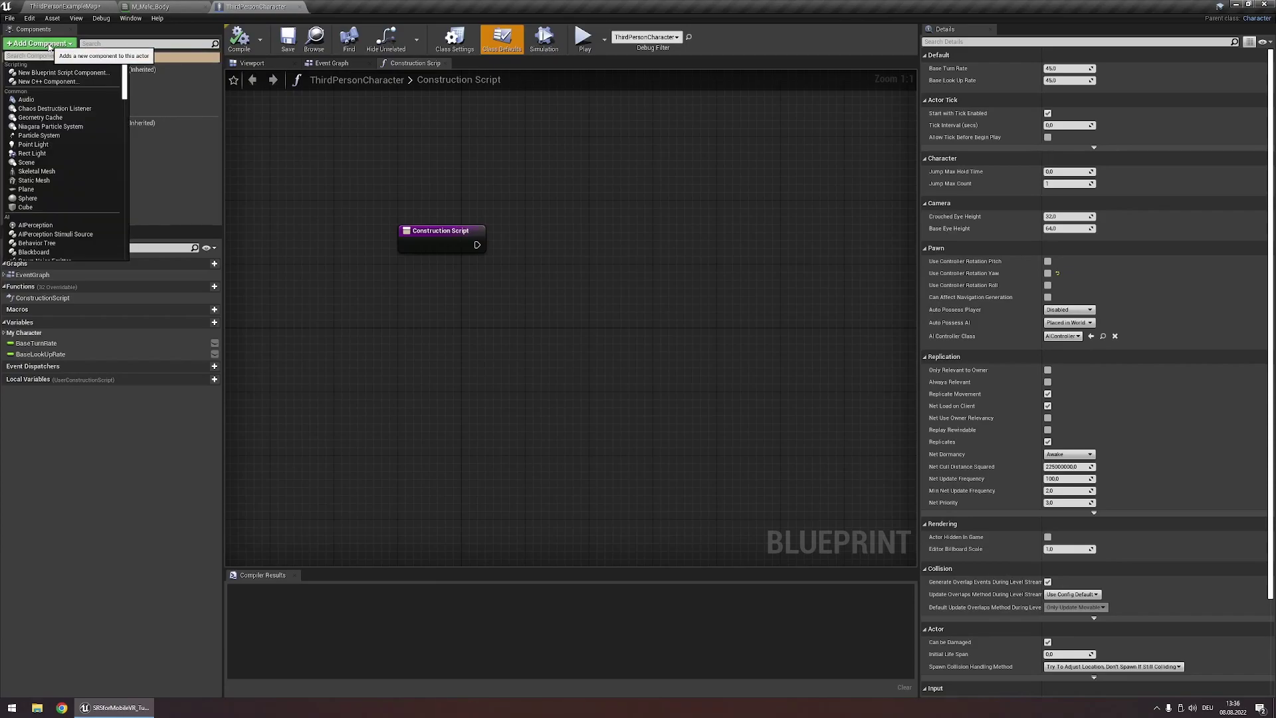
text(sr)
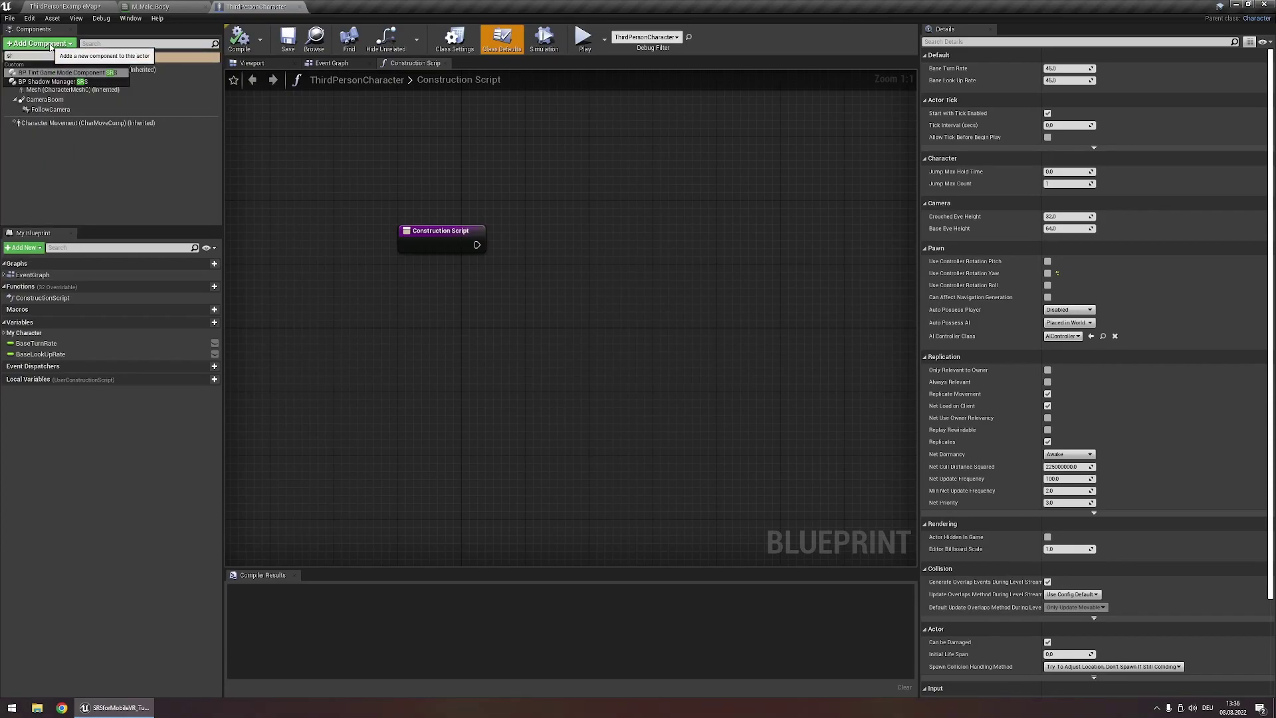
click(53, 81)
click(133, 163)
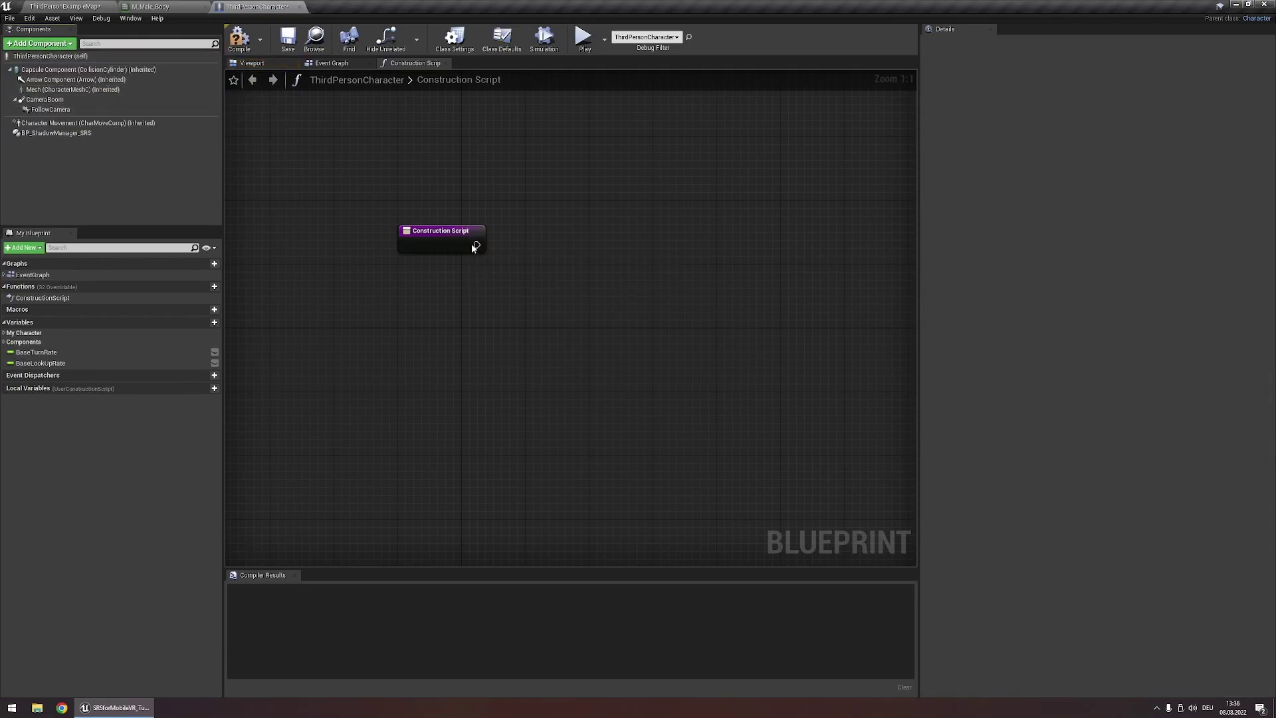
Step: In the Construction Script, call Make Mesh Dynamic on the BP_ShadowManager_SRS component, wired to the script's execution output and with the character's Mesh as input
drag(109, 130, 540, 186)
drag(602, 213, 612, 234)
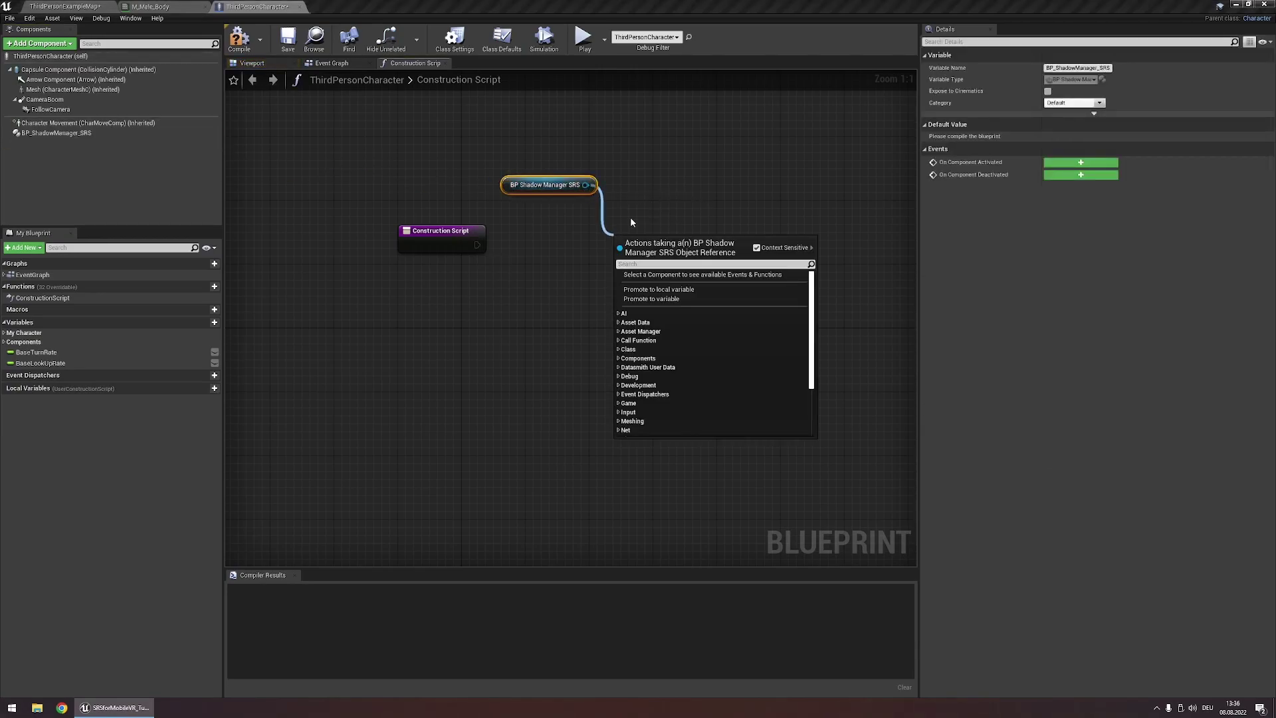
text(make)
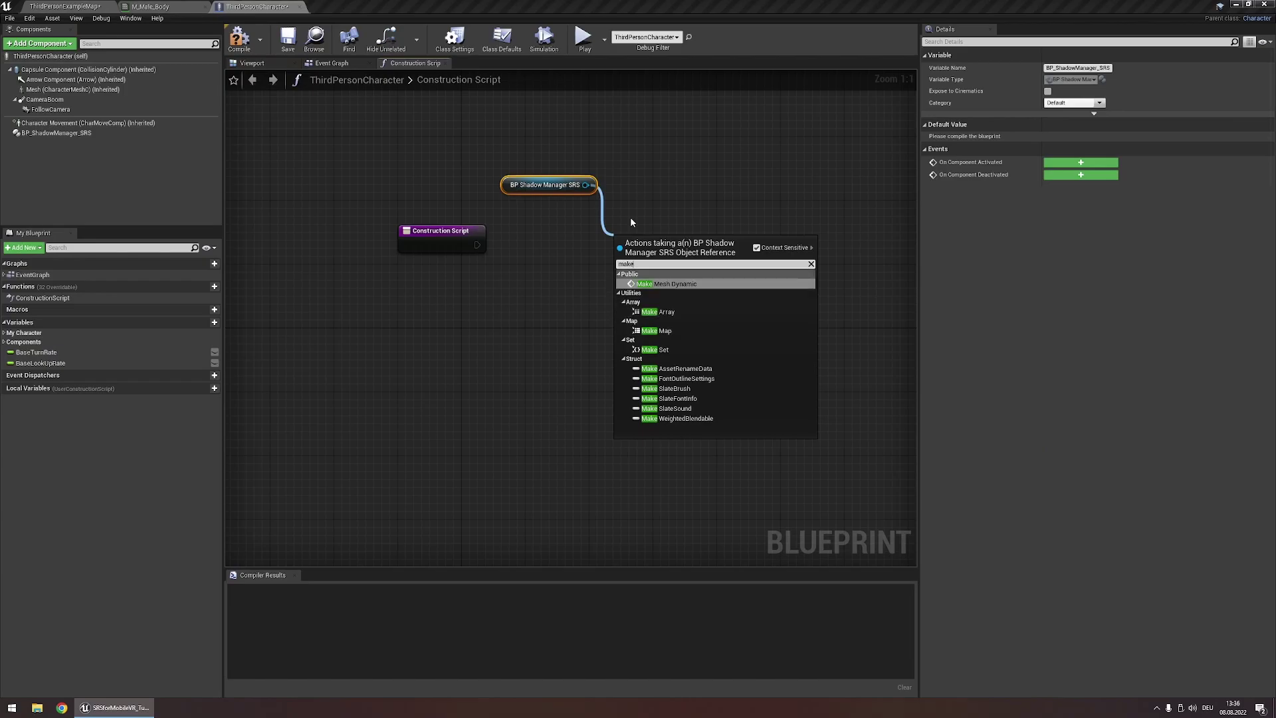
key(Return)
drag(632, 227, 612, 226)
drag(477, 244, 598, 244)
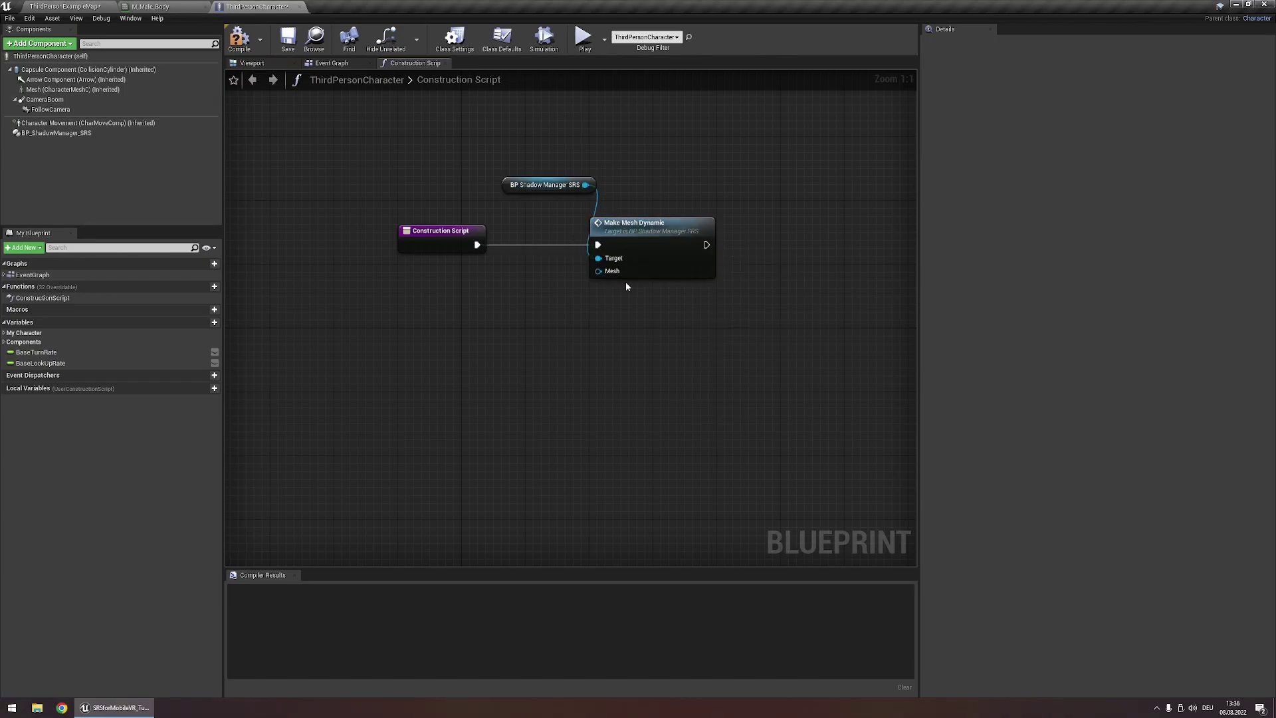
click(72, 89)
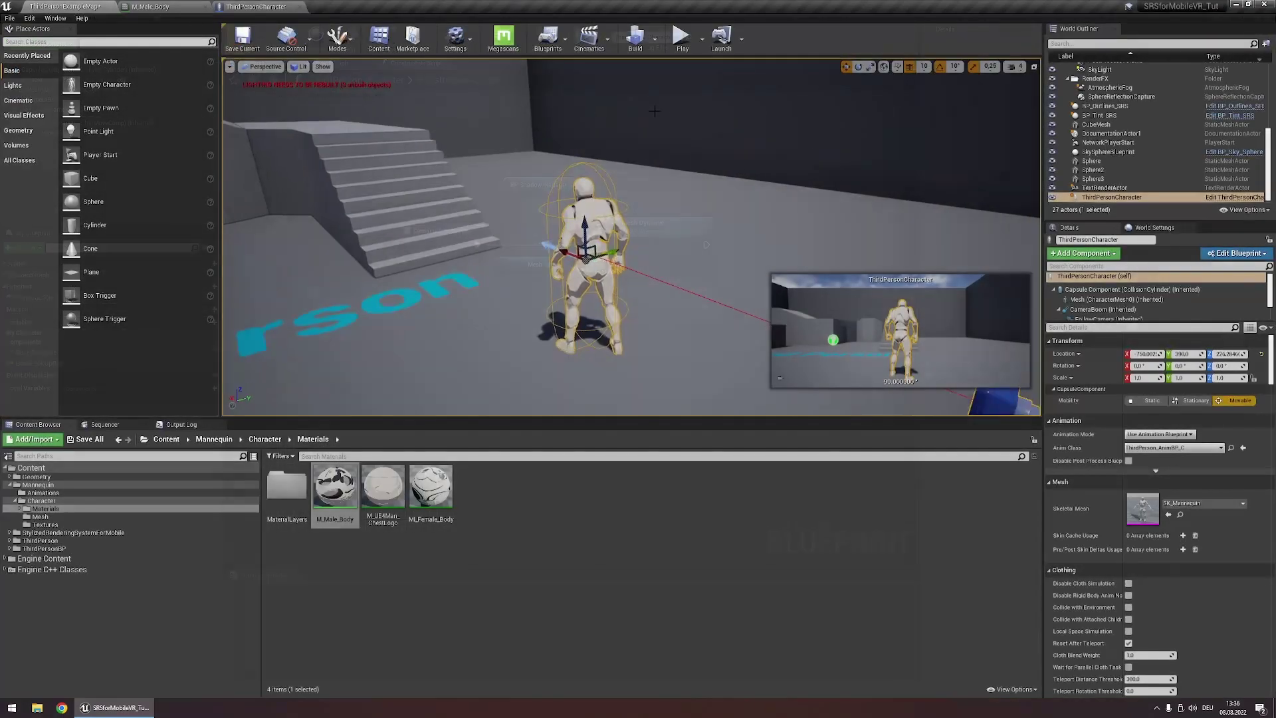
Step: Play the level in the editor and run the character into the shadowed area to test its shading
click(683, 36)
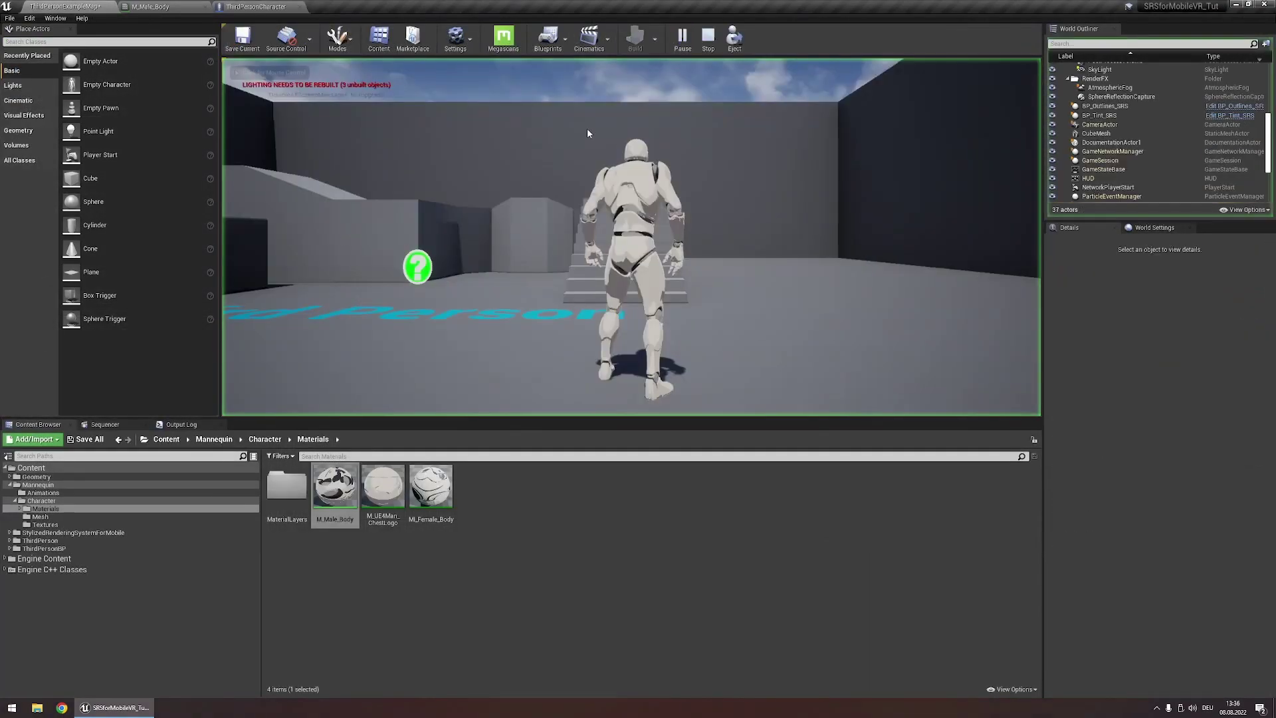
click(587, 133)
key(w)
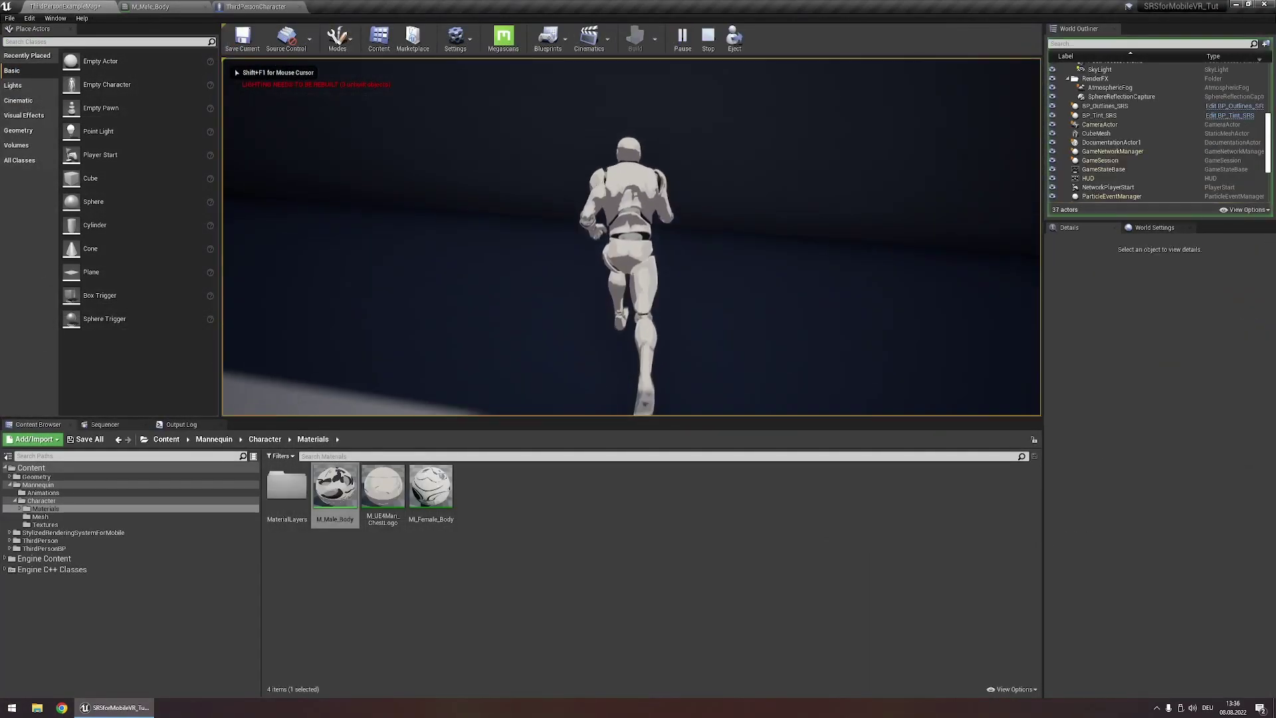